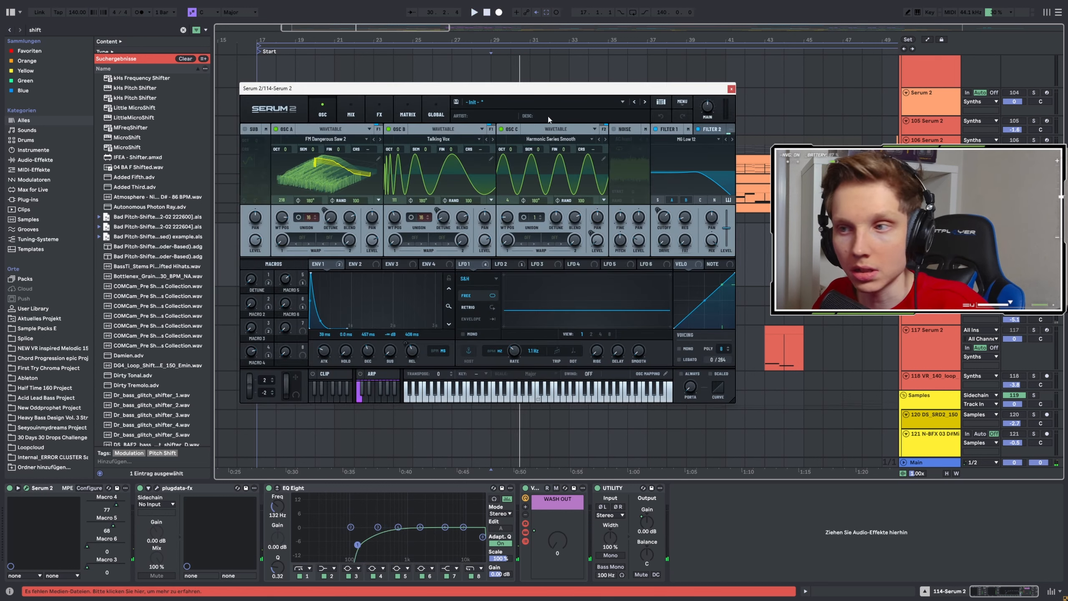
# Play the 114 Serum 2 synth and examine its effects page, then close the plugin window.
pyautogui.moveTo(480, 92); pyautogui.dragTo(402, 102)
pyautogui.press('space')
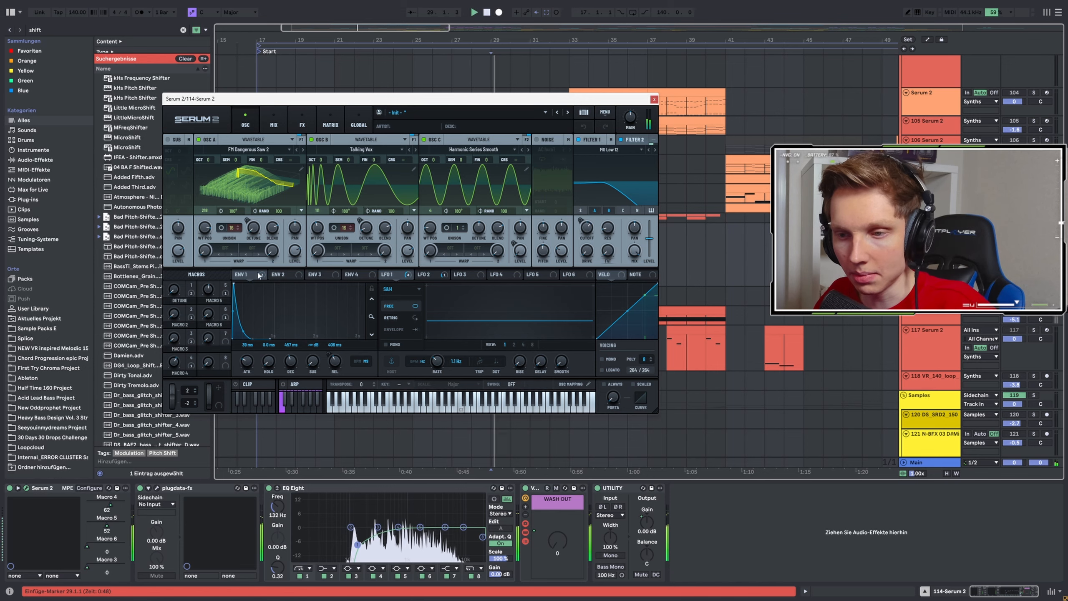
pyautogui.click(302, 122)
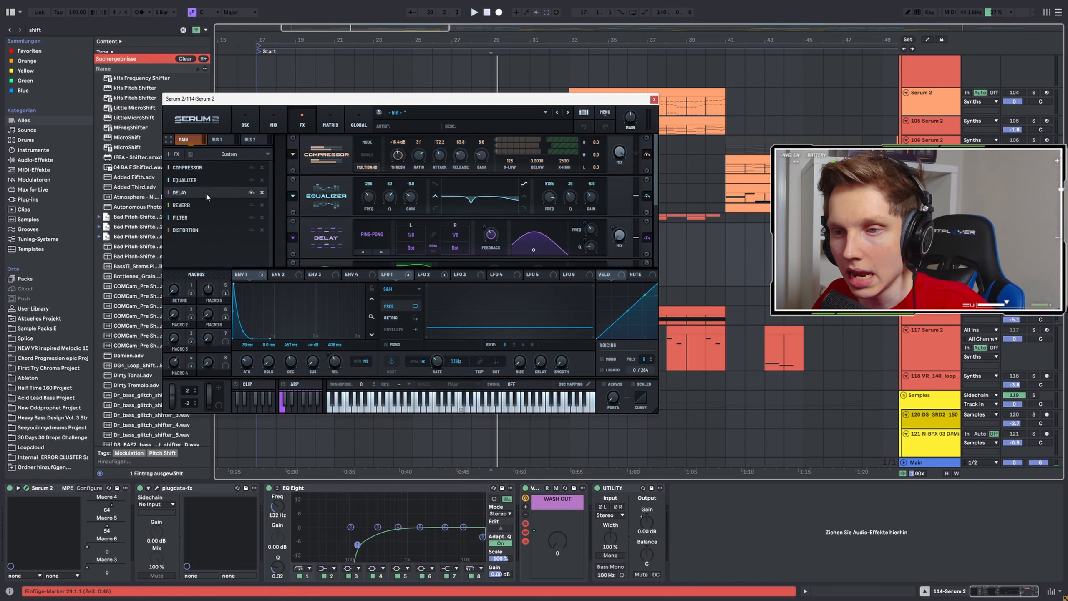
pyautogui.click(654, 101)
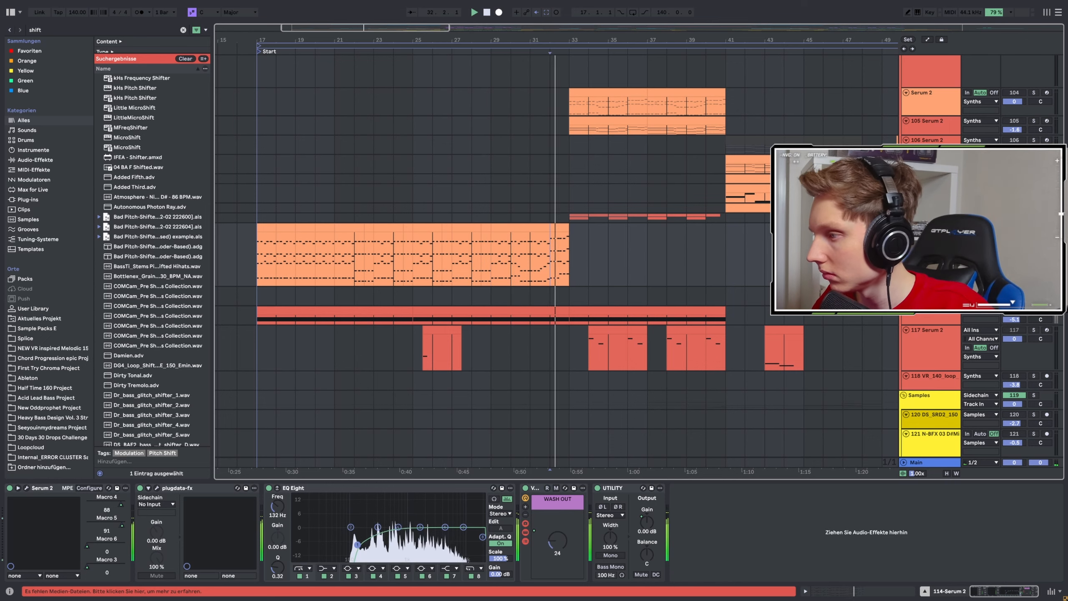
# Solo the 92 Serum 2 vocal chop track, play it from bar 29 and open its Serum 2 instrument.
pyautogui.scroll(2, 687, 219)
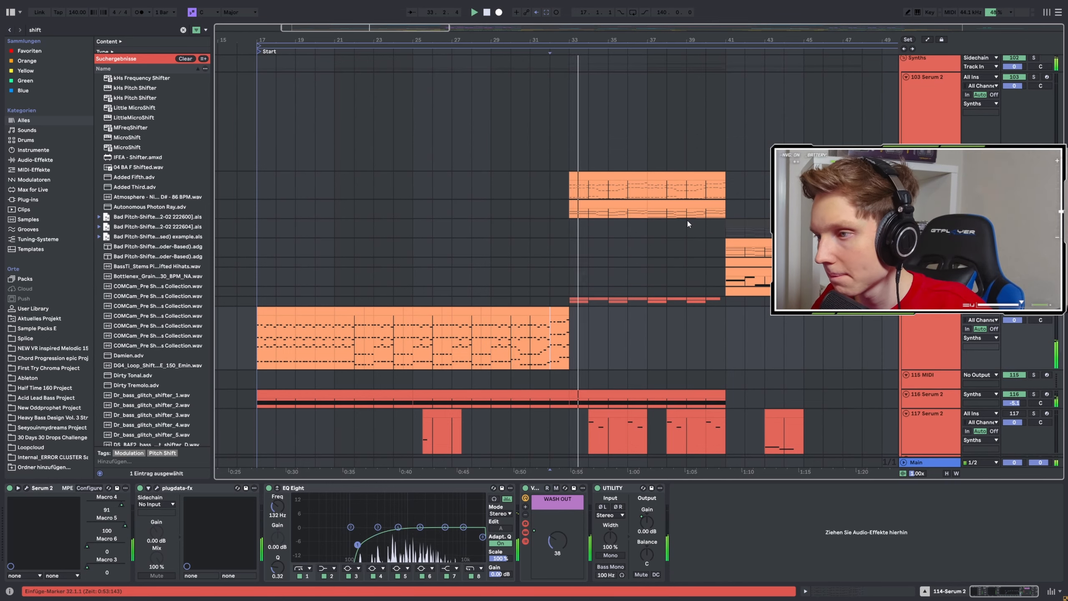
pyautogui.scroll(4, 686, 219)
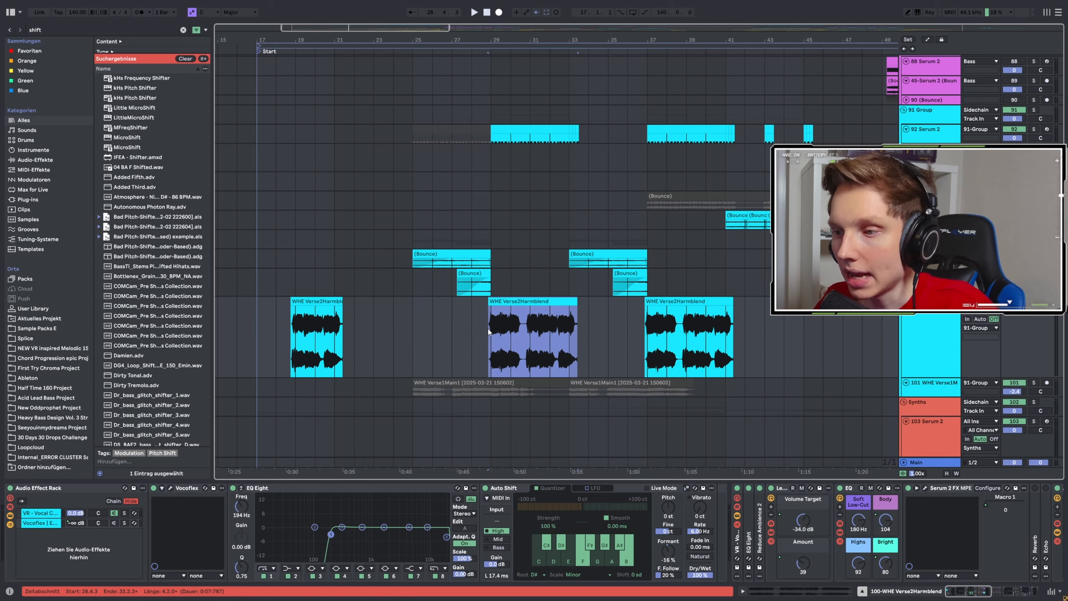
pyautogui.scroll(2, 496, 252)
pyautogui.click(490, 222)
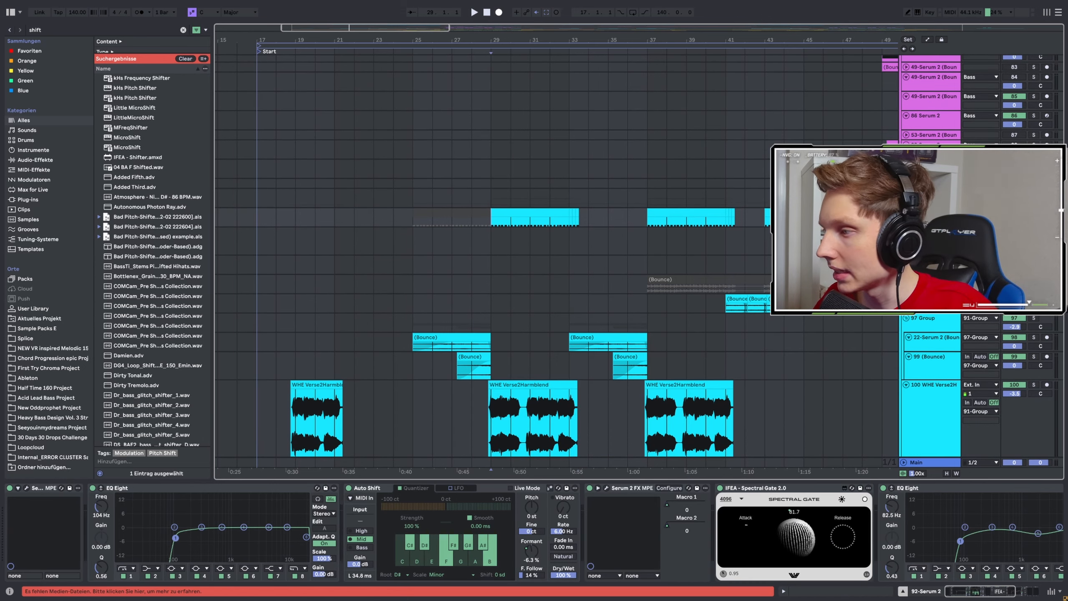
pyautogui.click(1034, 212)
pyautogui.press('space')
pyautogui.click(26, 488)
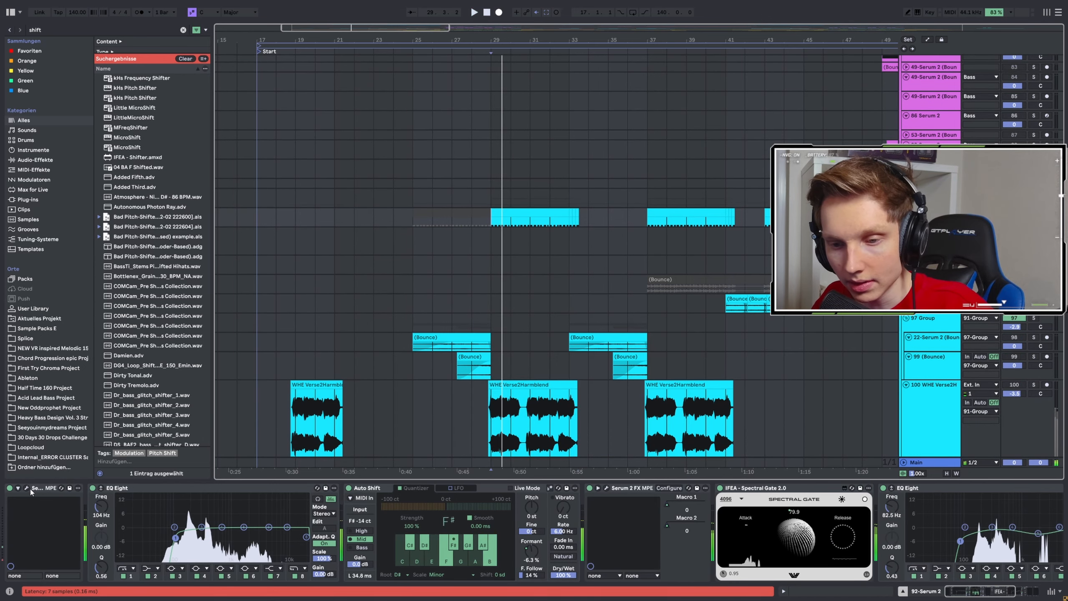
# Examine the slicing options of the oscillator B vocal sample and the effects page in track 92's Serum 2.
pyautogui.moveTo(241, 146); pyautogui.dragTo(334, 167)
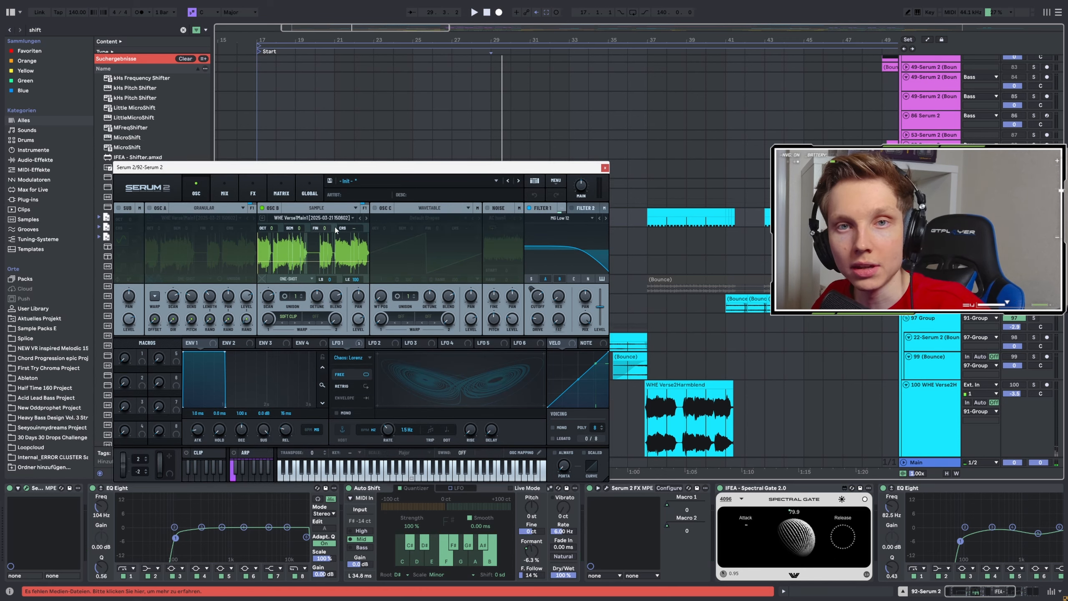
pyautogui.rightClick(301, 259)
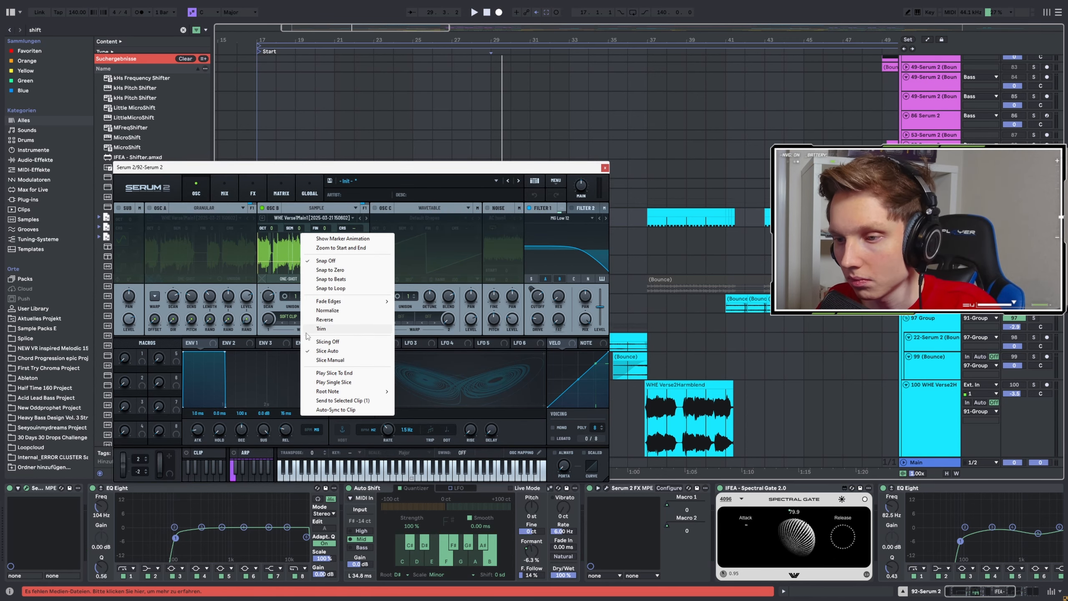
pyautogui.click(344, 168)
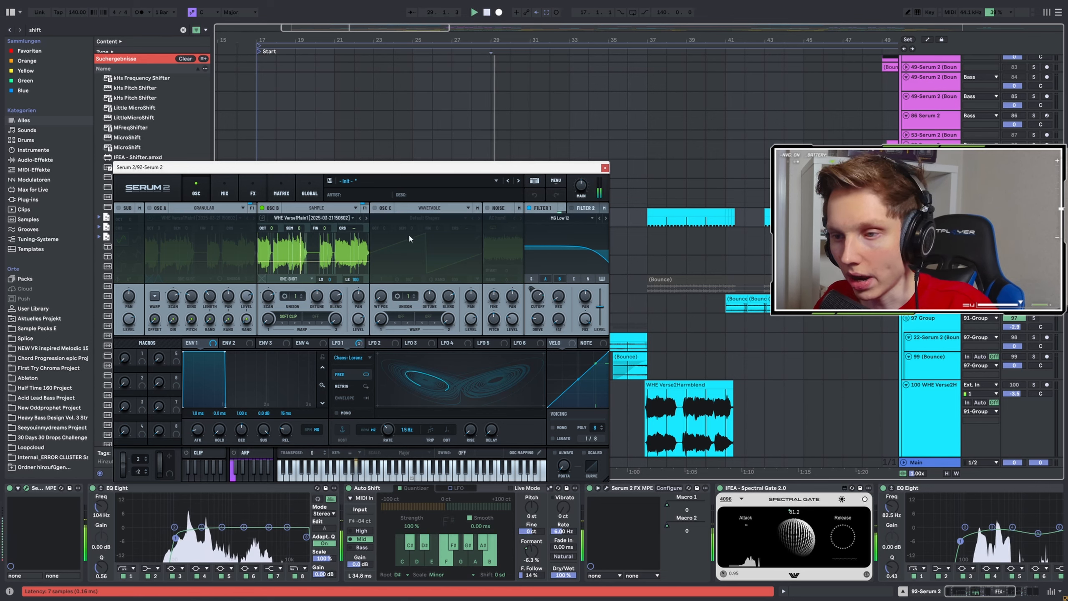
pyautogui.rightClick(304, 245)
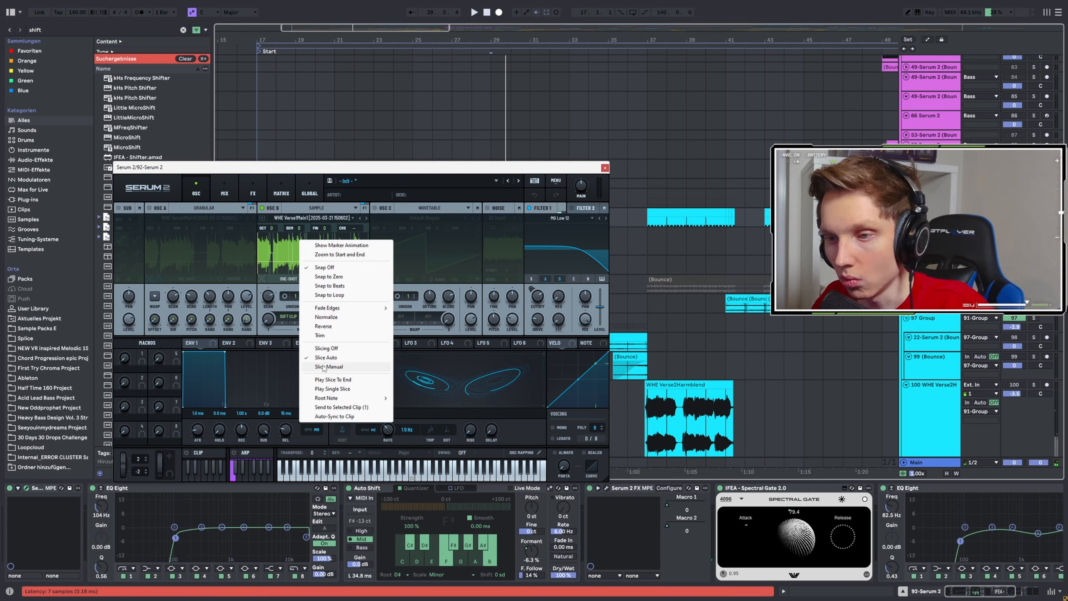
pyautogui.click(359, 169)
pyautogui.moveTo(375, 173); pyautogui.dragTo(339, 307)
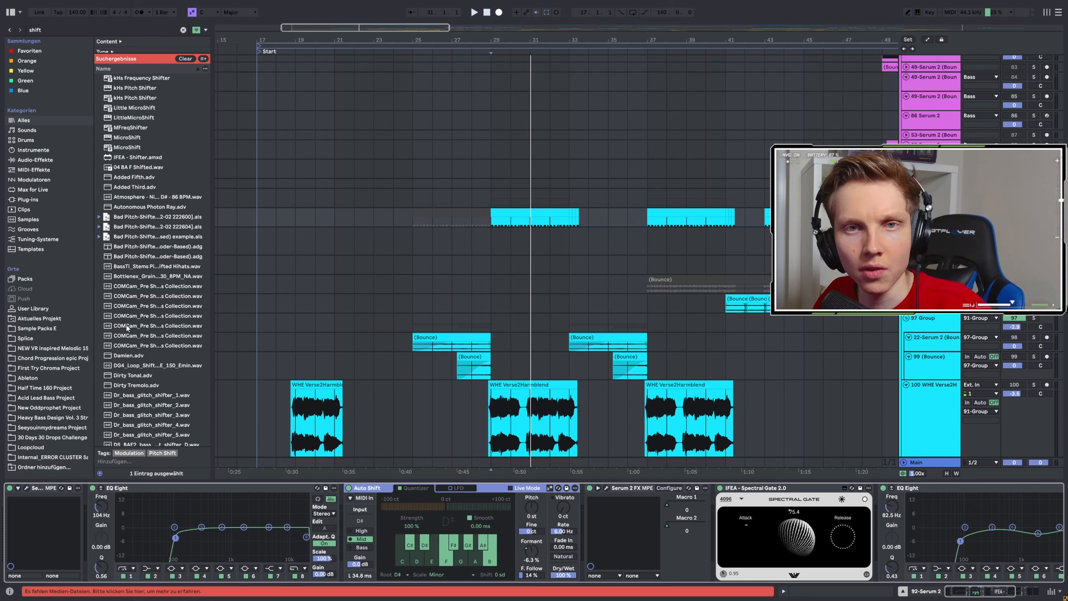
pyautogui.click(26, 490)
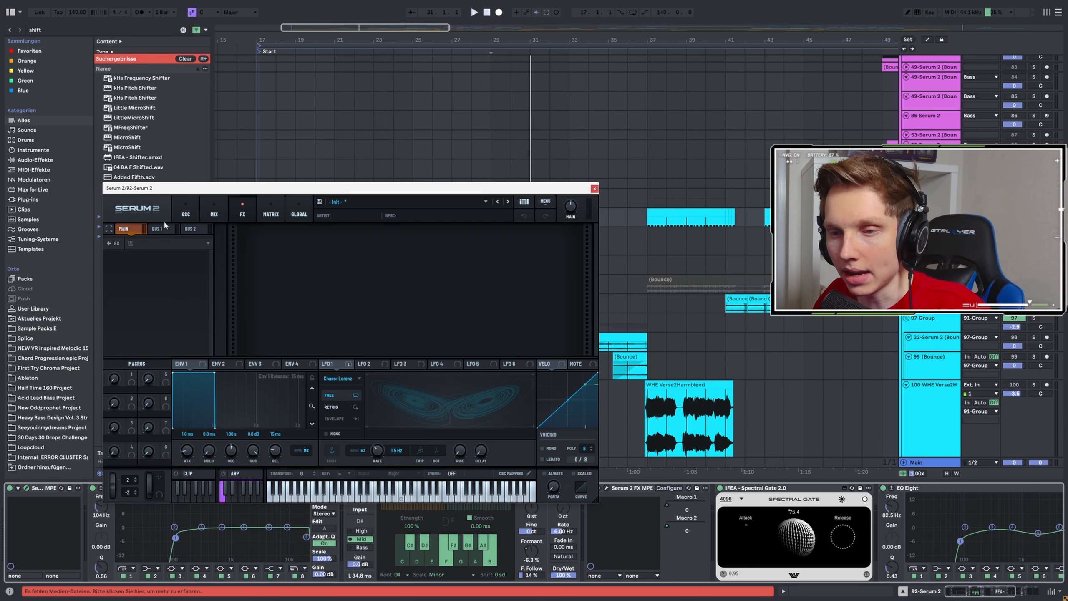
pyautogui.click(593, 187)
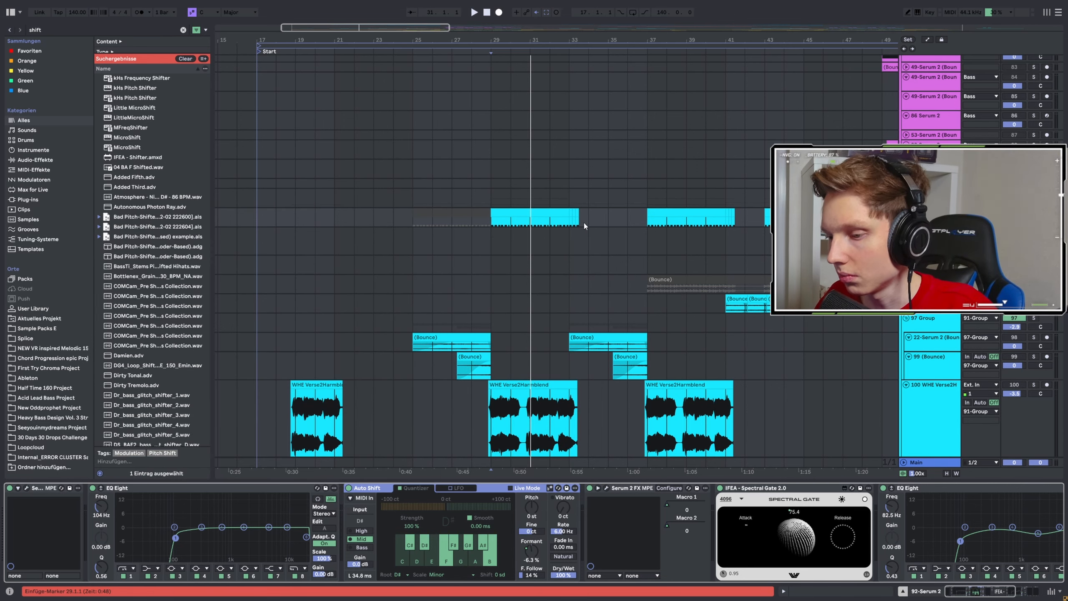
# Review the effect rack in track 92's Serum 2 FX and the rest of its device chain during playback.
pyautogui.click(606, 489)
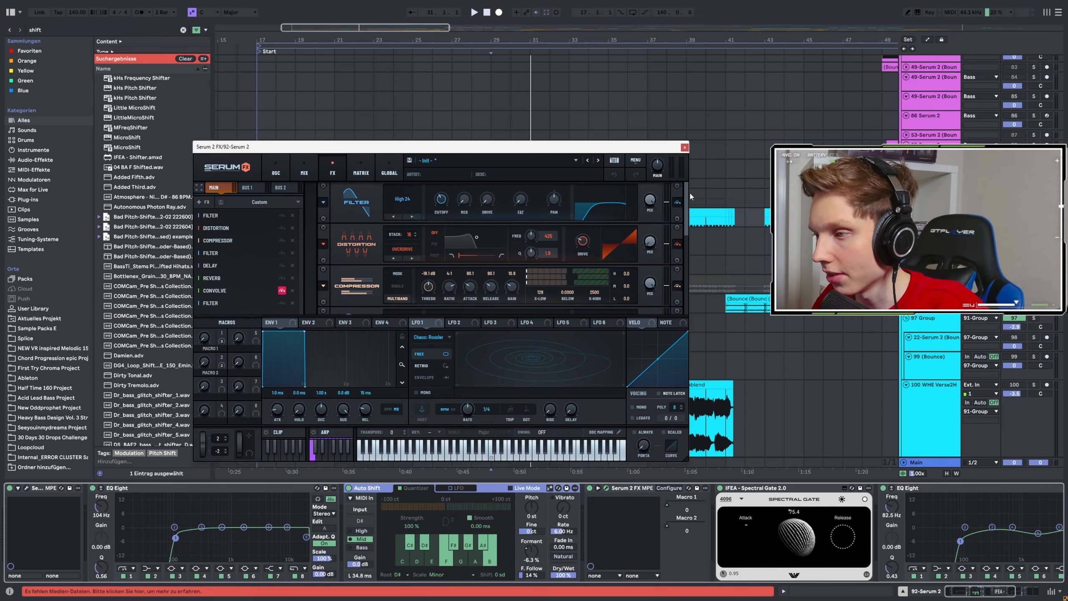
pyautogui.moveTo(689, 195); pyautogui.dragTo(691, 274)
pyautogui.press('space')
pyautogui.click(685, 147)
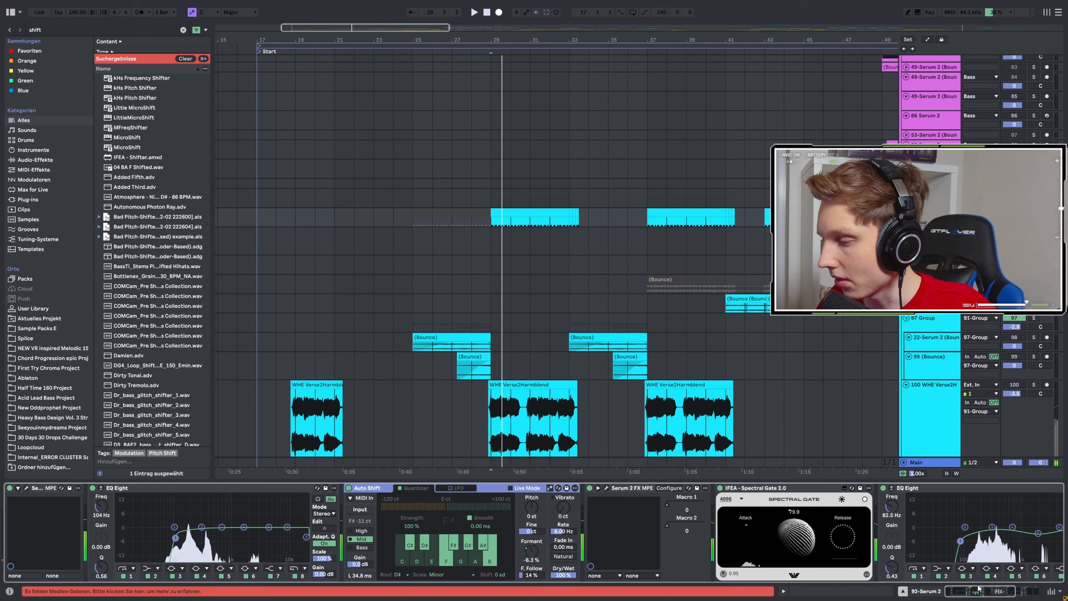
pyautogui.moveTo(978, 588); pyautogui.dragTo(1025, 596)
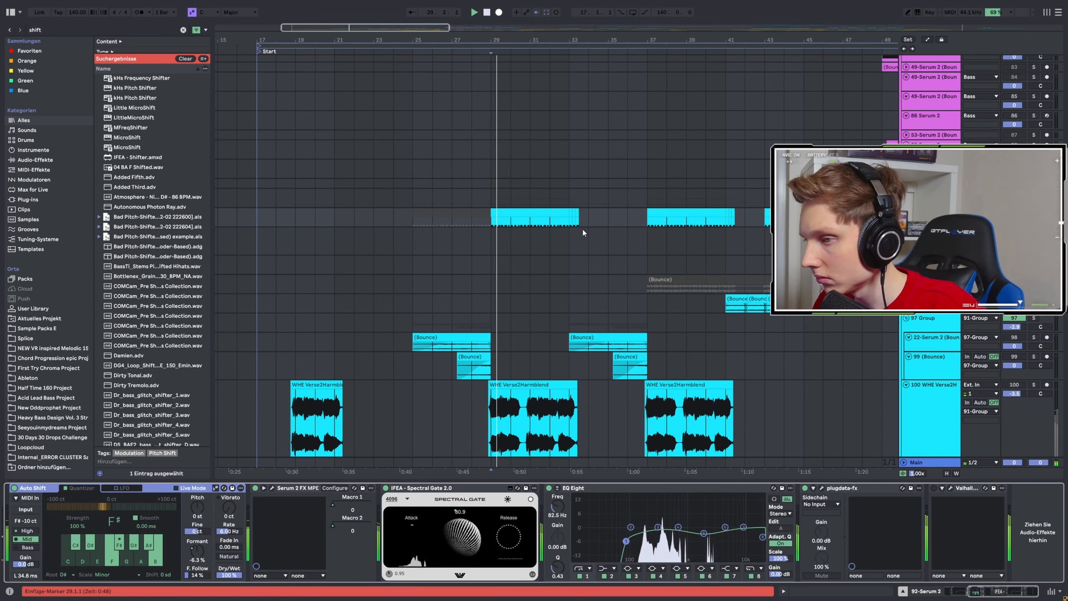
pyautogui.click(567, 235)
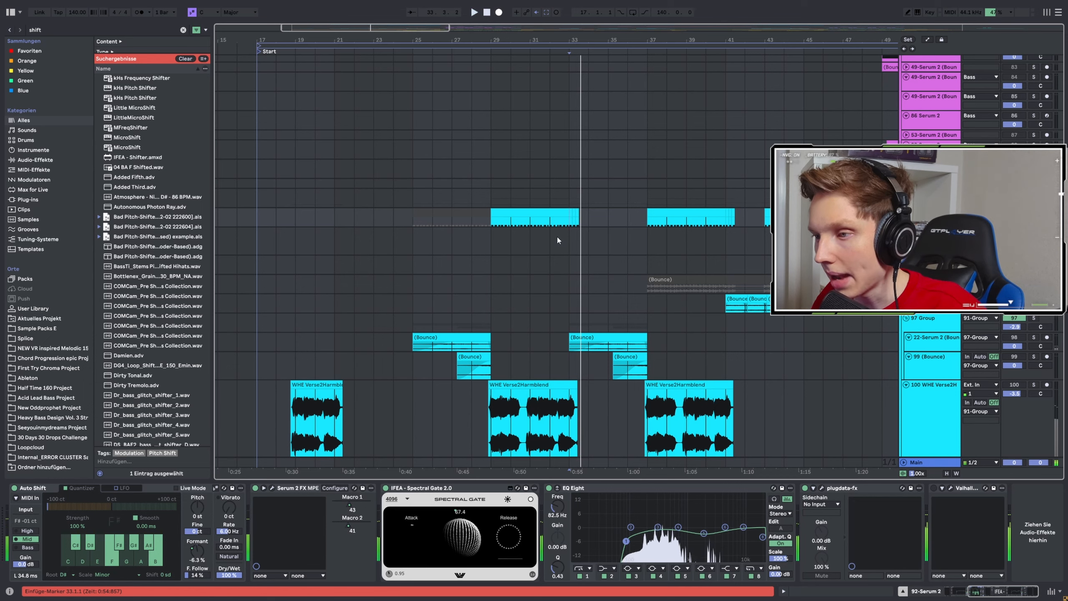
# Play the 116 Serum 2 pad track from bar 25 and examine its PS Pad Generator preset in Serum 2.
pyautogui.scroll(-1, 554, 237)
pyautogui.scroll(-10, 551, 238)
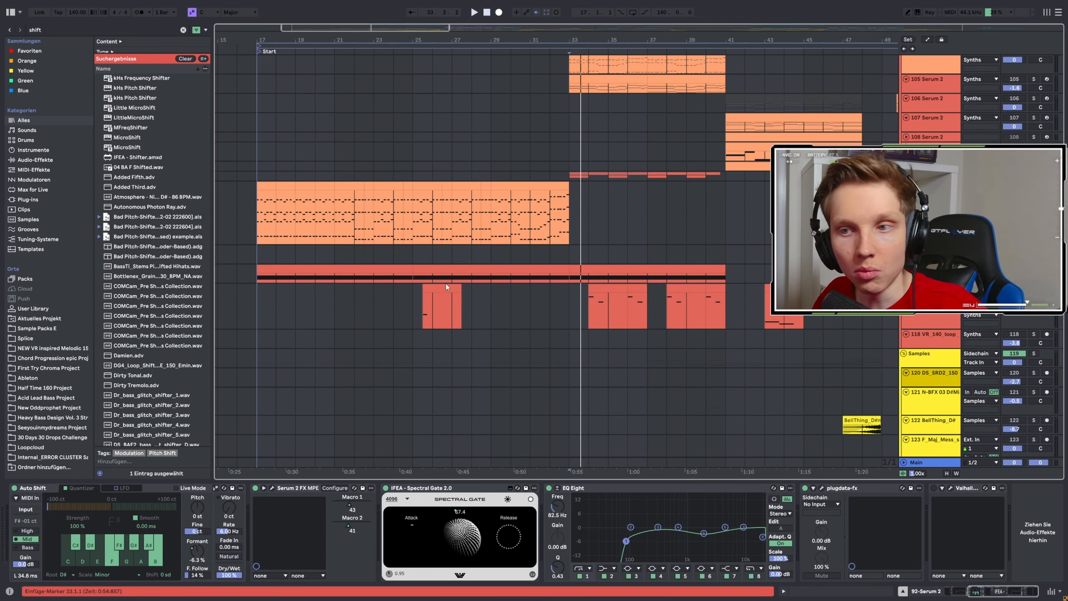
pyautogui.click(414, 281)
pyautogui.press('space')
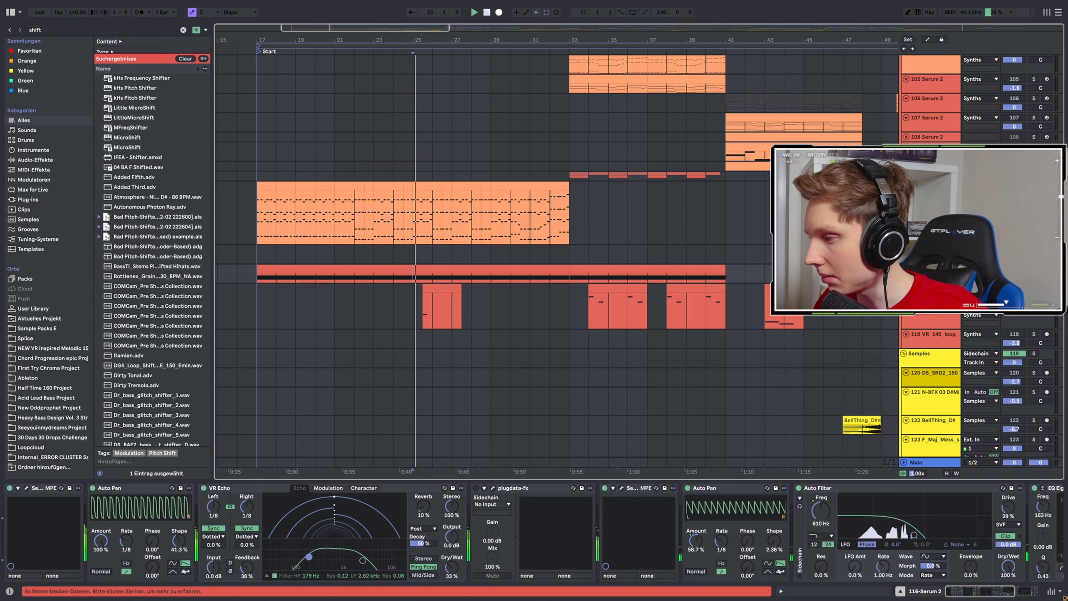
pyautogui.click(26, 489)
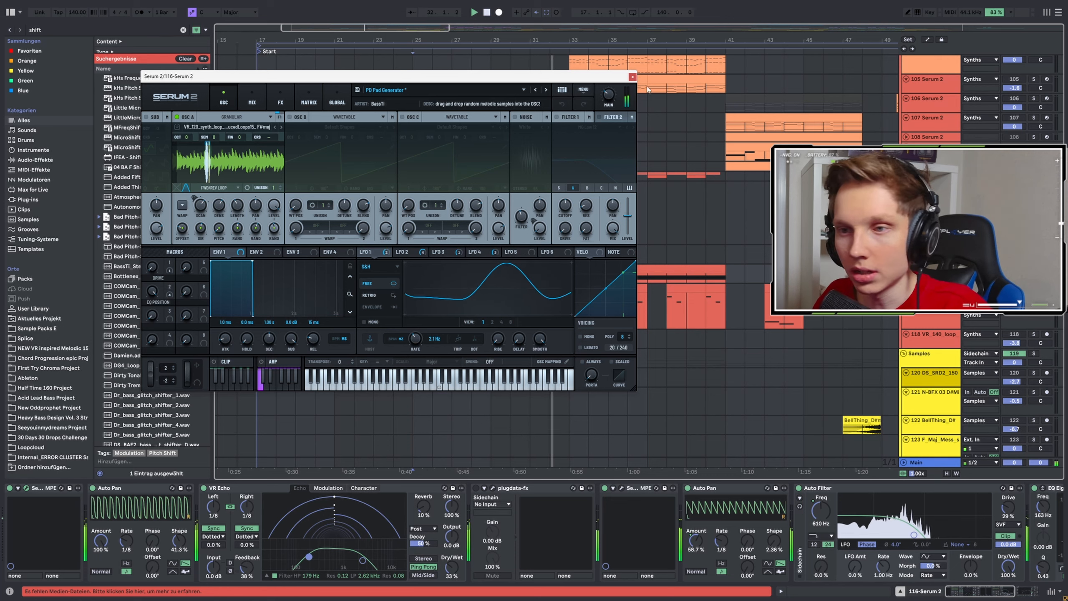
pyautogui.click(632, 77)
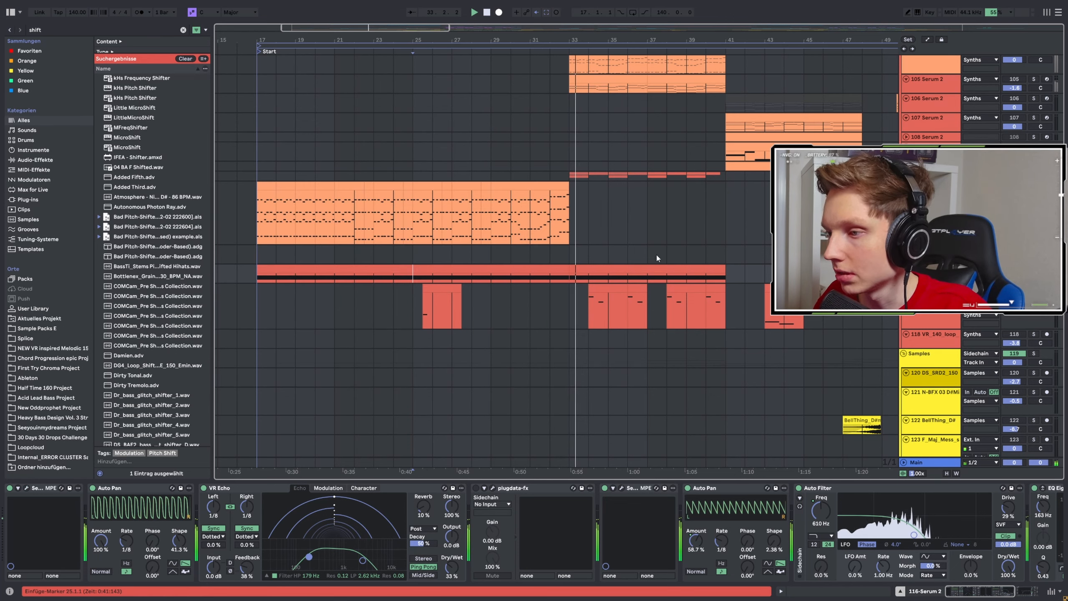
# Audition the 117 Serum 2 part from bar 34 and the 114 Serum 2 chords from bar 17.
pyautogui.scroll(2, 656, 324)
pyautogui.click(590, 379)
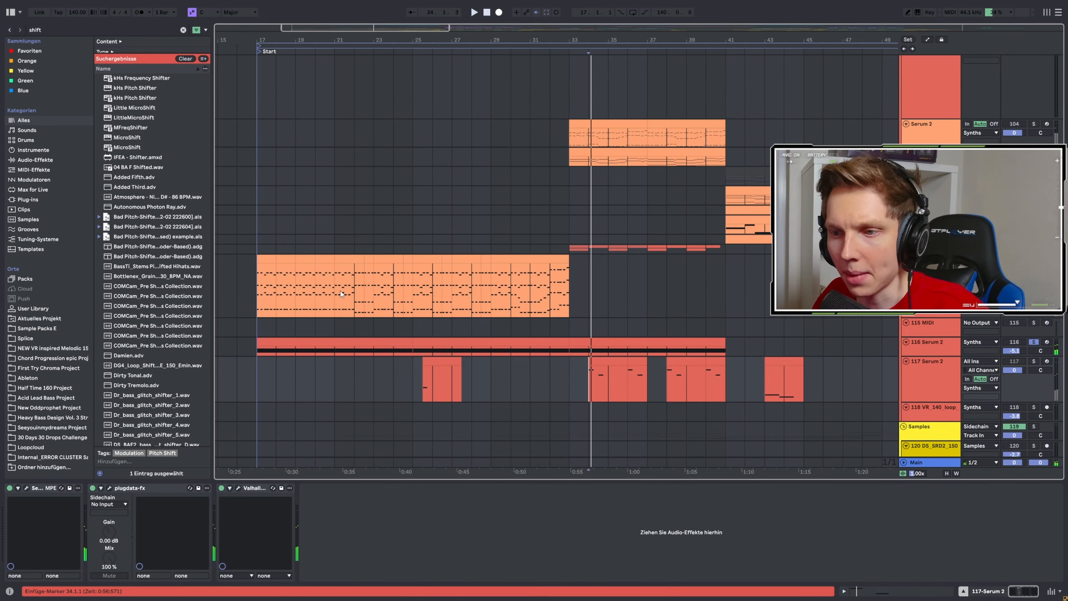
pyautogui.click(261, 289)
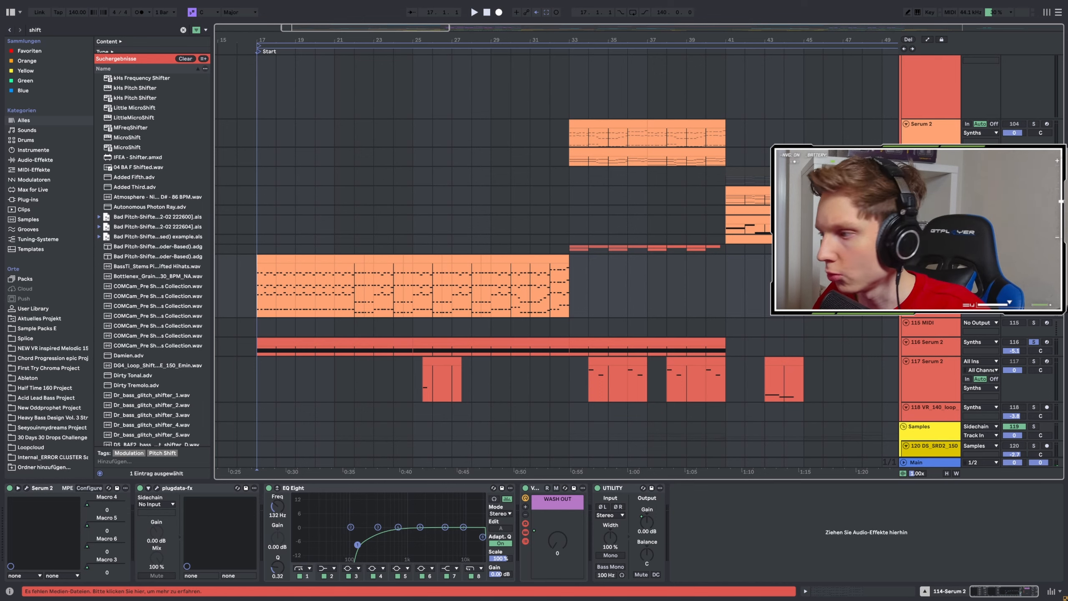
pyautogui.press('space')
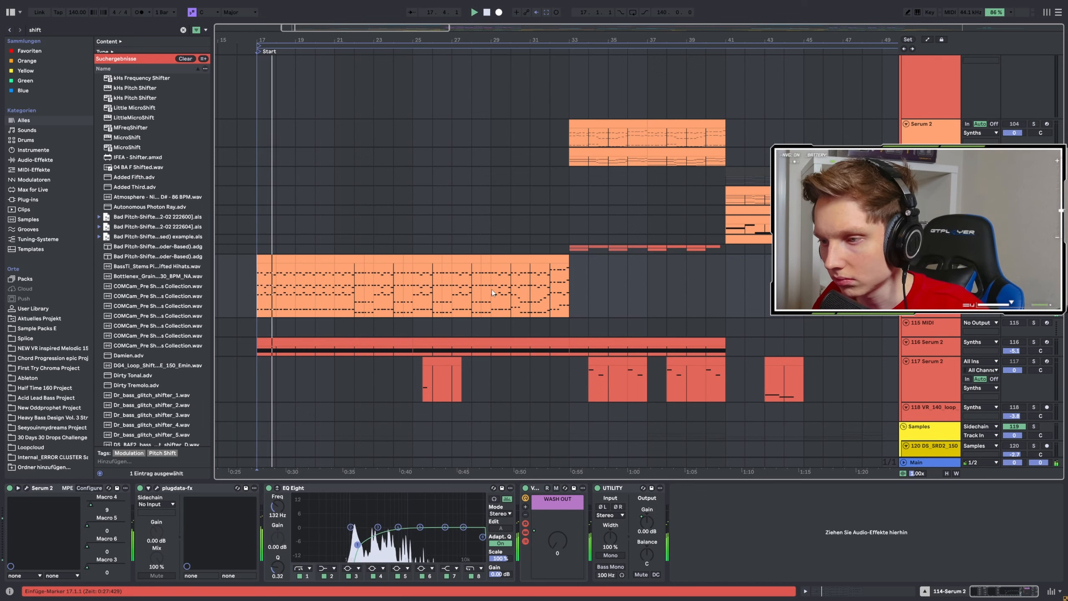
# Look through the vocal, bounce and bass clips in the arrangement, up to the section starting at bar 49.
pyautogui.scroll(15, 489, 283)
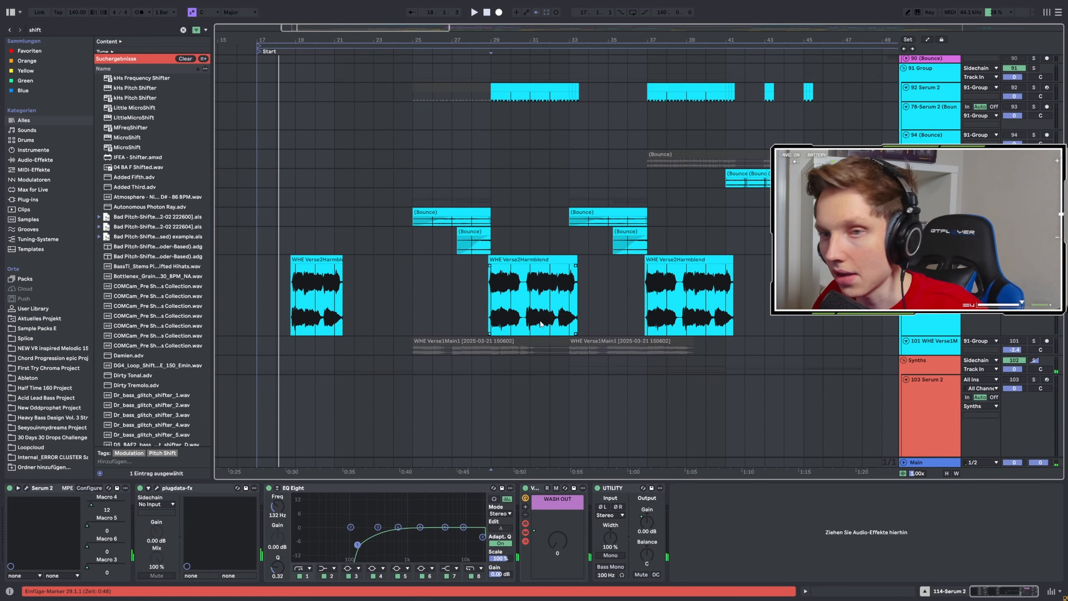
pyautogui.scroll(5, 589, 294)
pyautogui.scroll(-10, 613, 295)
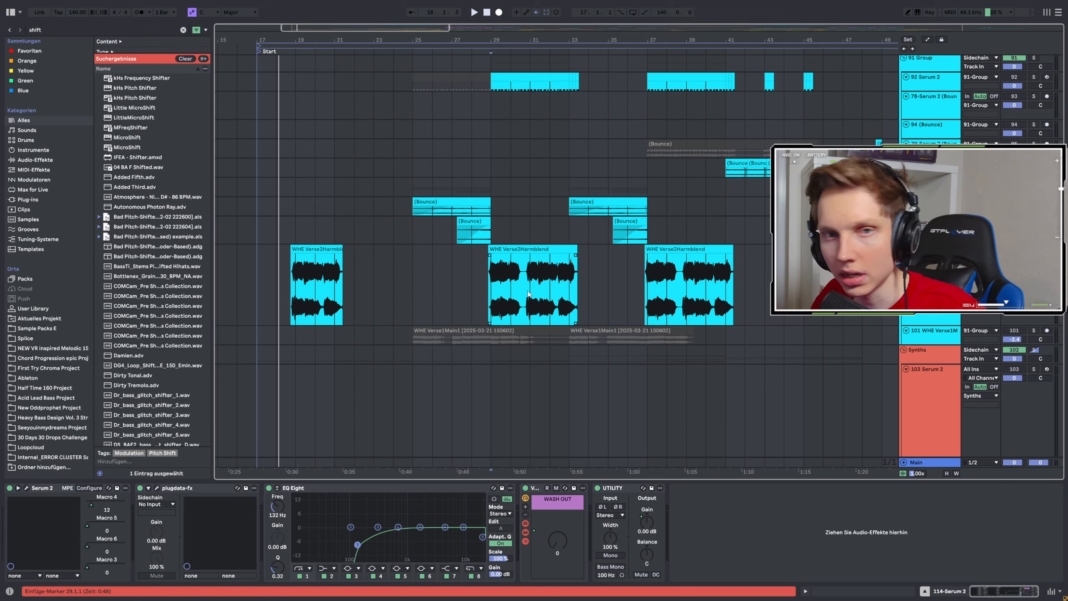
pyautogui.keyDown('ctrl'); pyautogui.scroll(-6, 441, 276); pyautogui.keyUp('ctrl')
pyautogui.scroll(10, 503, 280)
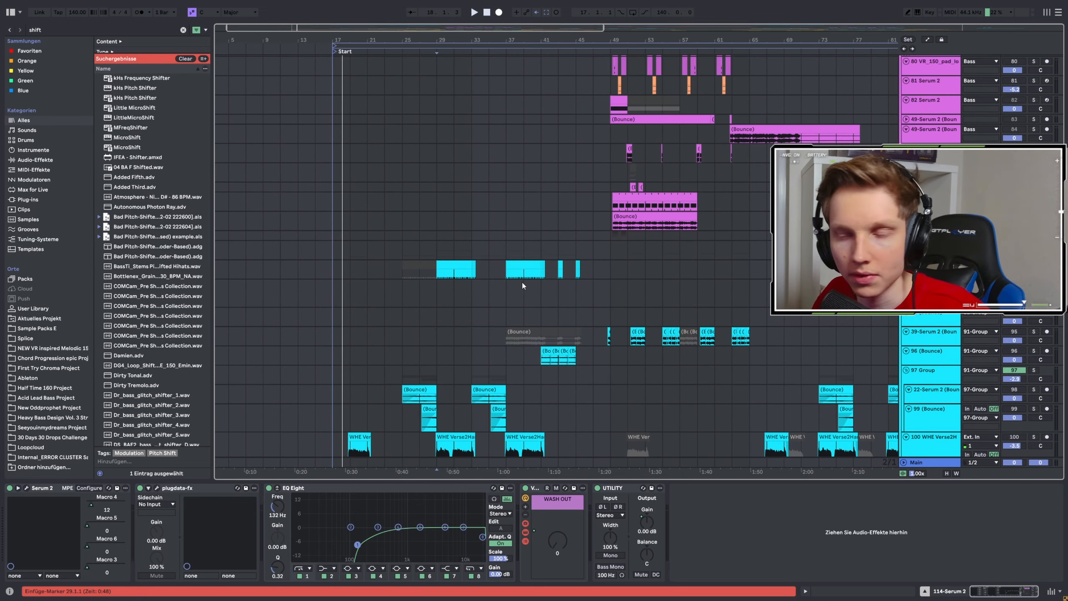
pyautogui.keyDown('ctrl'); pyautogui.scroll(5, 627, 253); pyautogui.keyUp('ctrl')
pyautogui.click(510, 301)
pyautogui.scroll(-10, 484, 296)
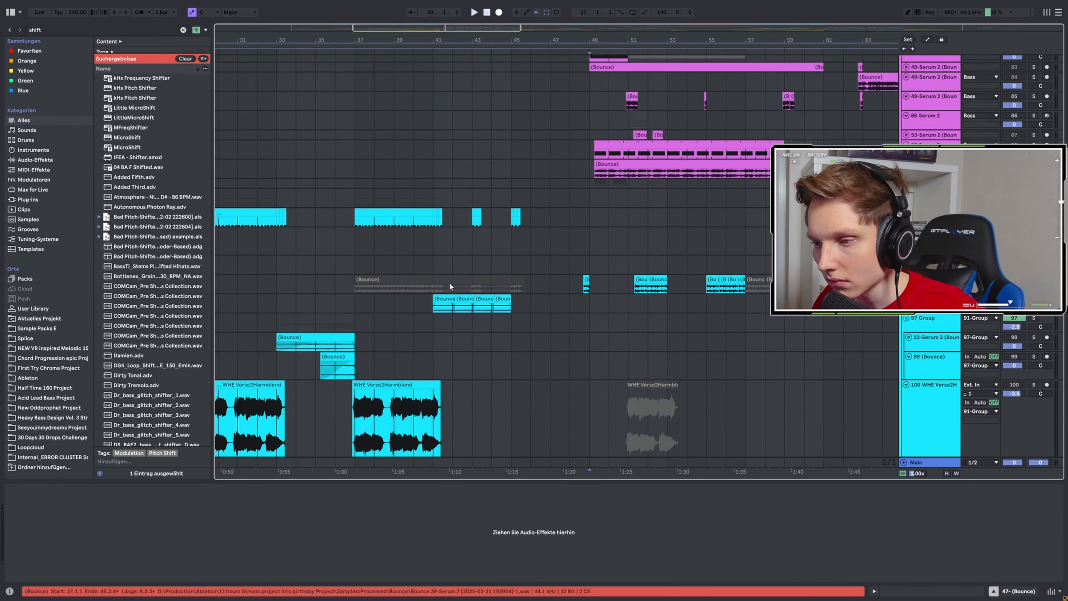
# Play the arrangement from around bar 40 and locate the synth clips that follow the vocals.
pyautogui.click(421, 219)
pyautogui.press('space')
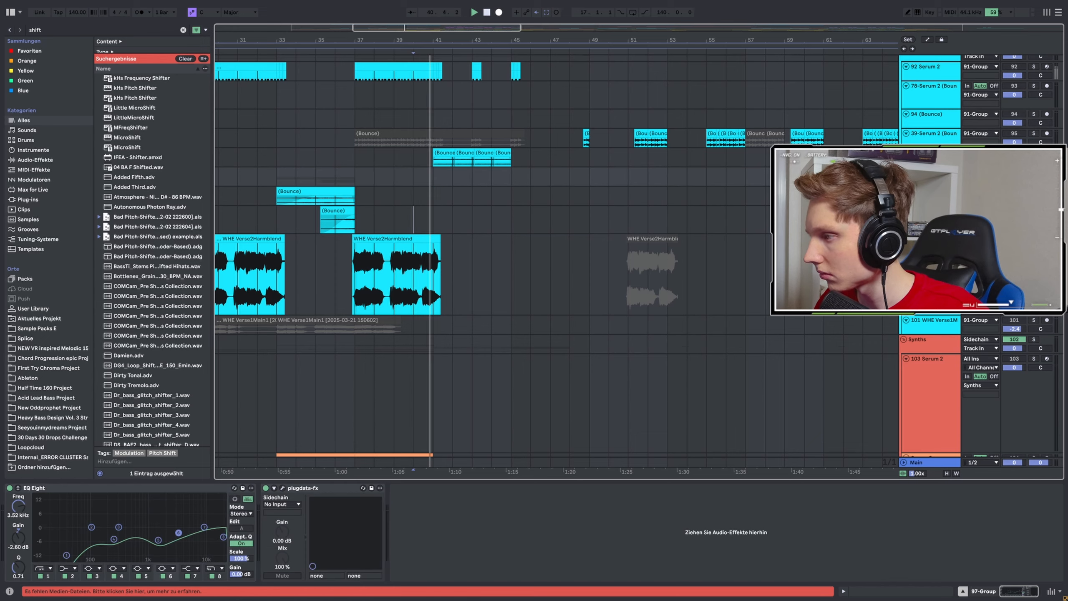
pyautogui.keyDown('ctrl'); pyautogui.scroll(5, 413, 219); pyautogui.keyUp('ctrl')
pyautogui.scroll(-10, 483, 238)
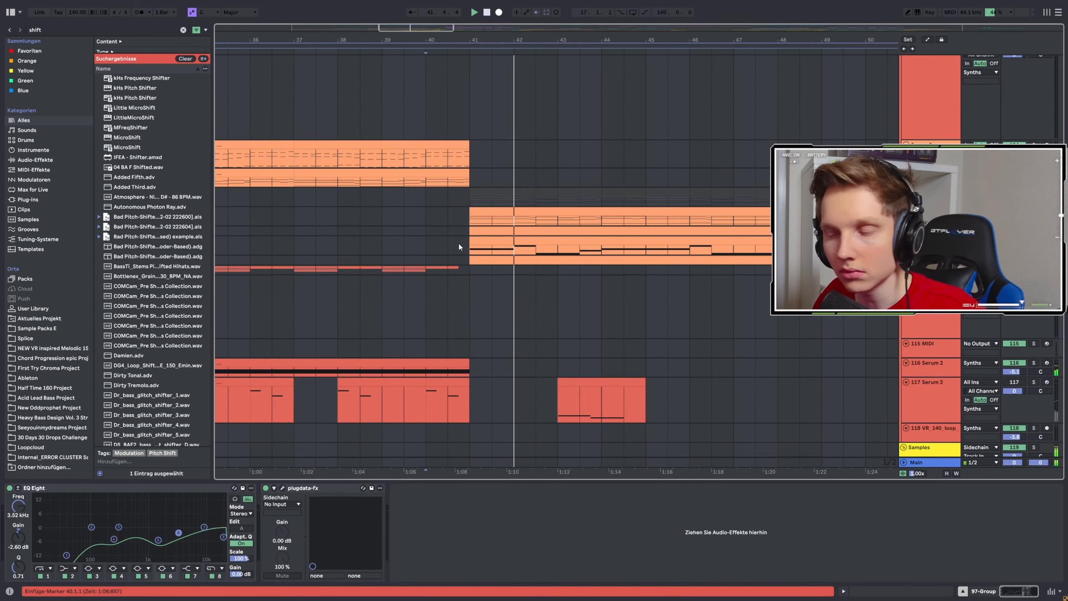
# Play the 107 Serum 2 arp track from bar 41 and examine its Saws Arp preset in Serum 2.
pyautogui.click(447, 249)
pyautogui.keyDown('ctrl'); pyautogui.scroll(-5, 447, 249); pyautogui.keyUp('ctrl')
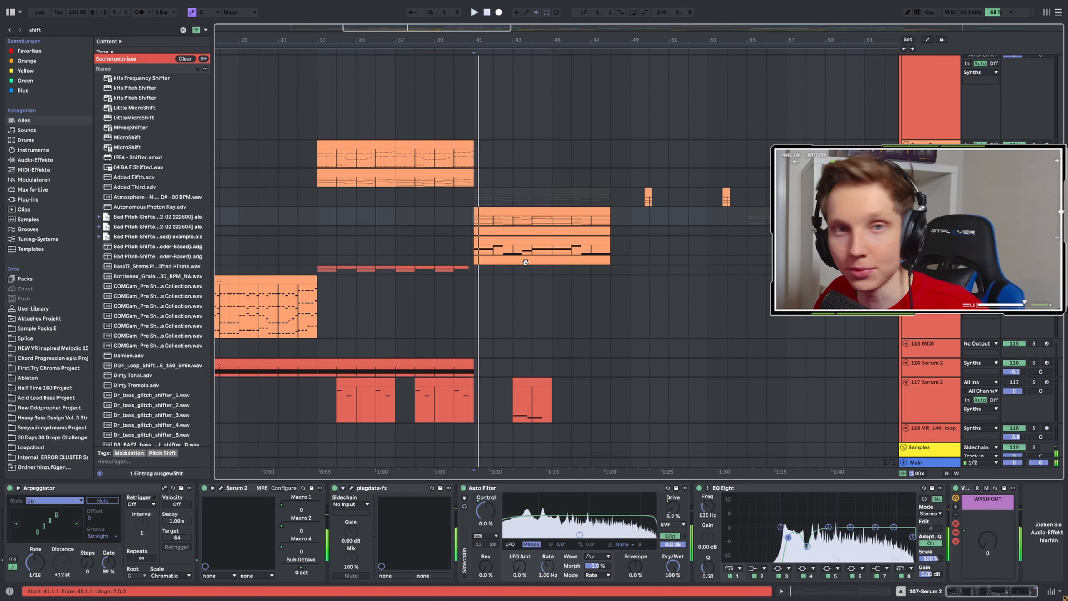
pyautogui.scroll(15, 521, 168)
pyautogui.scroll(-10, 515, 251)
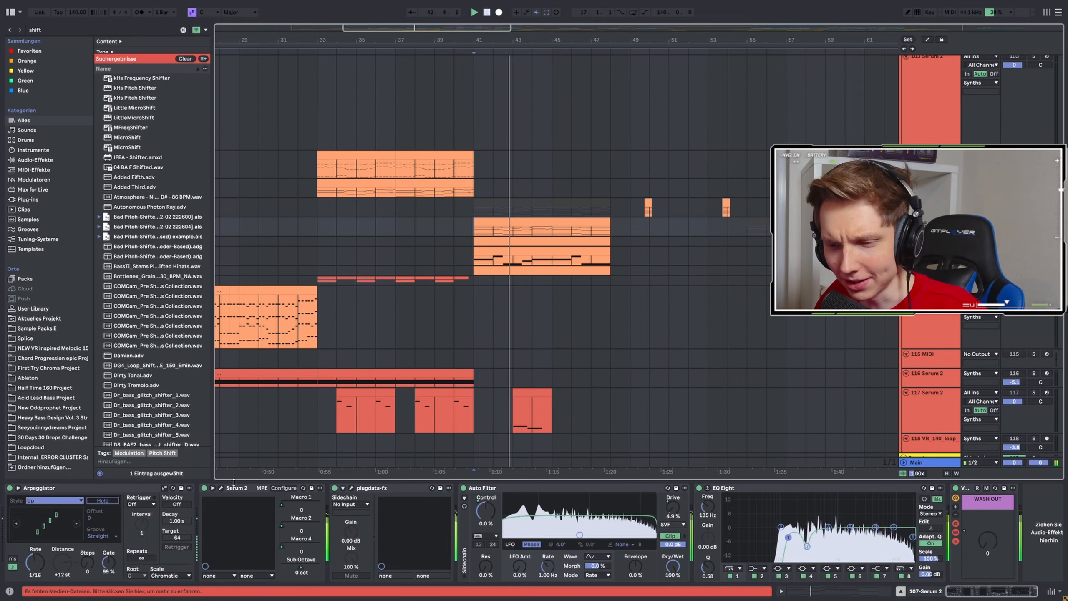
pyautogui.click(220, 488)
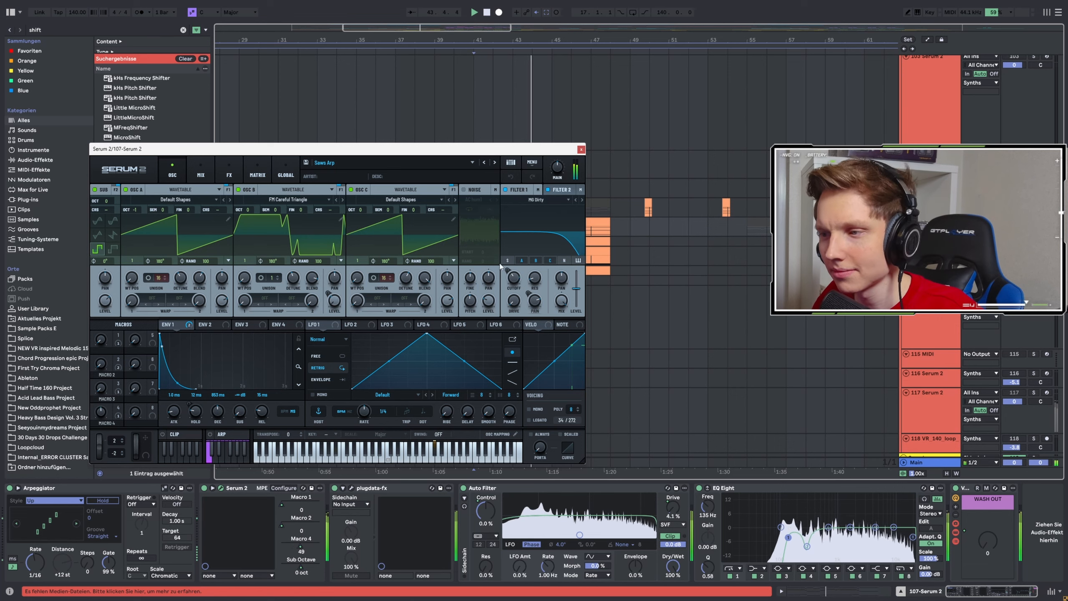
pyautogui.press('space')
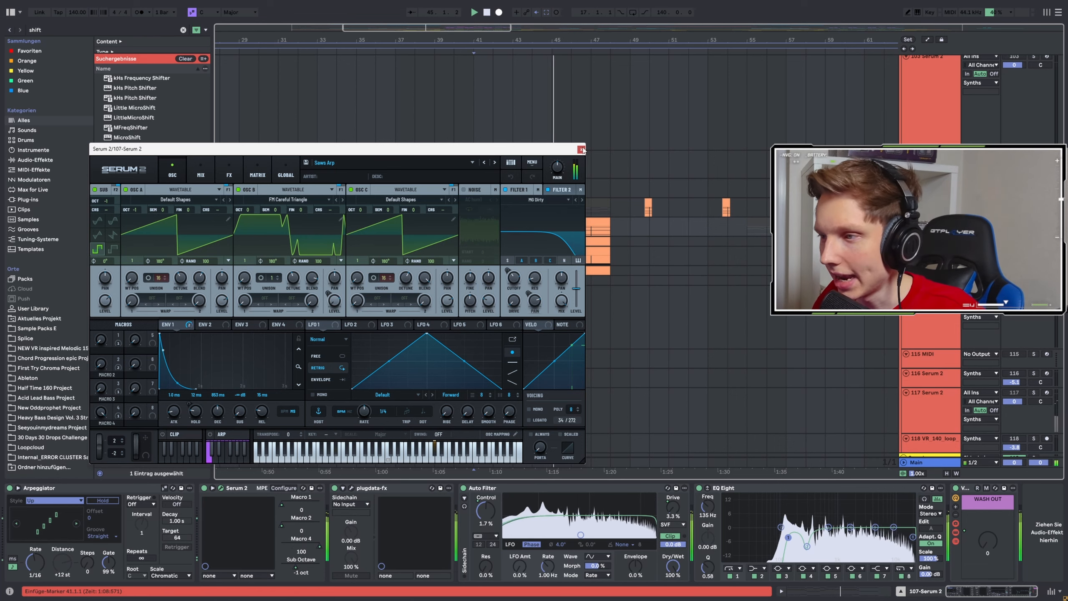
# Close the Saws Arp synth window, replay the arrangement from bar 41, and place the insert marker at bar 45 on the 105 Serum 2 track.
pyautogui.click(582, 149)
pyautogui.press('space')
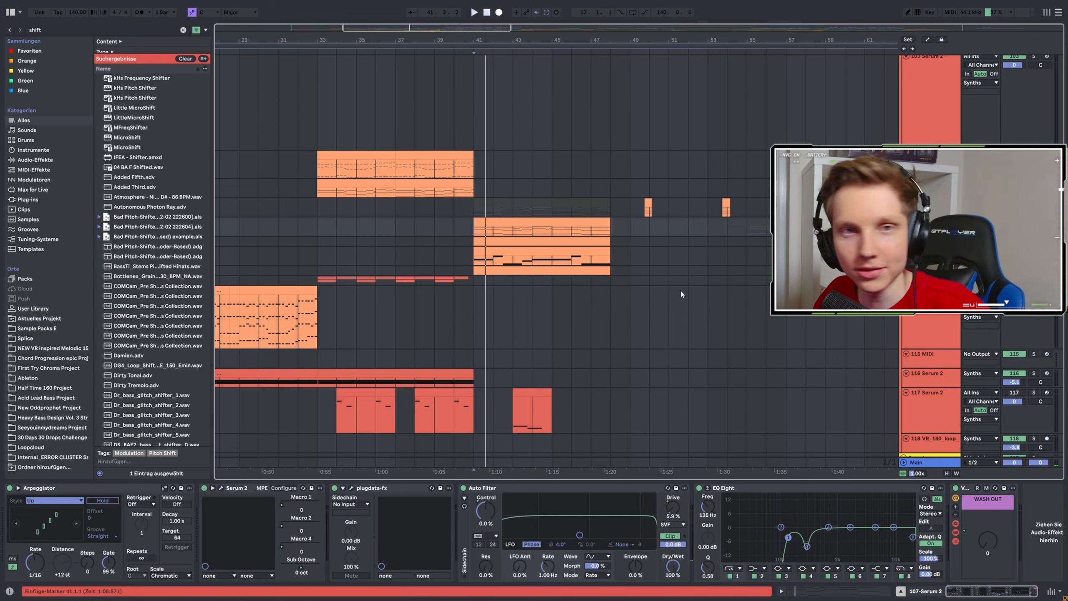
pyautogui.press('space')
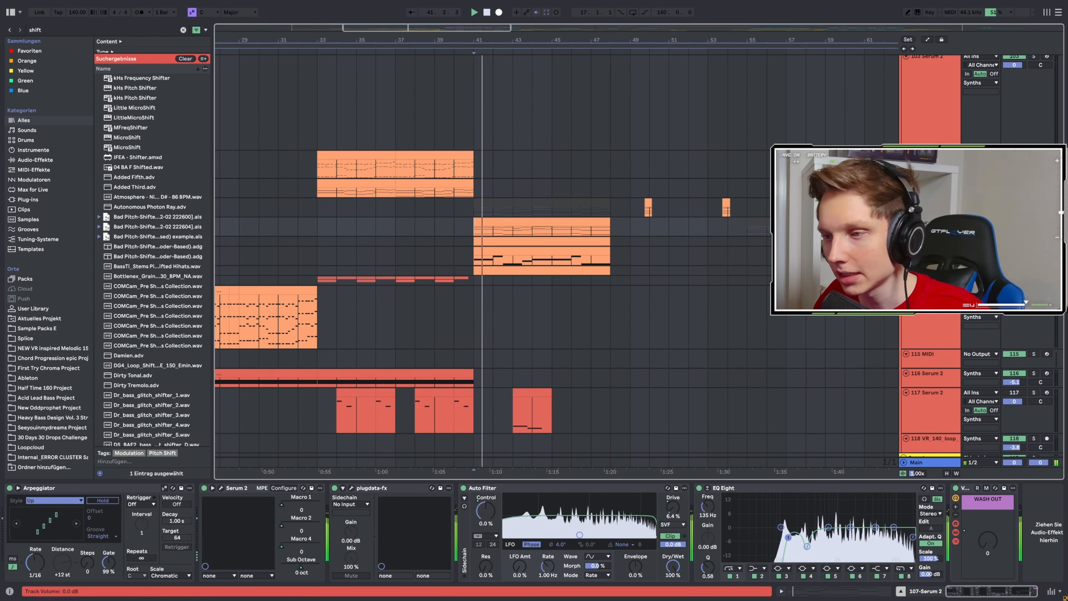
pyautogui.scroll(-1, 842, 232)
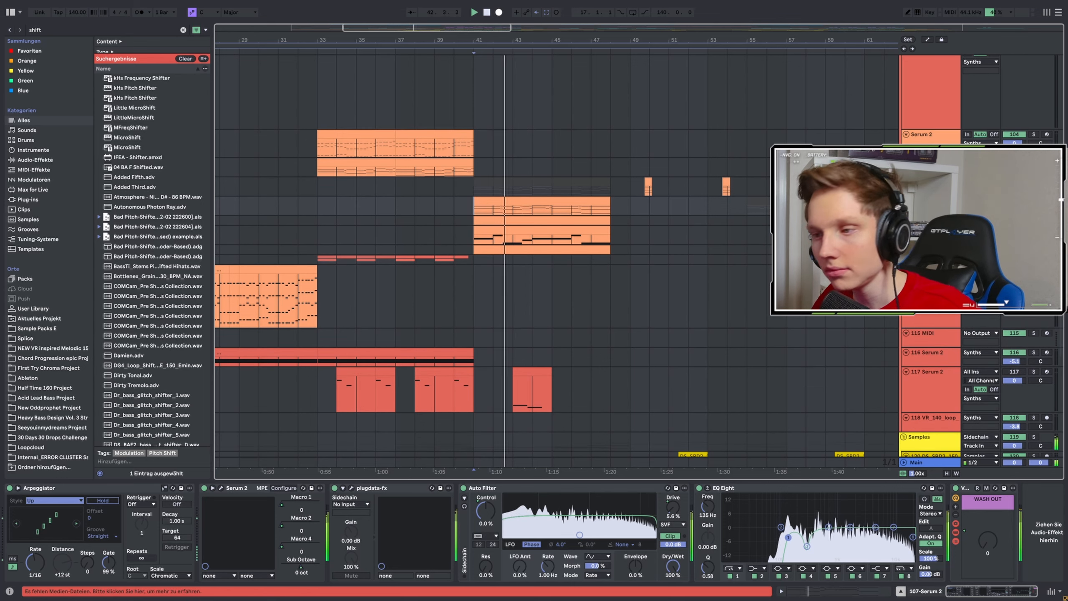
pyautogui.scroll(-3, 626, 172)
pyautogui.click(625, 172)
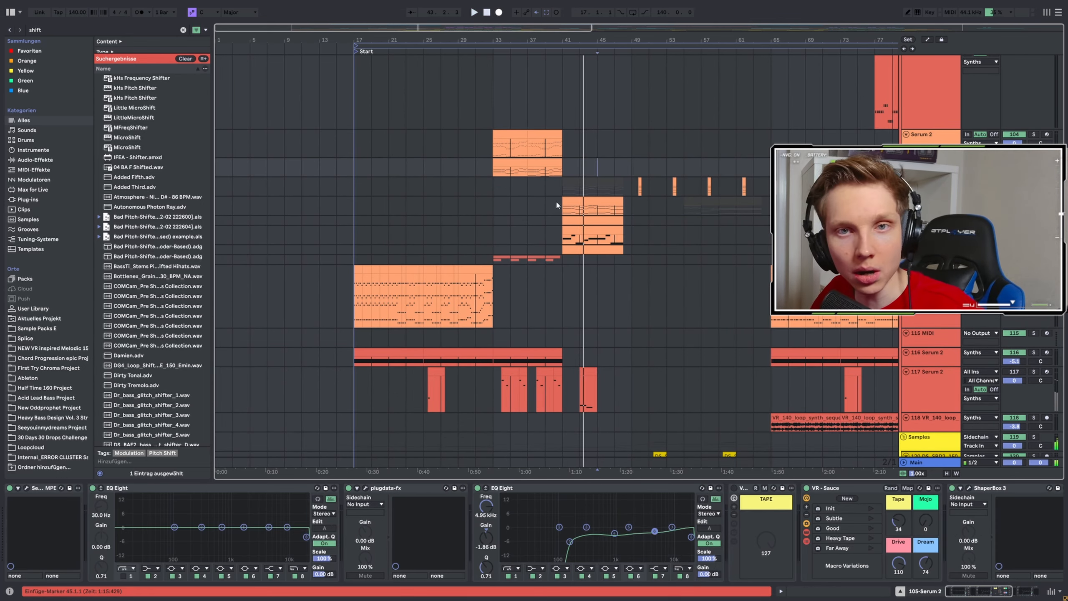
# Solo and play the WHE Verse2Harmblend vocal on track 100 from bar 19, and examine its effect chain through the Octave Layer rack.
pyautogui.scroll(6, 327, 177)
pyautogui.scroll(5, 379, 244)
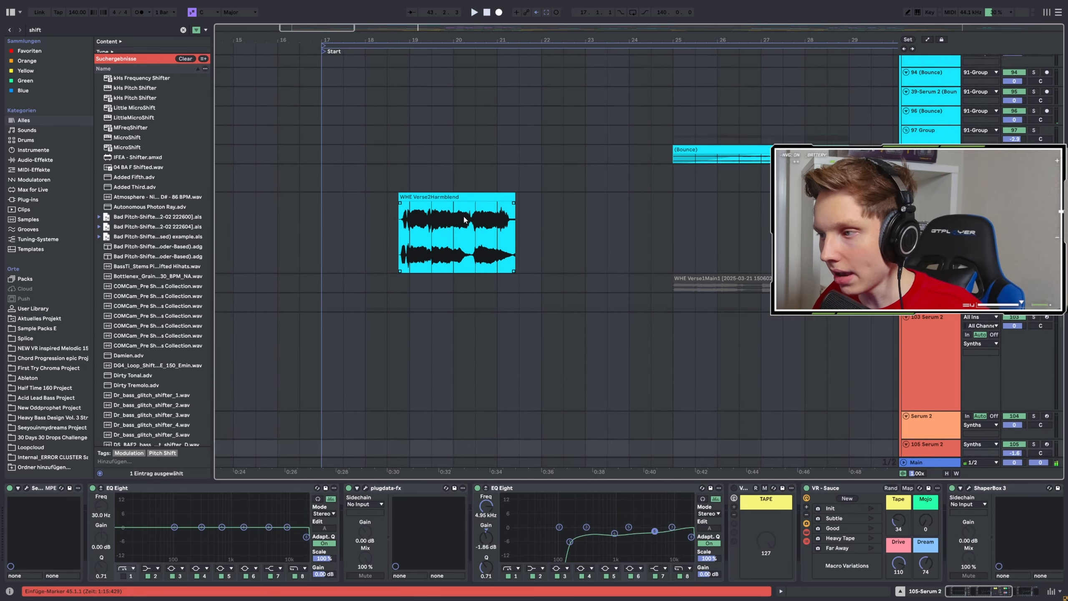
pyautogui.scroll(-4, 454, 232)
pyautogui.scroll(14, 437, 236)
pyautogui.scroll(-6, 431, 230)
pyautogui.click(402, 381)
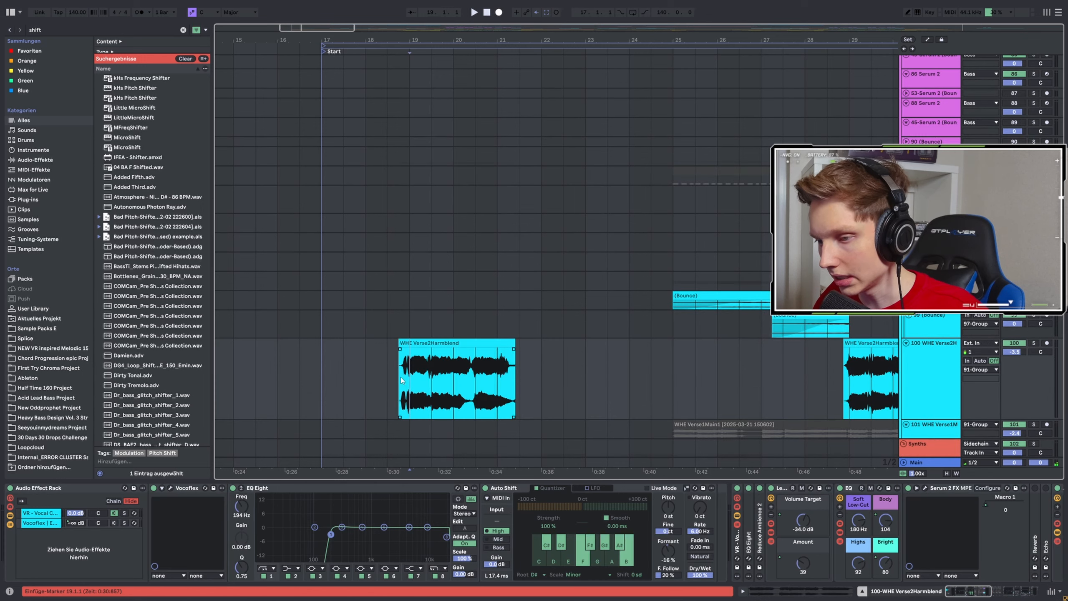
pyautogui.click(1033, 343)
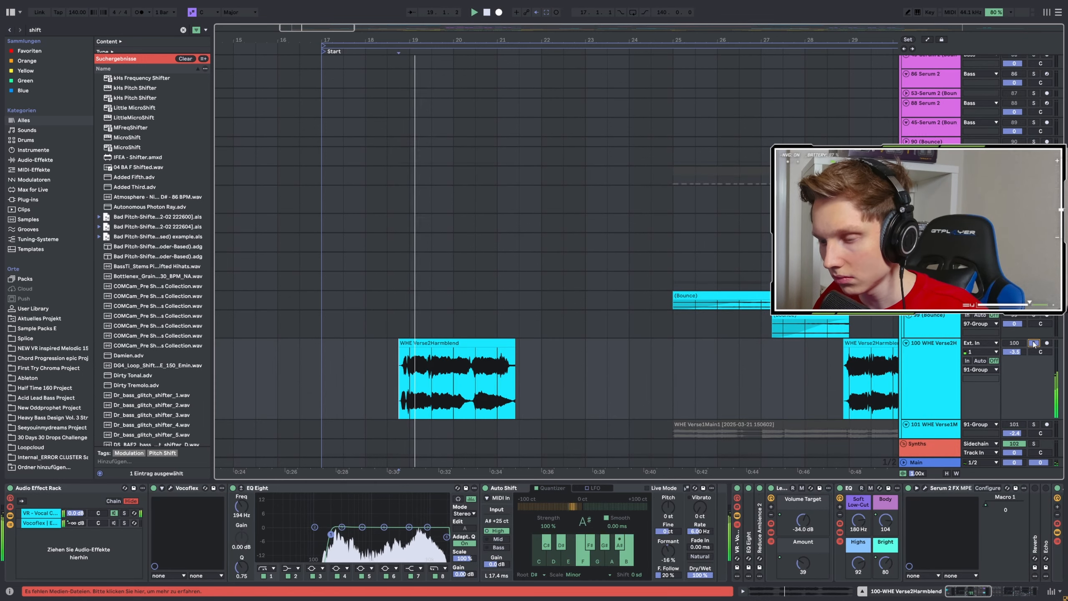
pyautogui.click(1002, 592)
pyautogui.moveTo(1002, 599); pyautogui.dragTo(924, 600)
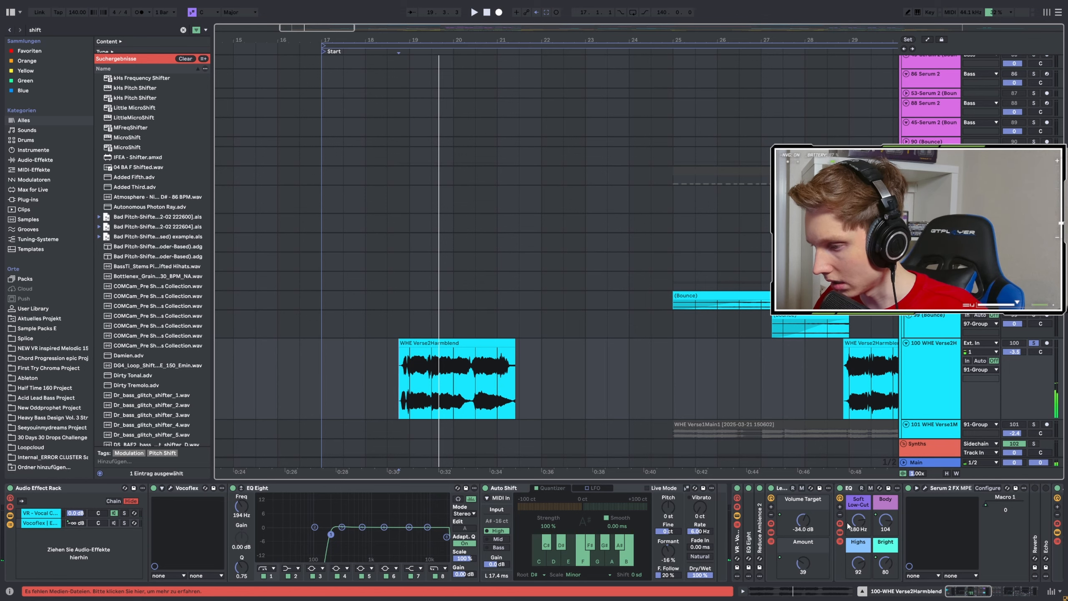
pyautogui.moveTo(969, 591); pyautogui.dragTo(992, 594)
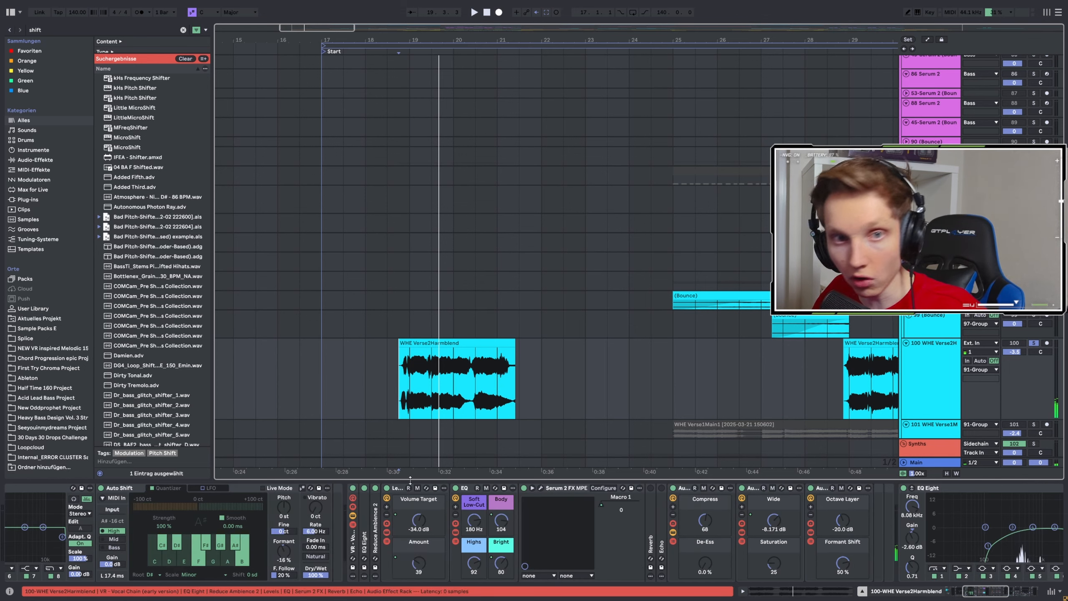
# Play the vocal from around bar 19 in the full mix and locate the Intro group's Serum 2 bass clip.
pyautogui.scroll(-5, 524, 353)
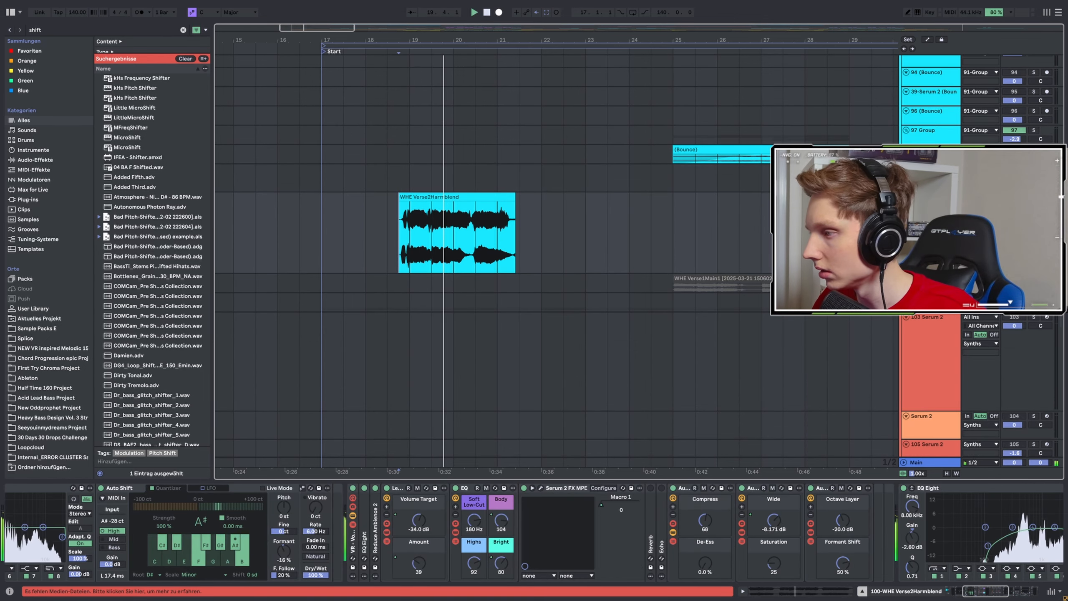
pyautogui.scroll(-5, 398, 222)
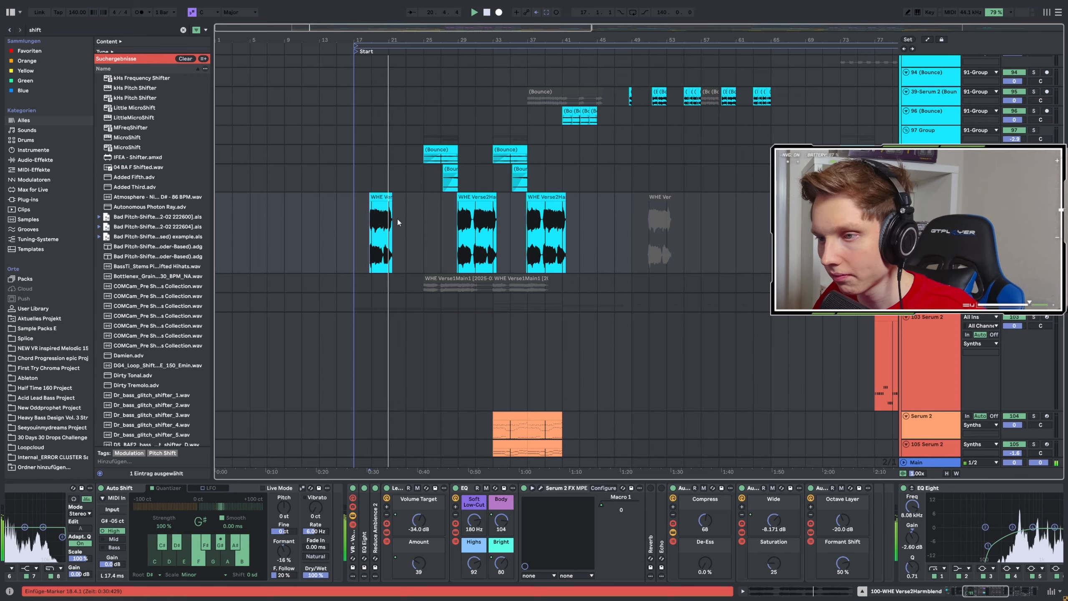
pyautogui.scroll(-13, 432, 247)
pyautogui.scroll(5, 433, 259)
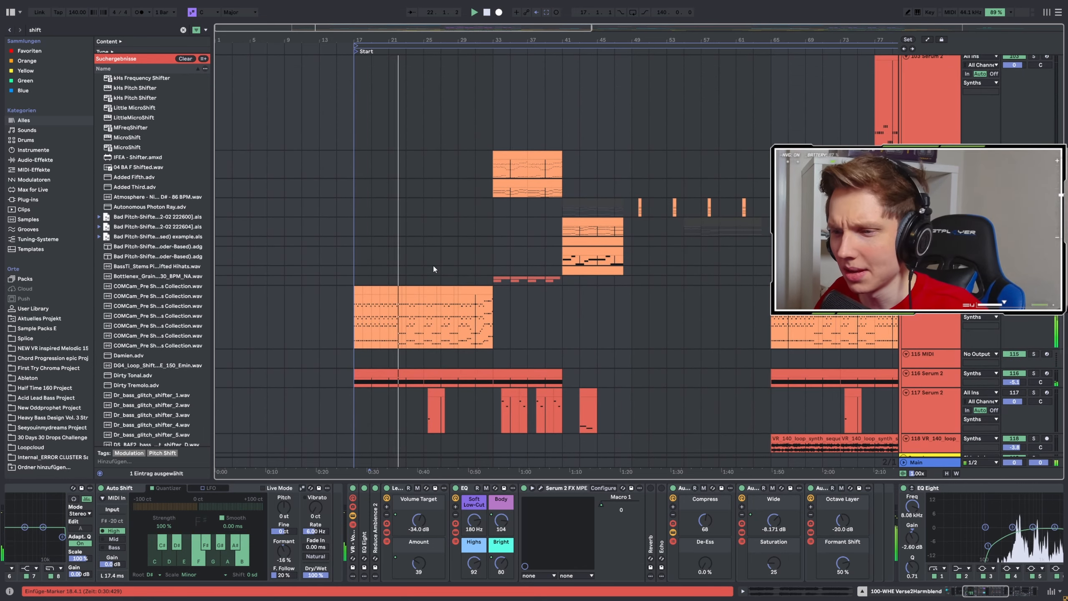
pyautogui.scroll(20, 436, 263)
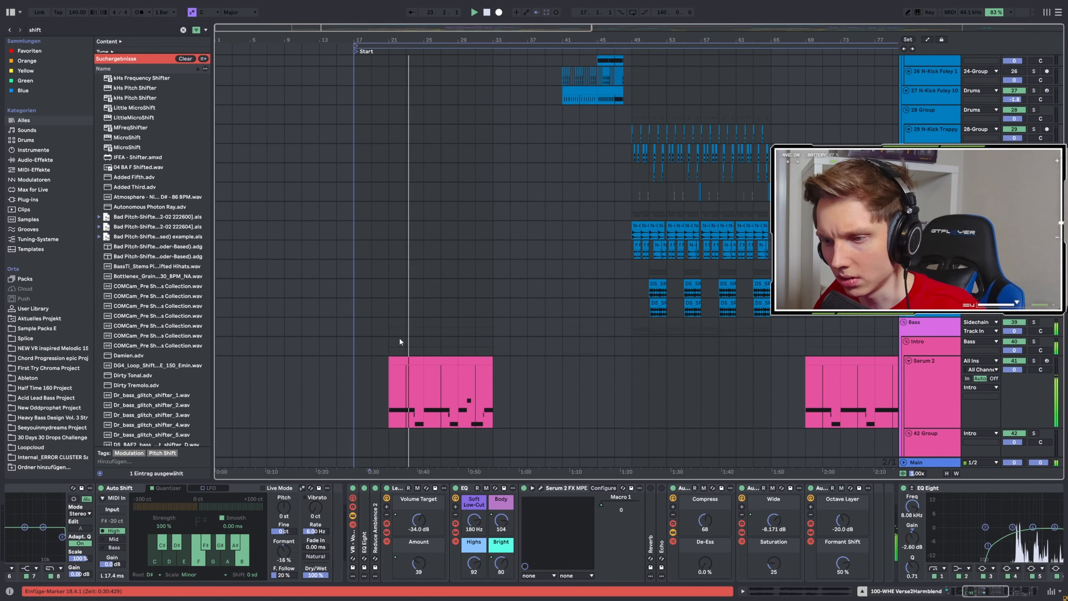
# Solo the Intro group's Serum 2 bass from bar 21 and examine its BS Classic Reese Bass preset in Serum 2.
pyautogui.click(392, 397)
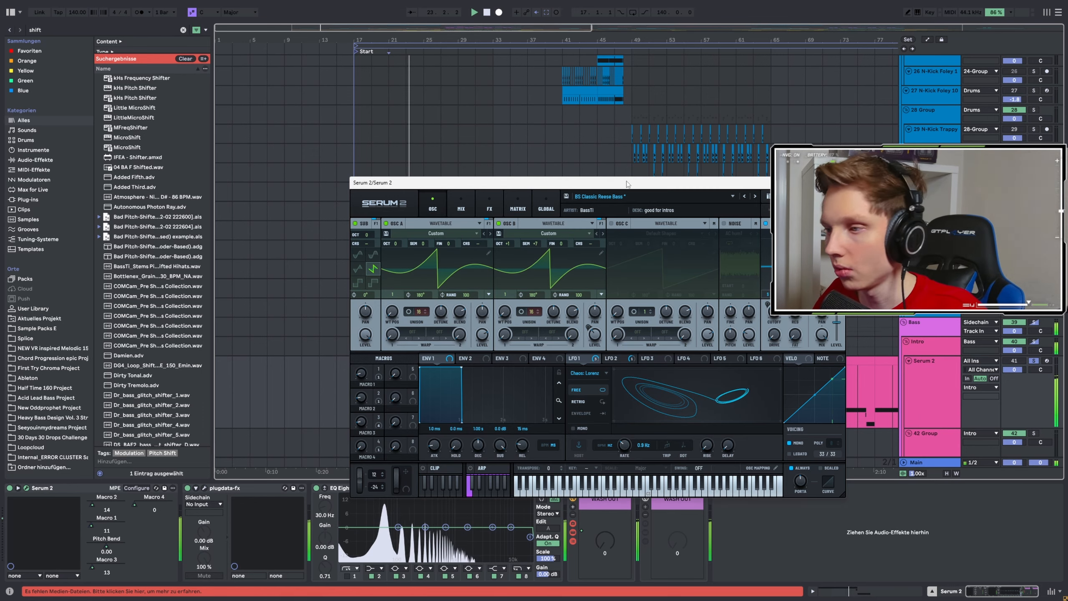
pyautogui.moveTo(627, 183); pyautogui.dragTo(452, 151)
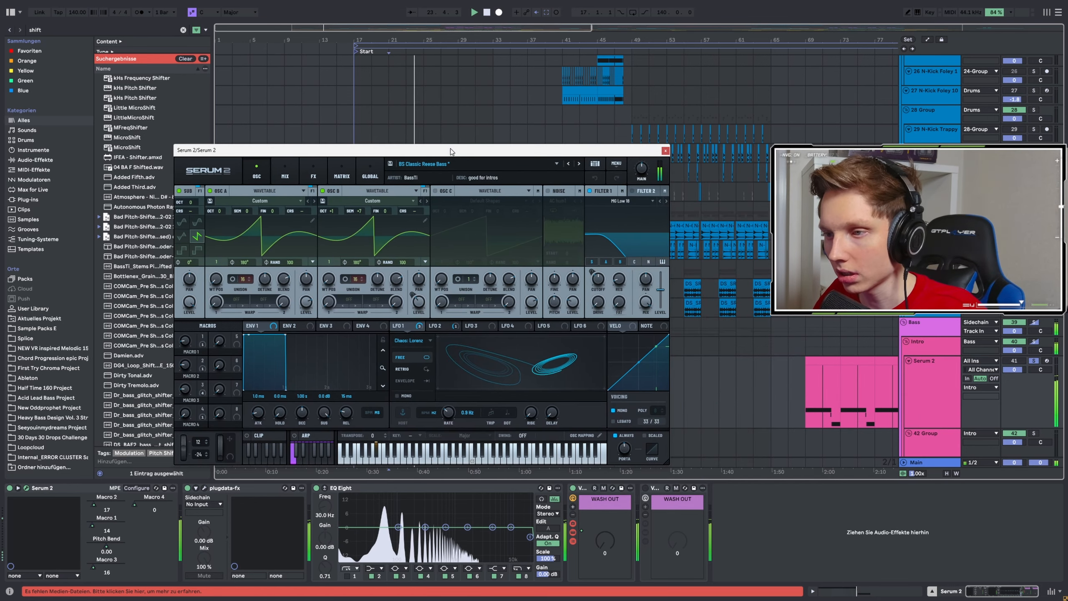
pyautogui.click(665, 150)
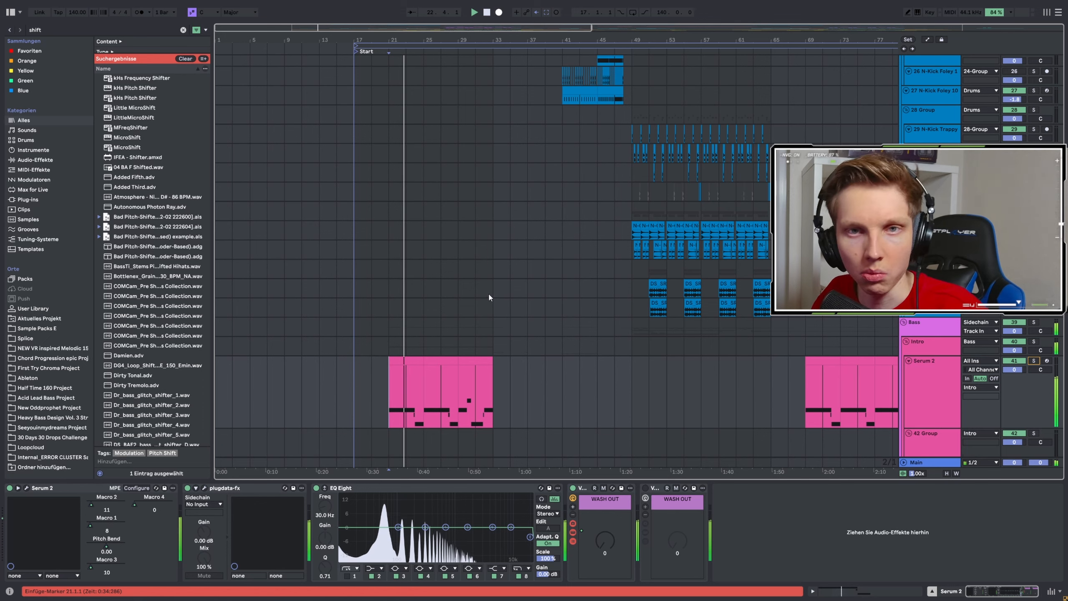
# Play the arrangement from bar 33 and from bar 47, and look over the drum and intro bass tracks.
pyautogui.scroll(-3, 488, 293)
pyautogui.click(494, 268)
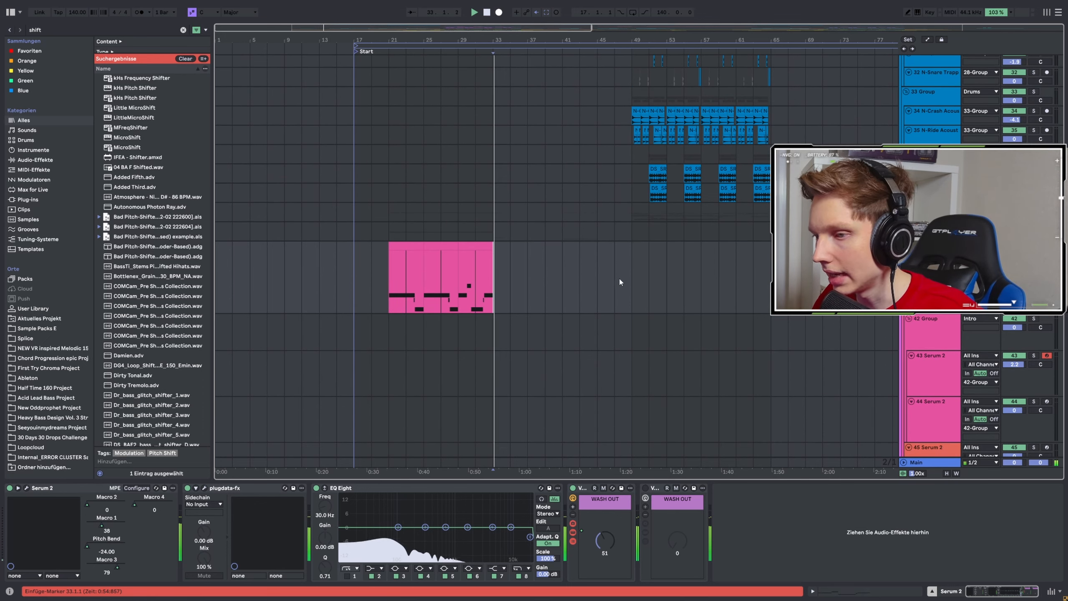
pyautogui.scroll(-1, 631, 239)
pyautogui.click(616, 237)
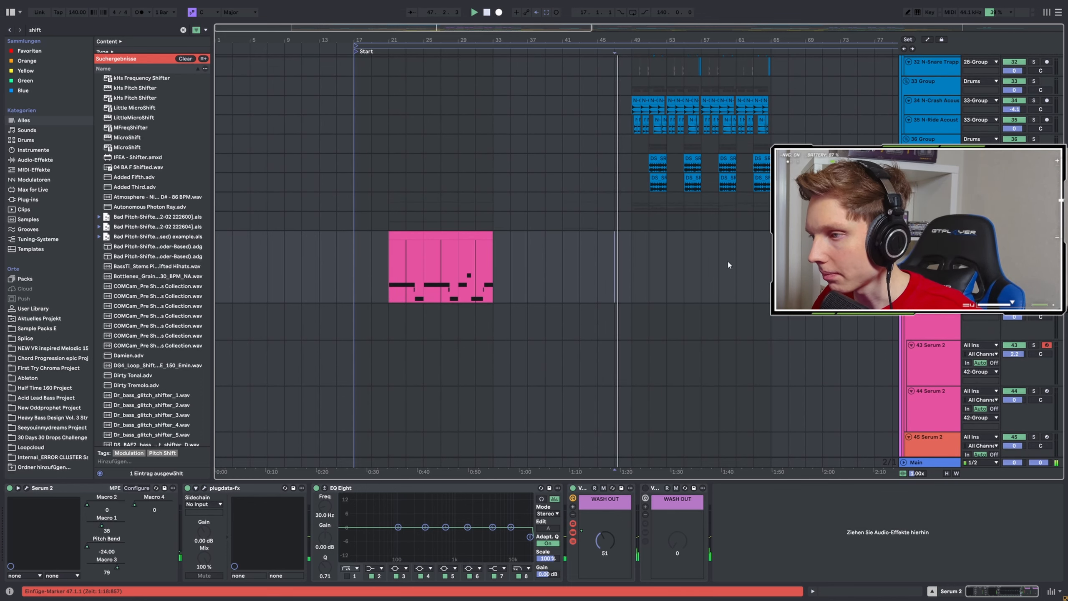
pyautogui.scroll(10, 640, 251)
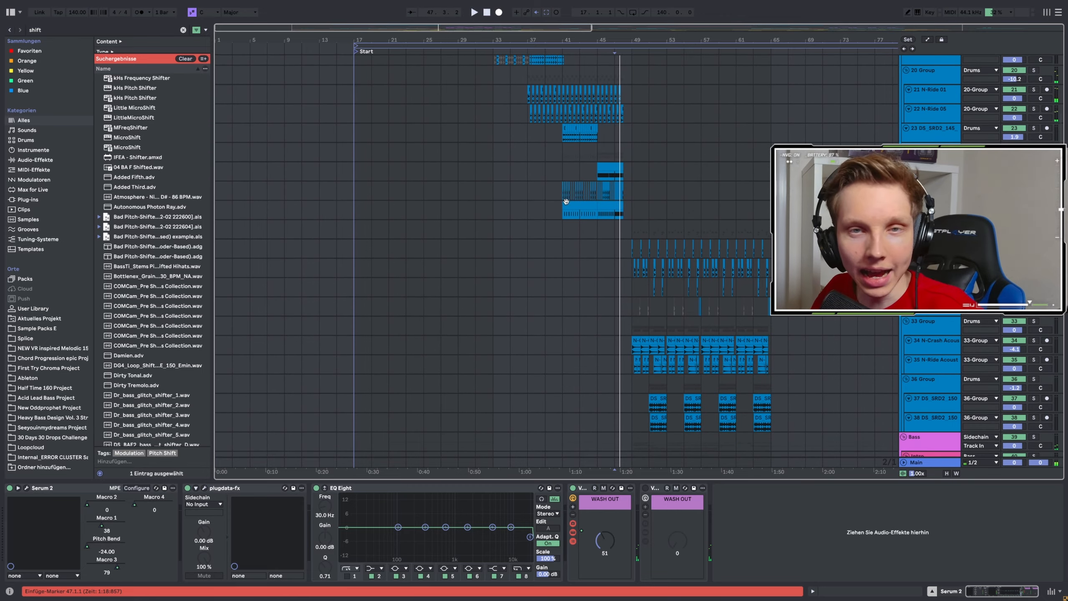
pyautogui.scroll(-15, 646, 219)
pyautogui.scroll(5, 649, 219)
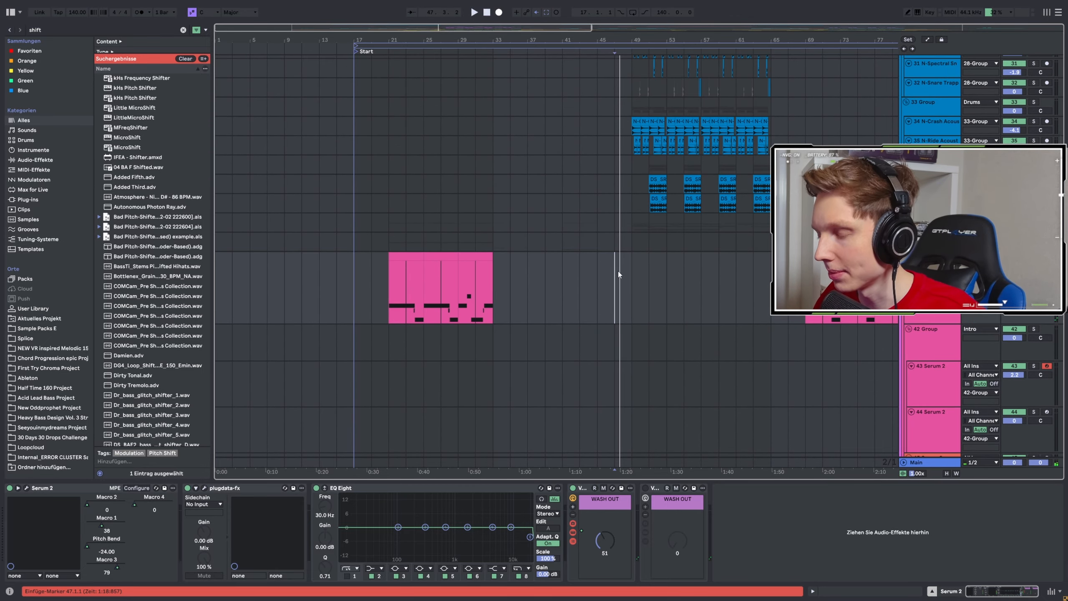
# Play the drop from bar 49 and look through the Drop group's clips from the Serum 2 basses down to the vocal chops.
pyautogui.click(599, 274)
pyautogui.click(631, 259)
pyautogui.press('space')
pyautogui.scroll(-4, 378, 242)
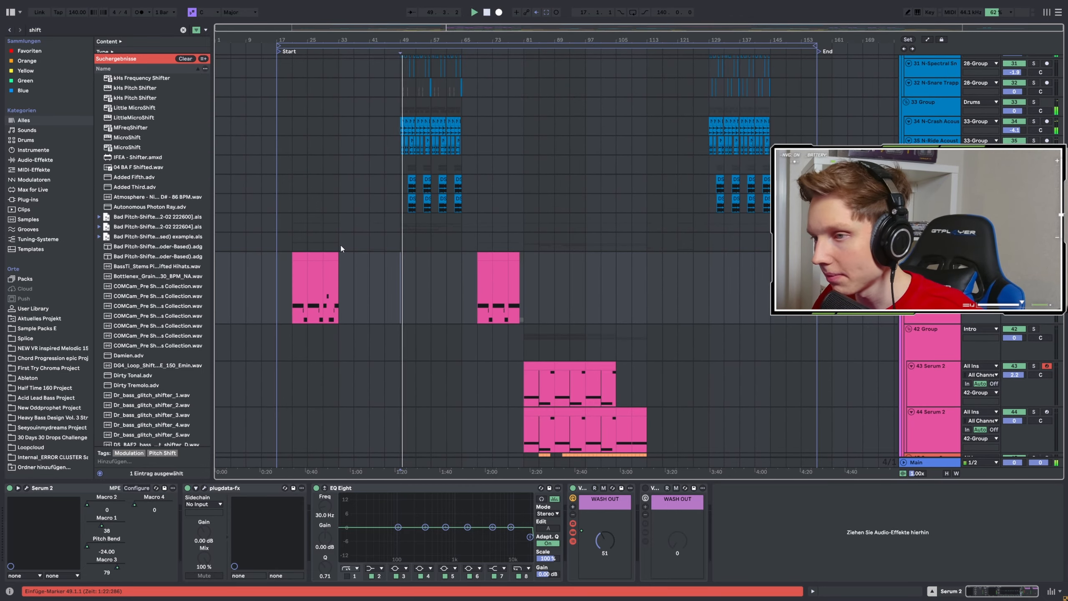
pyautogui.scroll(5, 340, 248)
pyautogui.scroll(-3, 607, 238)
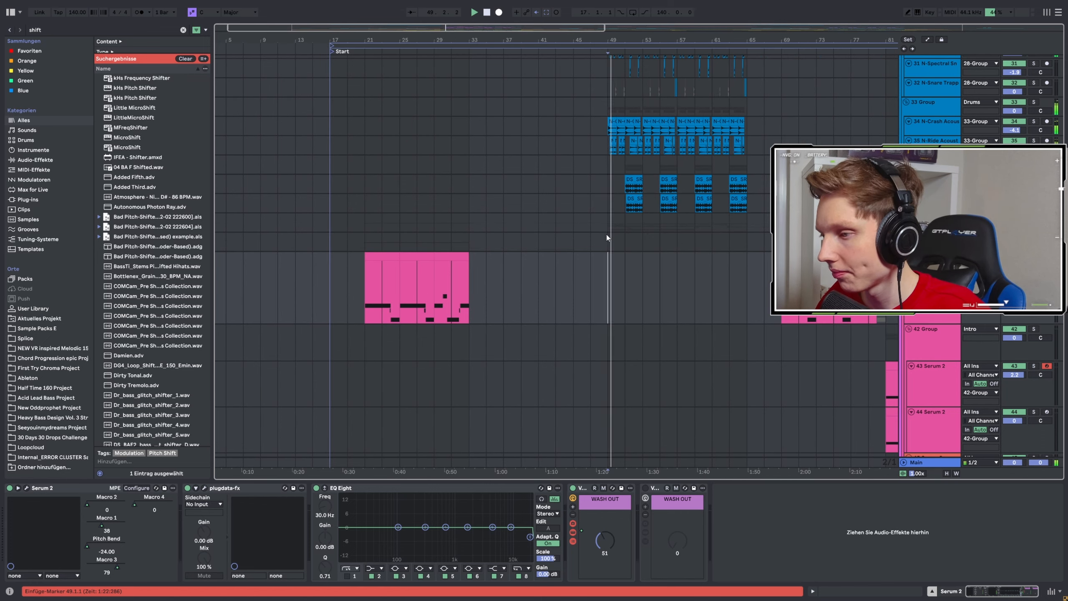
pyautogui.scroll(-10, 649, 233)
pyautogui.scroll(3, 673, 240)
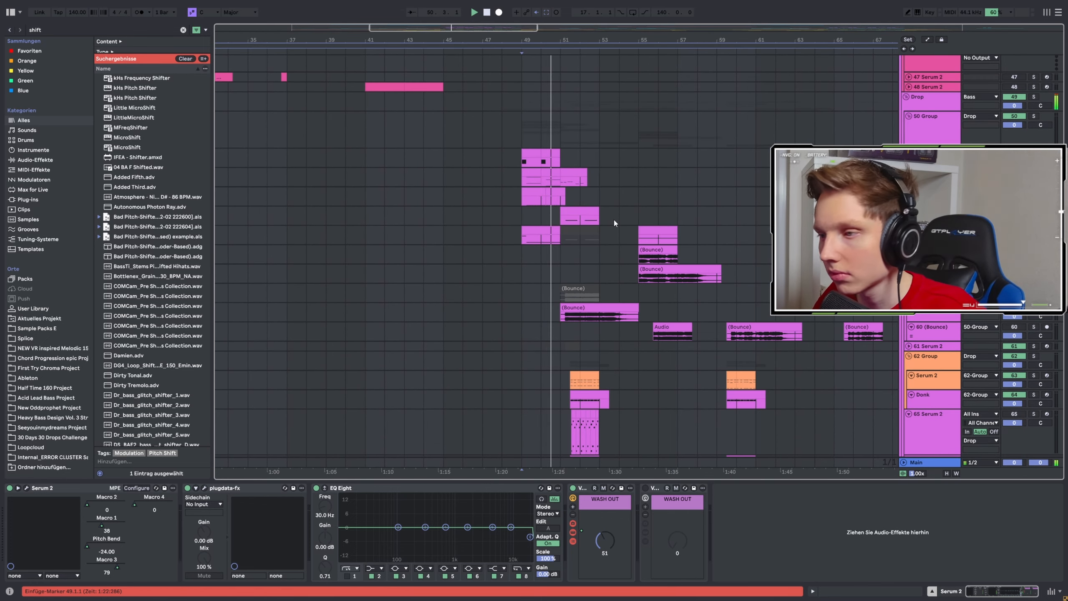
pyautogui.scroll(3, 613, 218)
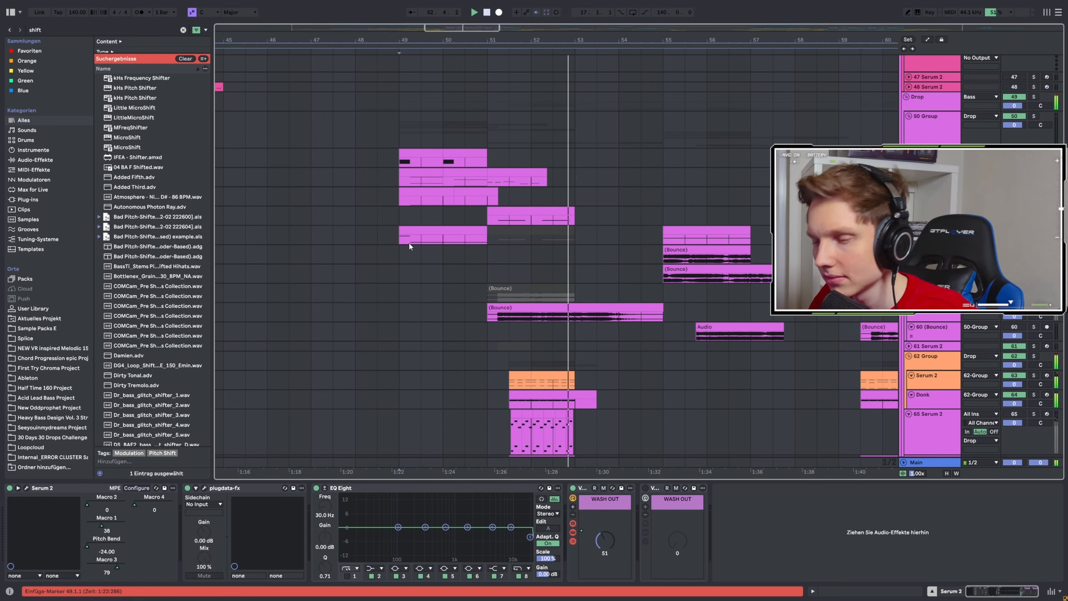
pyautogui.scroll(-3, 410, 185)
pyautogui.click(399, 179)
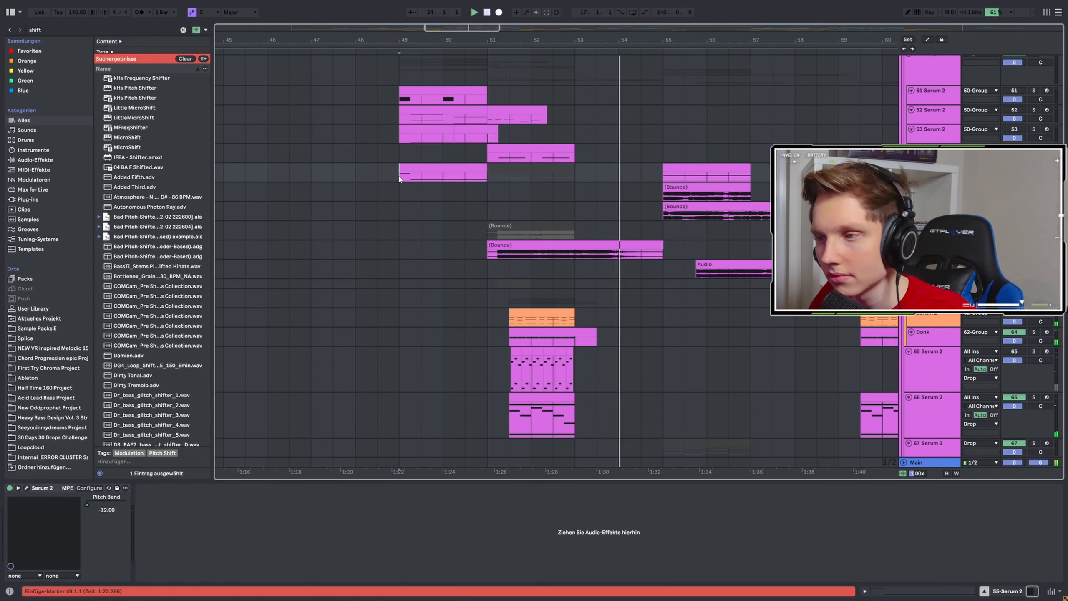
pyautogui.scroll(-15, 429, 222)
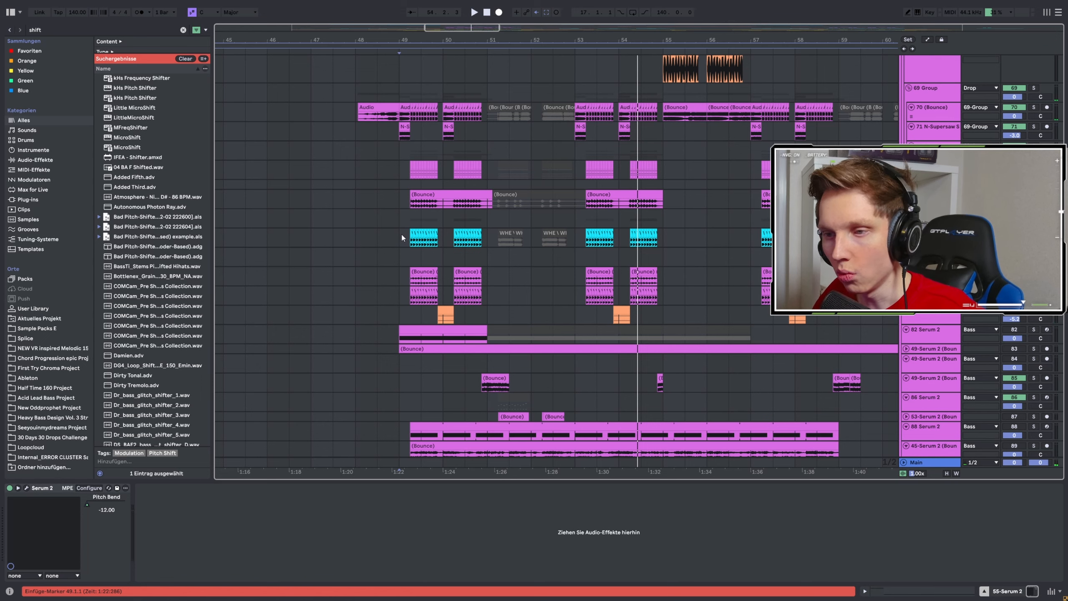
# Audition the 77 WHE Verse1Main1 vocal chops from bar 49.2, both soloed and in the full mix.
pyautogui.scroll(5, 401, 238)
pyautogui.click(460, 247)
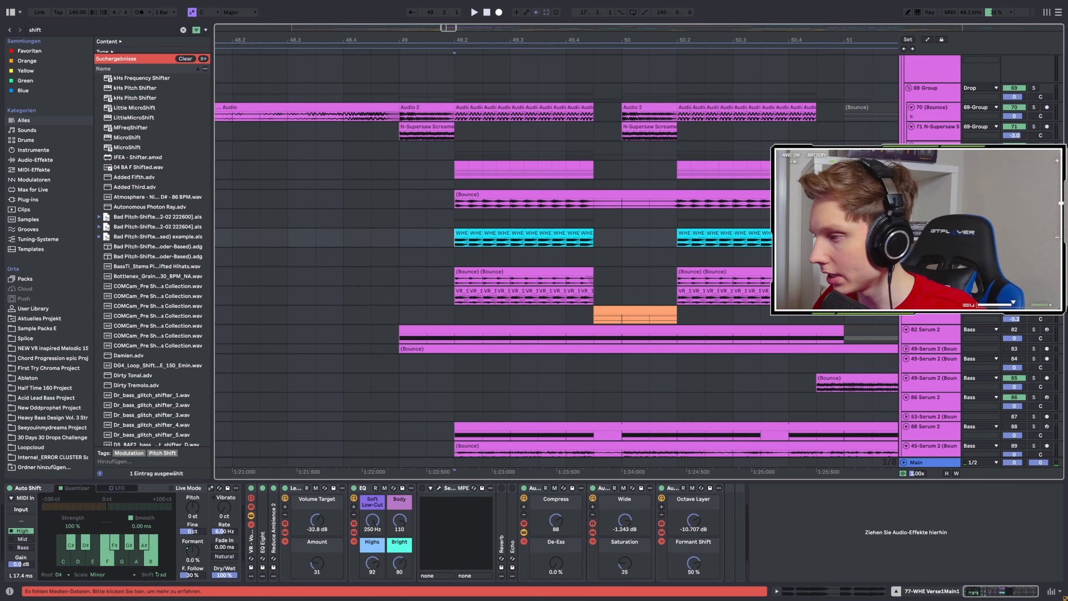
pyautogui.press('space')
pyautogui.scroll(-5, 437, 240)
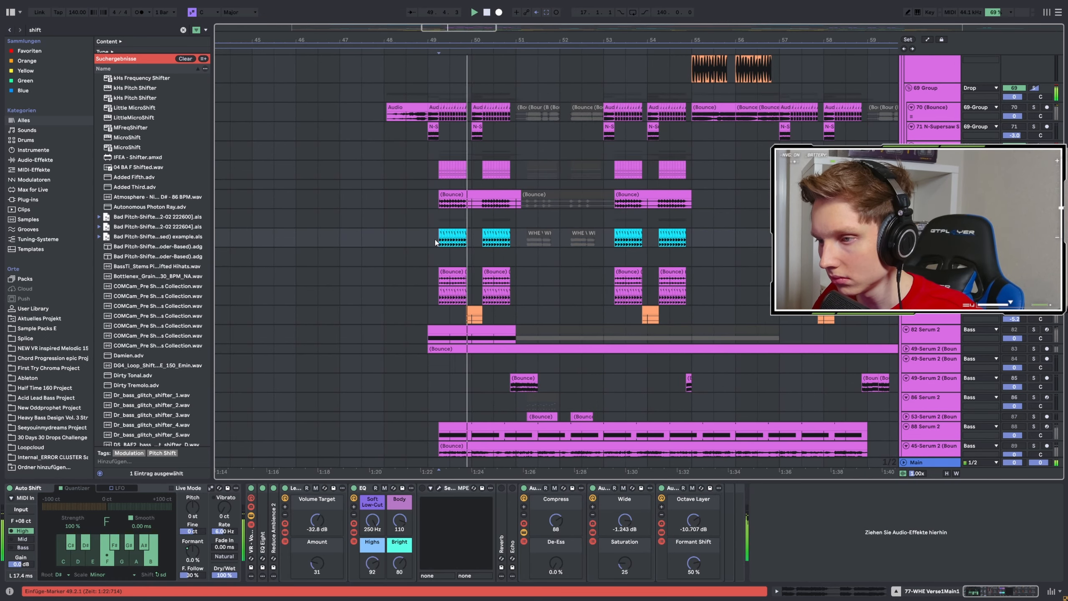
pyautogui.scroll(6, 501, 248)
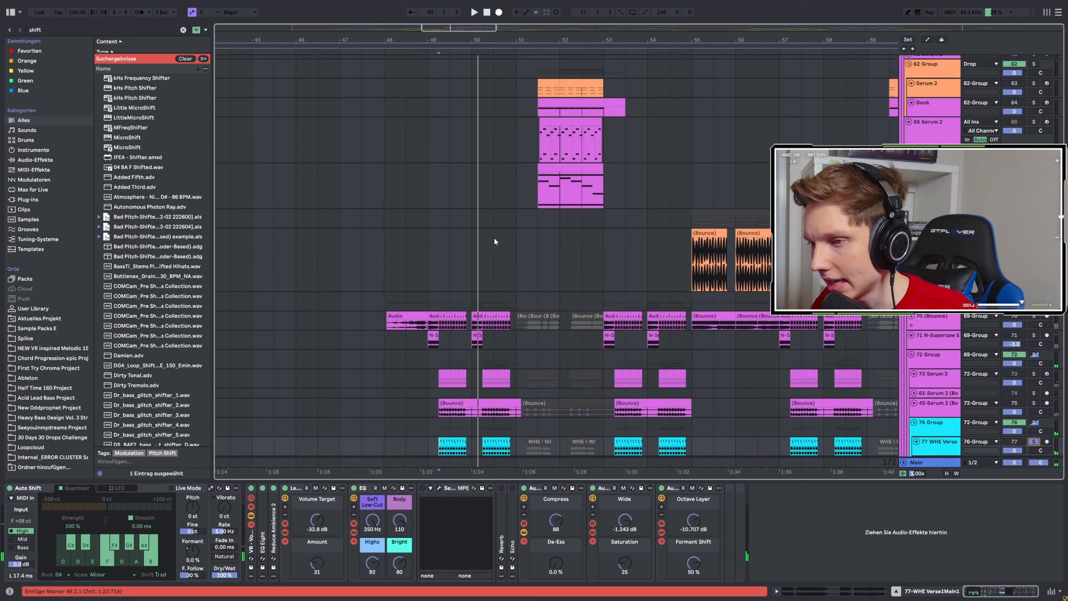
pyautogui.scroll(-4, 496, 241)
pyautogui.press('space')
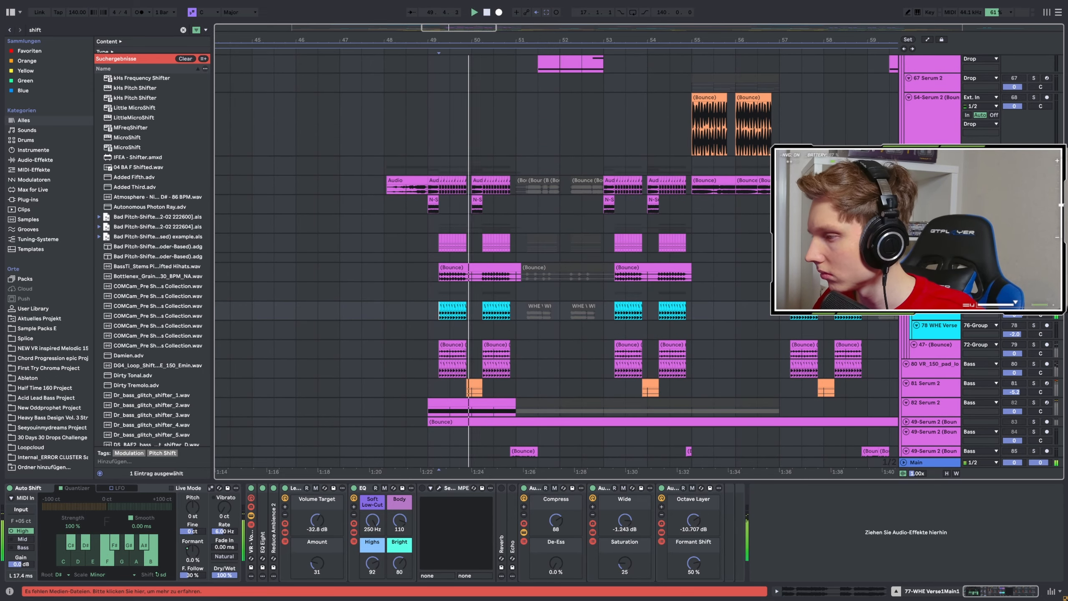
# Play the 70 (Bounce) track's clips from bar 49 and show its effect chain.
pyautogui.scroll(4, 430, 226)
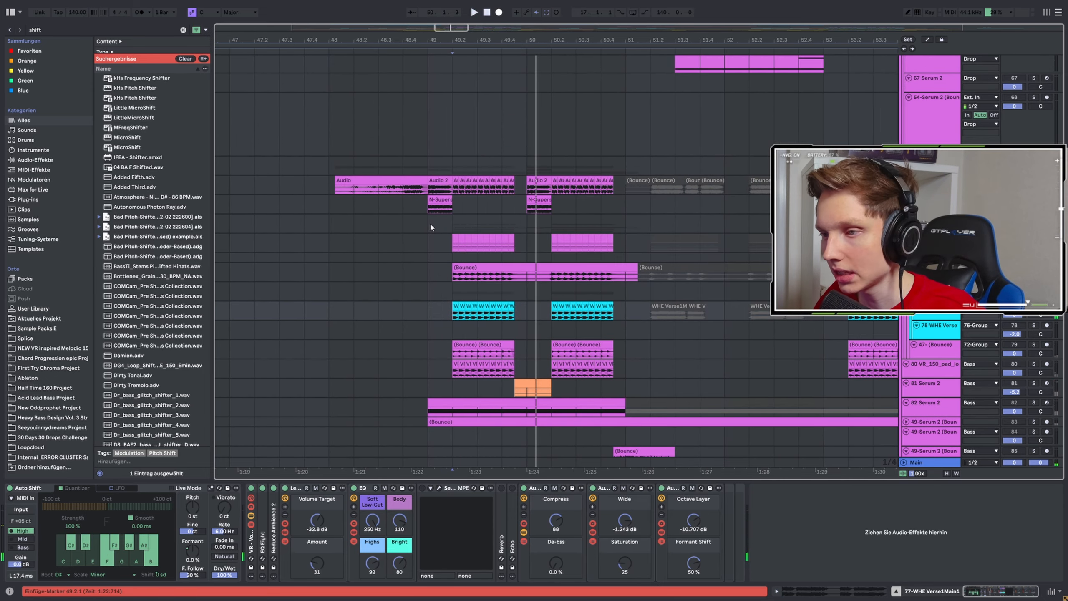
pyautogui.click(429, 192)
pyautogui.press('space')
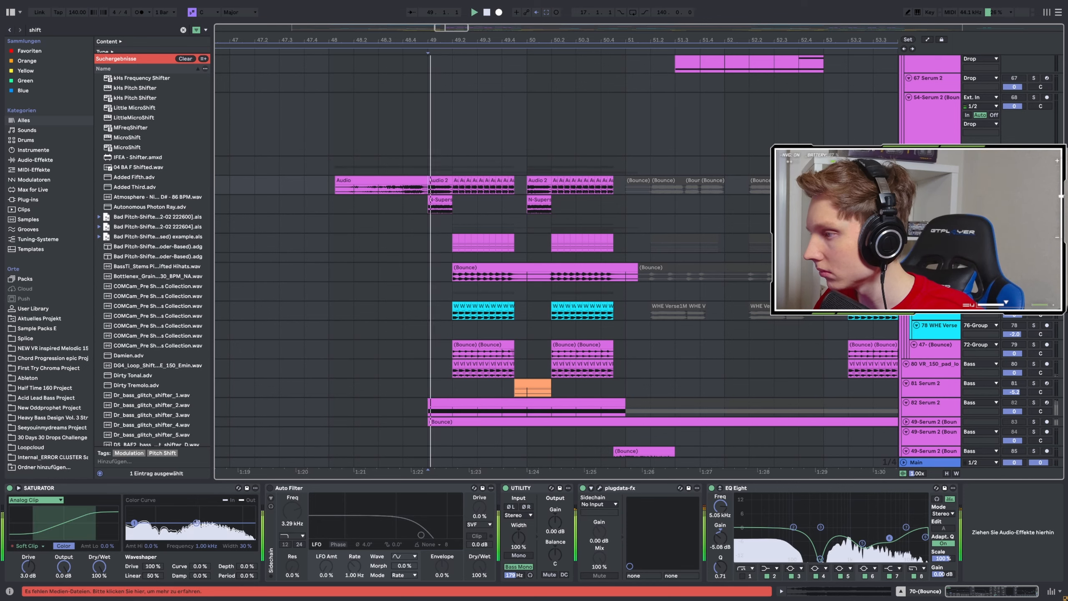
pyautogui.scroll(3, 589, 229)
pyautogui.press('space')
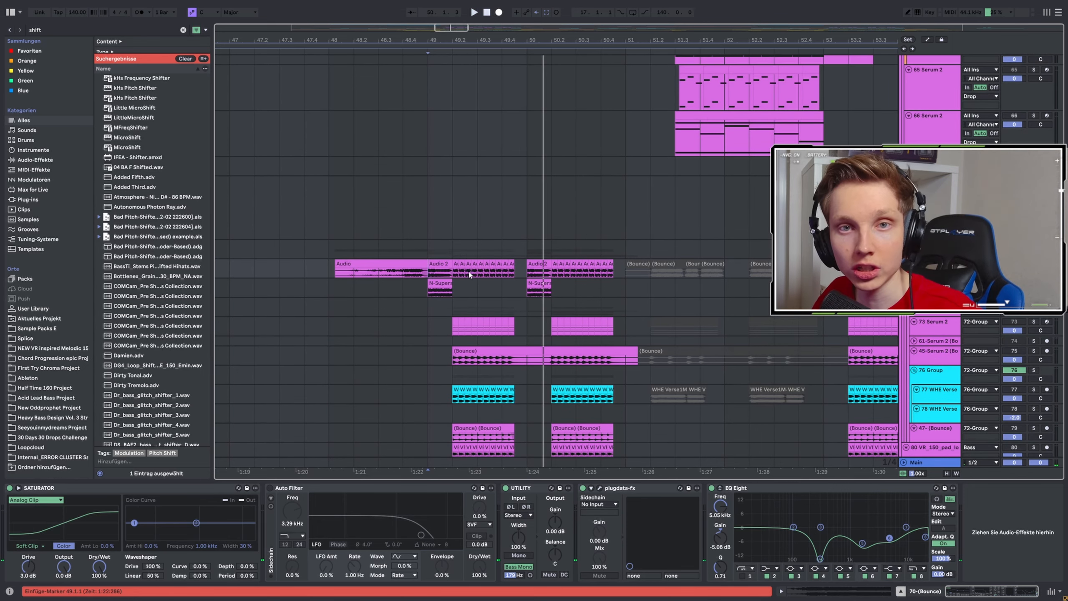
# Play the 55 Serum 2 track soloed from bar 49 and view its Agressive Reese Bass patch.
pyautogui.scroll(5, 478, 259)
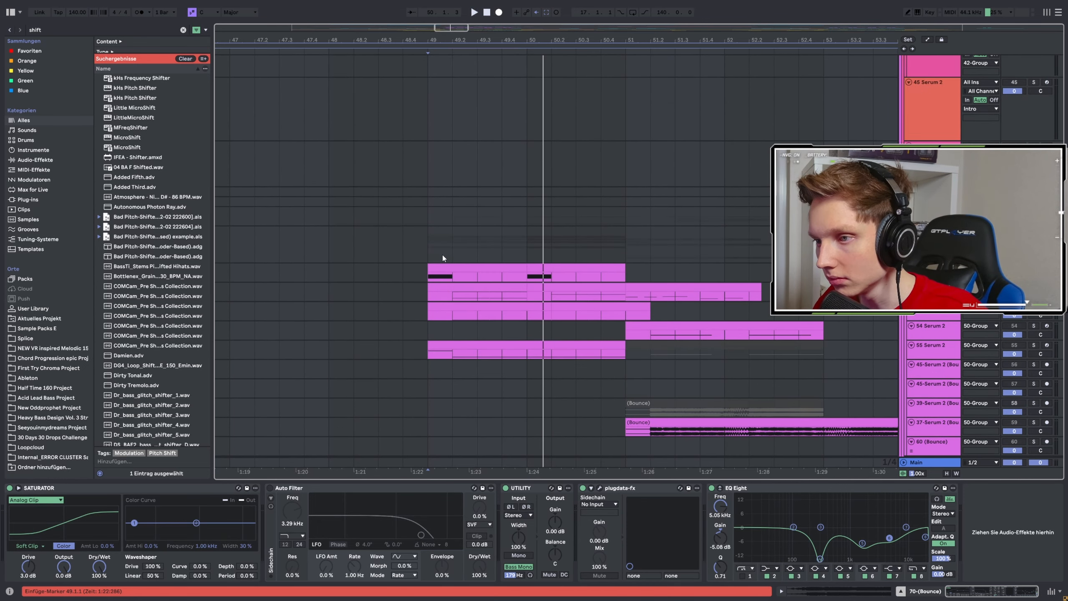
pyautogui.click(427, 390)
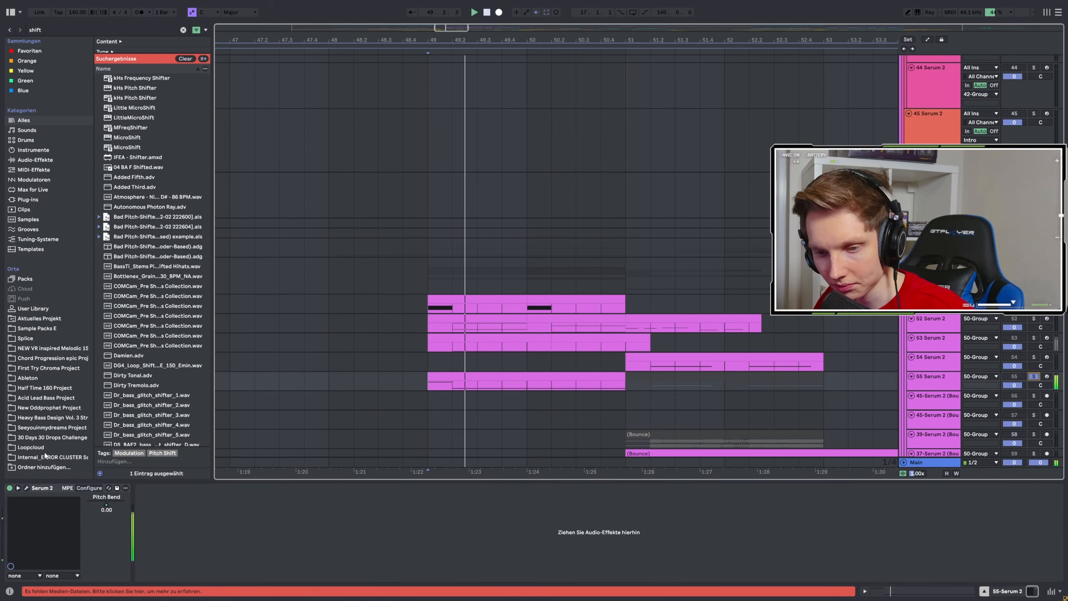
pyautogui.click(28, 488)
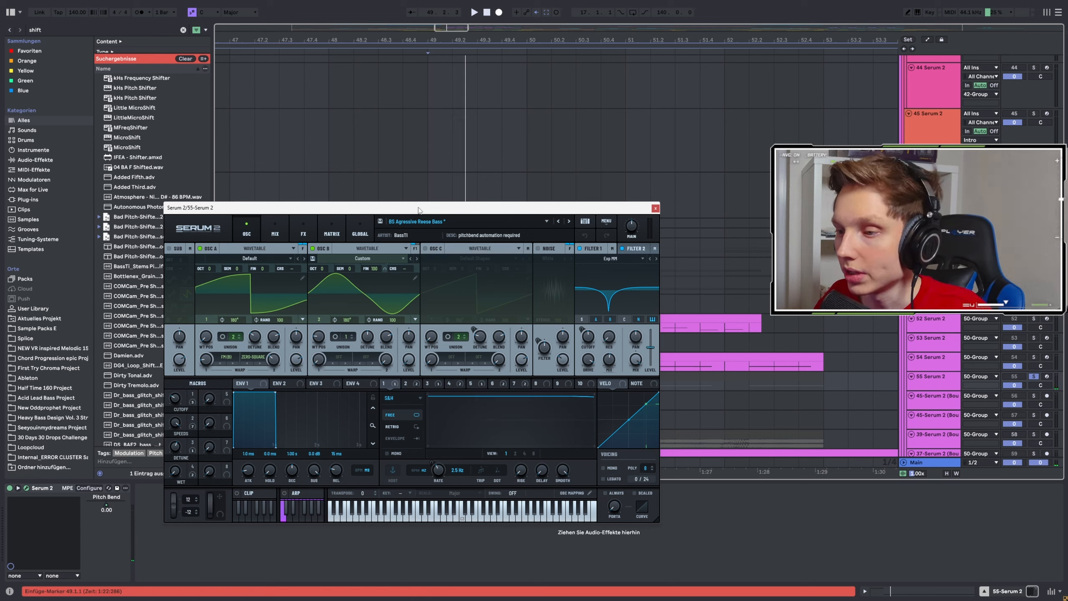
pyautogui.click(654, 208)
pyautogui.scroll(-3, 997, 361)
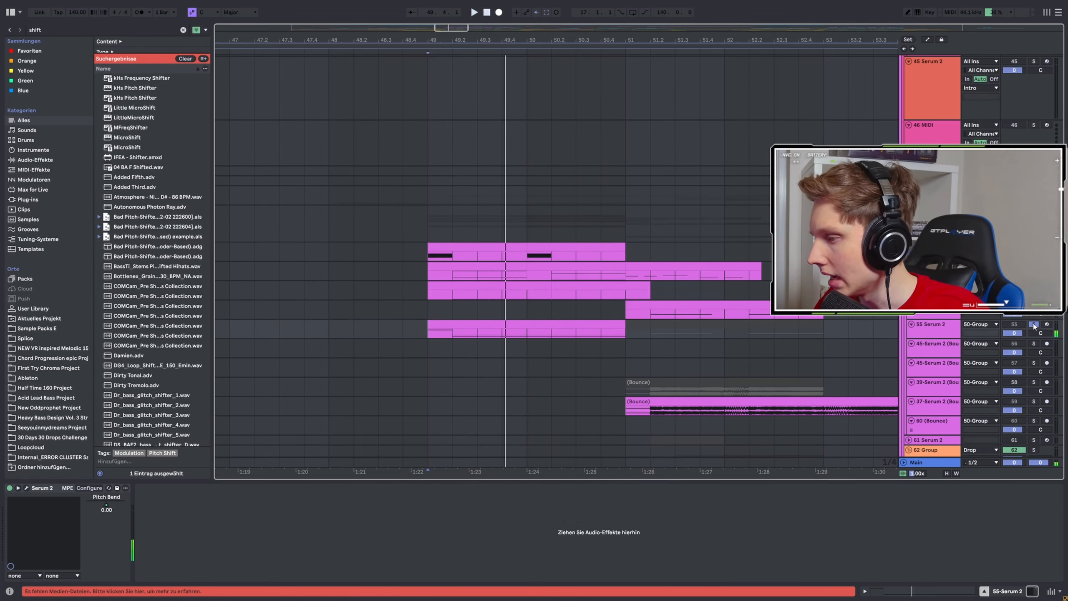
# Play the 70 (Bounce) track's clips from bar 49 and inspect the N-SPEC COMP LITE patch in its plugdata-fx device.
pyautogui.scroll(-20, 590, 270)
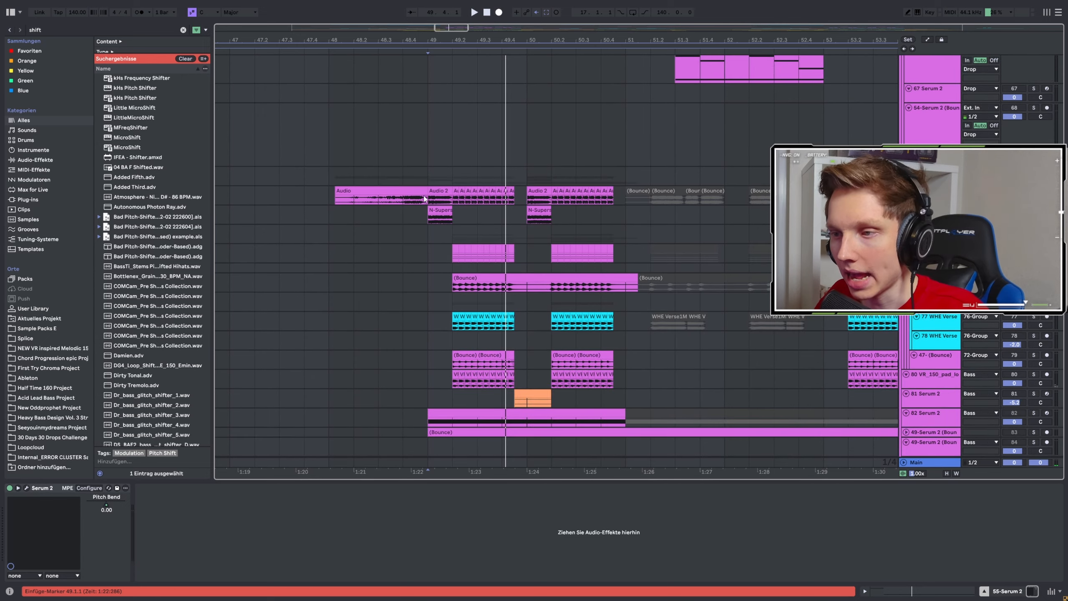
pyautogui.click(429, 202)
pyautogui.press('space')
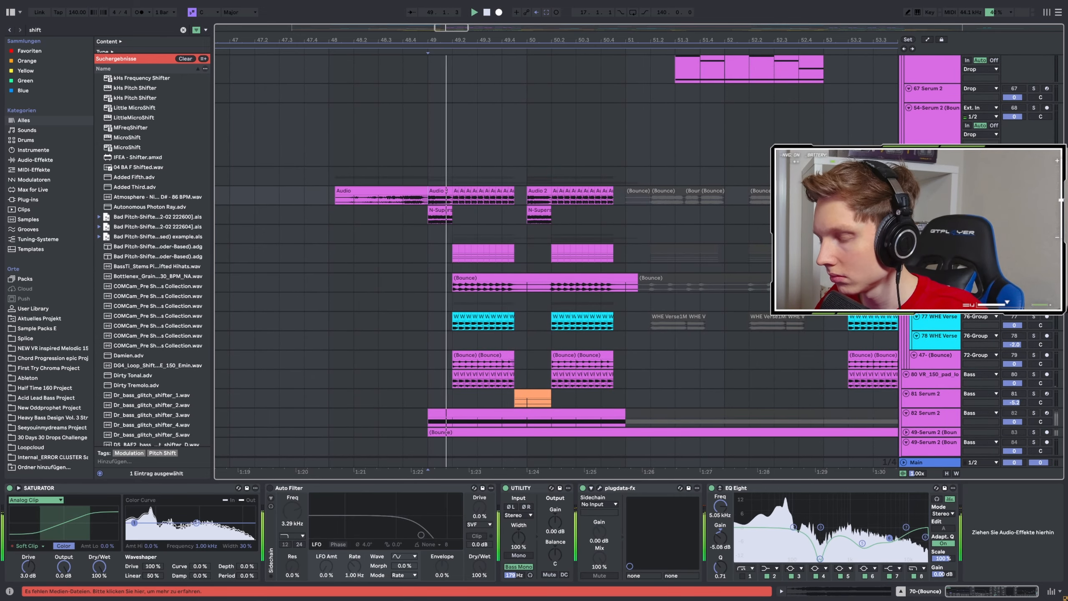
pyautogui.press('space')
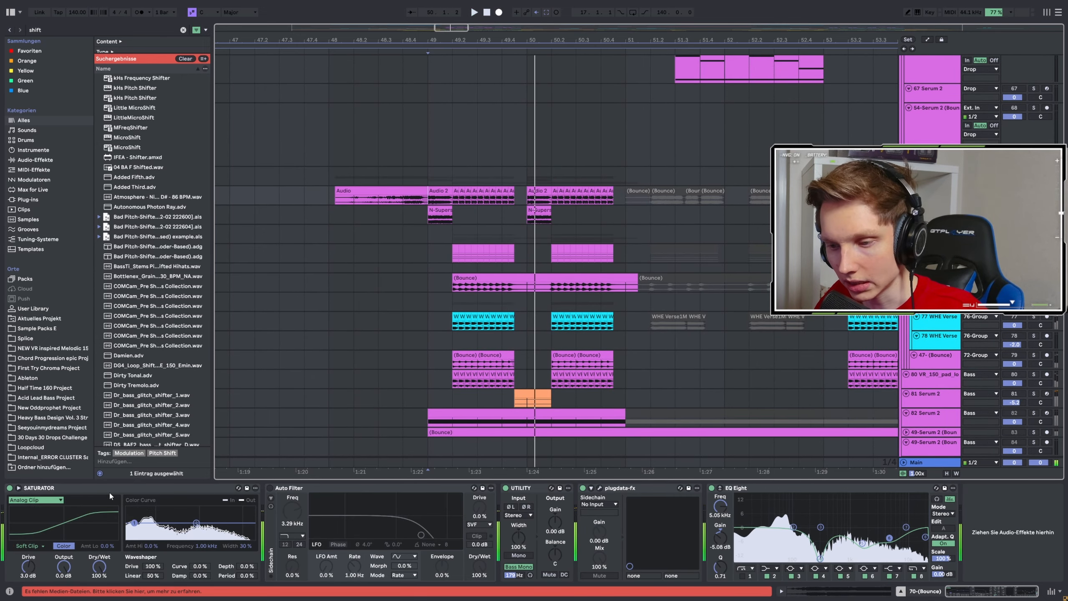
pyautogui.scroll(3, 439, 406)
pyautogui.press('space')
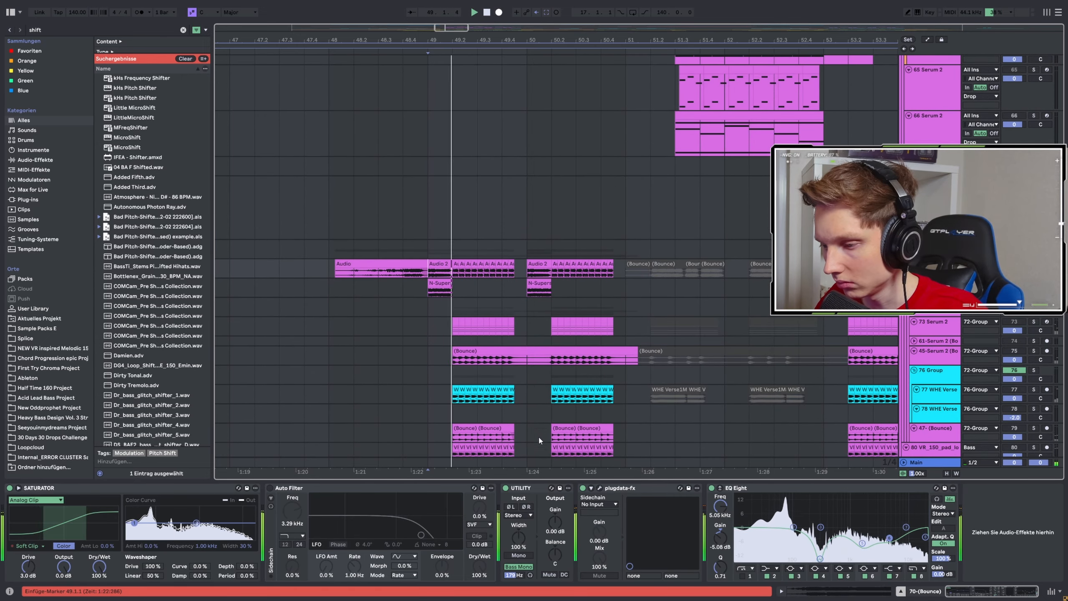
pyautogui.click(600, 487)
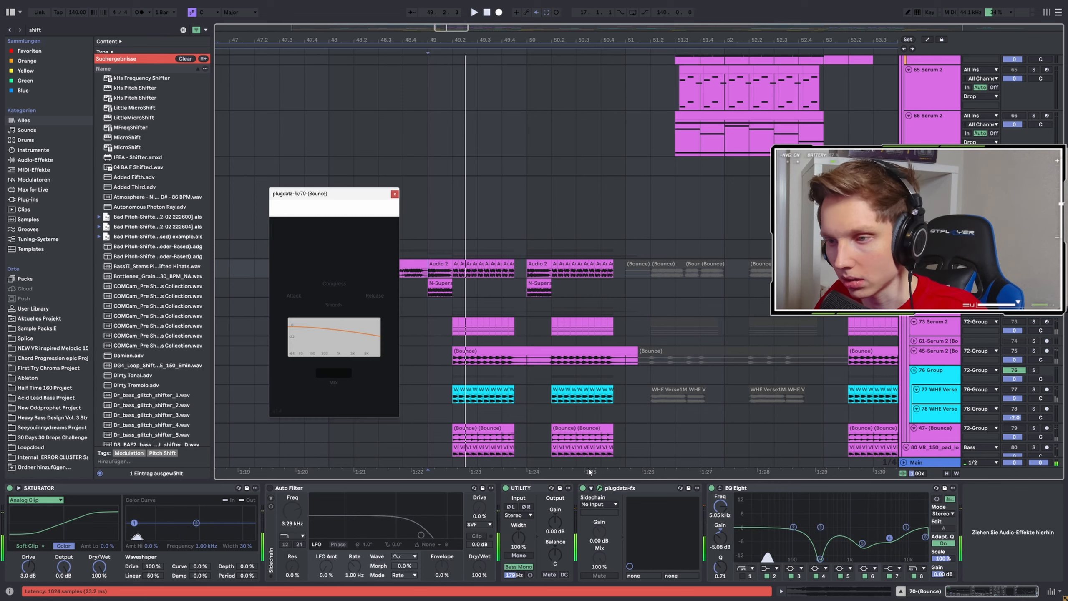
pyautogui.click(393, 194)
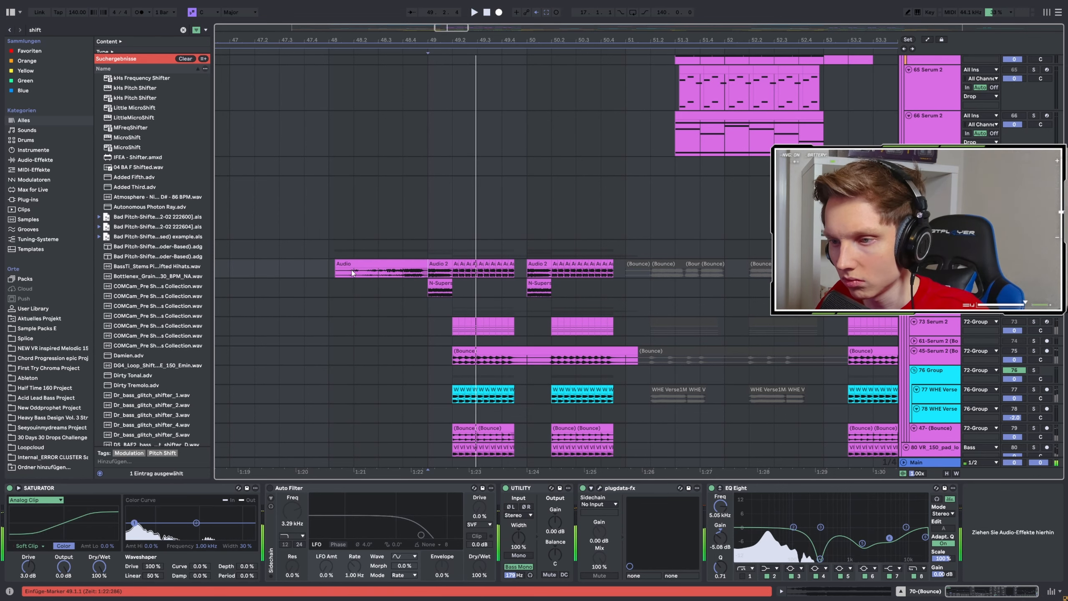
# Play the audio lead-in clip on the 70 (Bounce) track from bar 48 into the drop.
pyautogui.press('space')
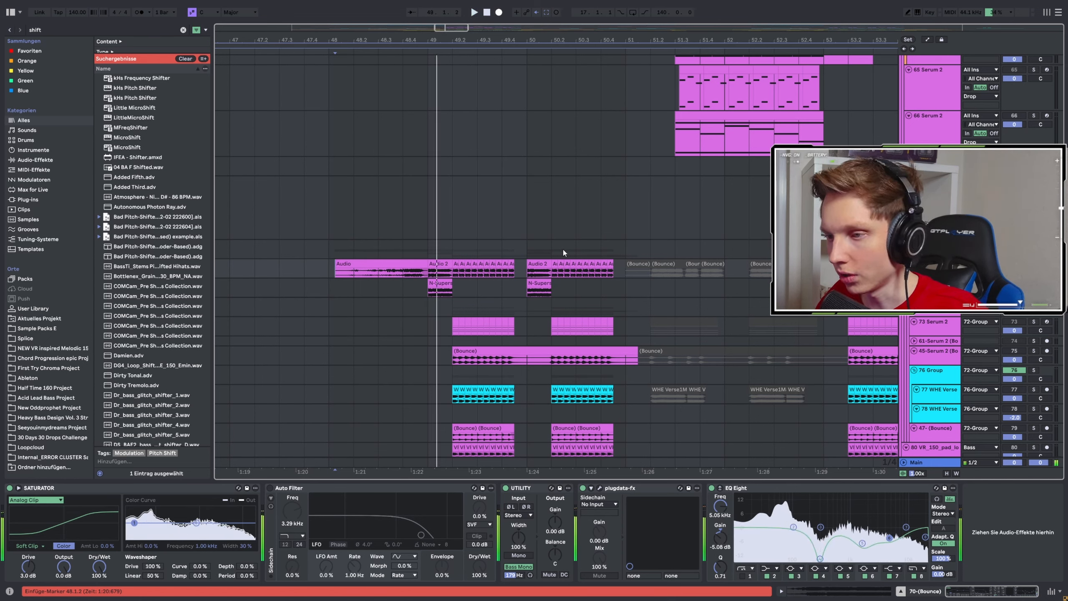
pyautogui.press('space')
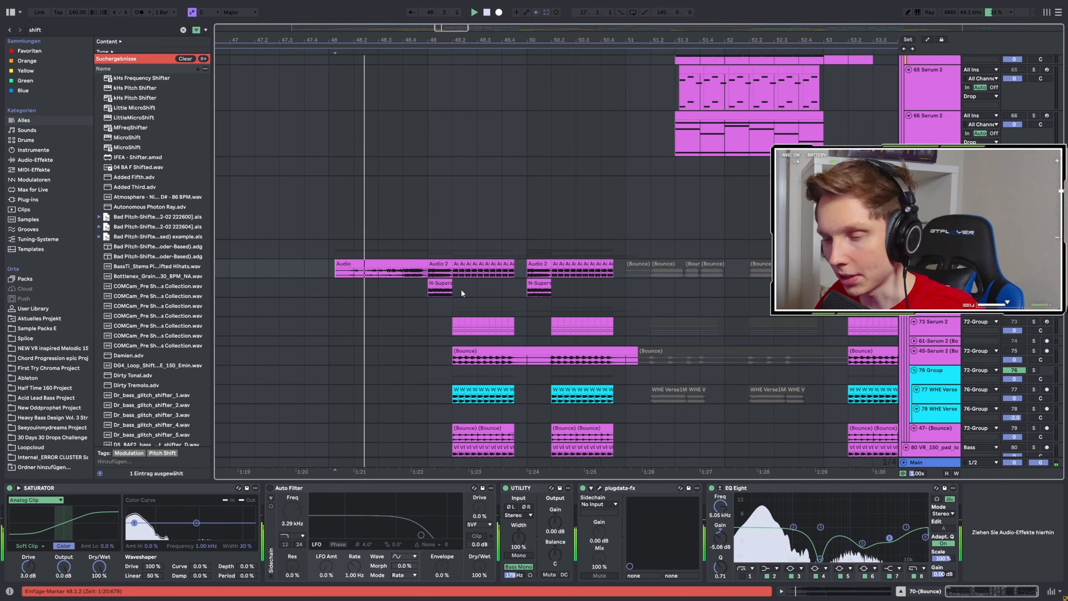
pyautogui.press('space')
pyautogui.press('space')
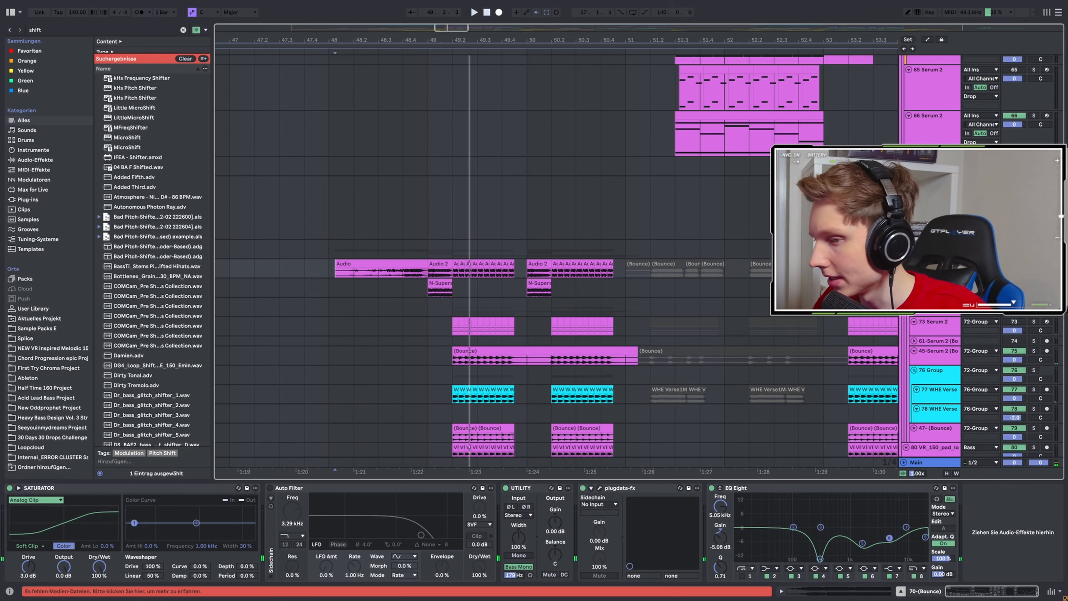
pyautogui.press('space')
pyautogui.scroll(-3, 493, 286)
pyautogui.scroll(3, 444, 236)
pyautogui.press('space')
# Play the 73 Serum 2 track from bar 49.2 and view its SYN Partials patch's oscillators, mixer and effects.
pyautogui.click(466, 236)
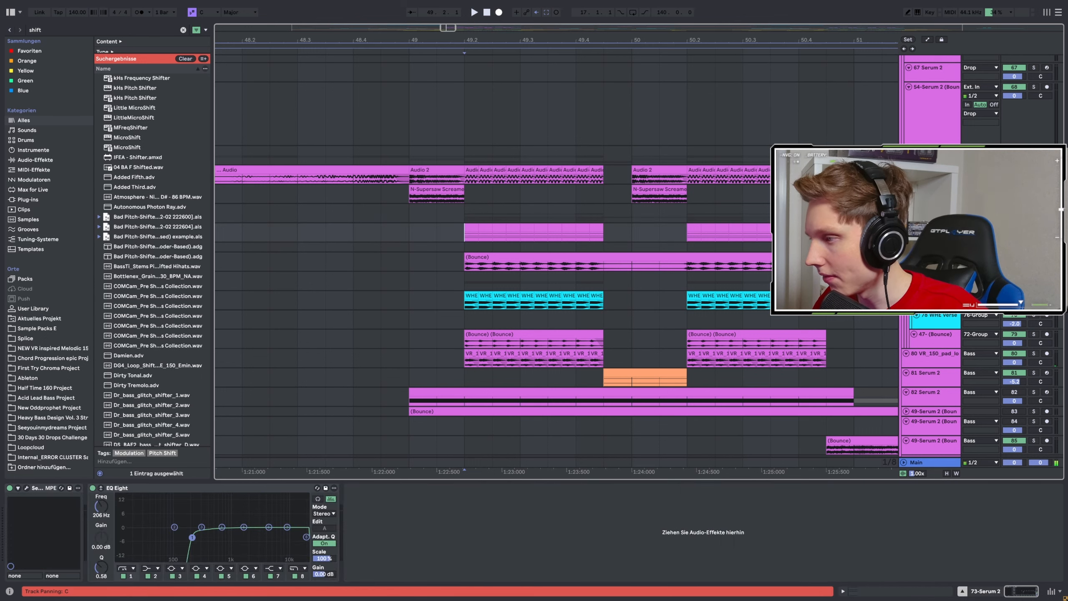
pyautogui.press('space')
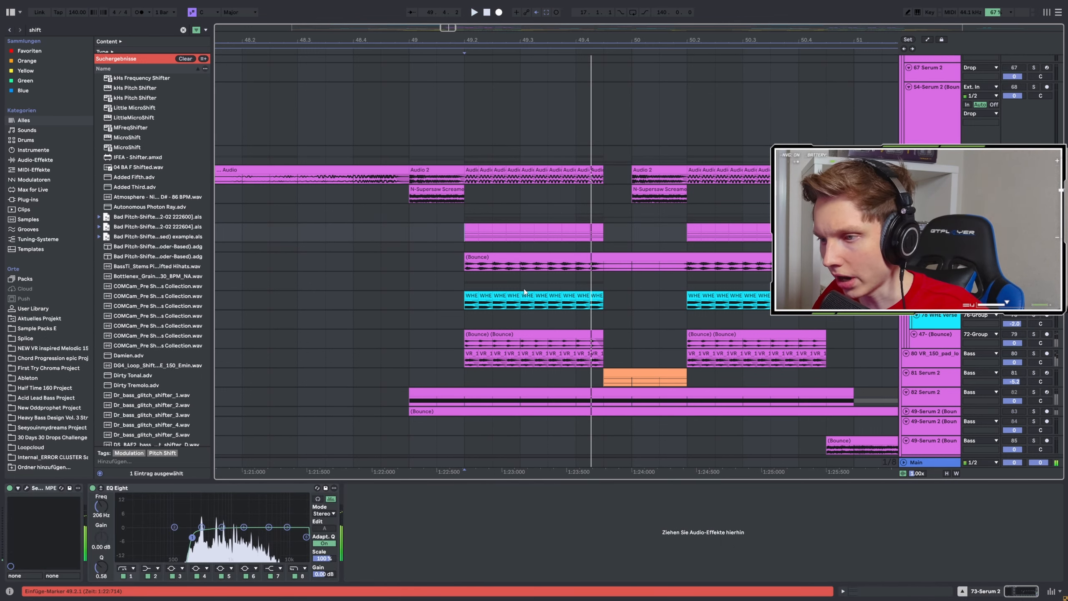
pyautogui.click(26, 488)
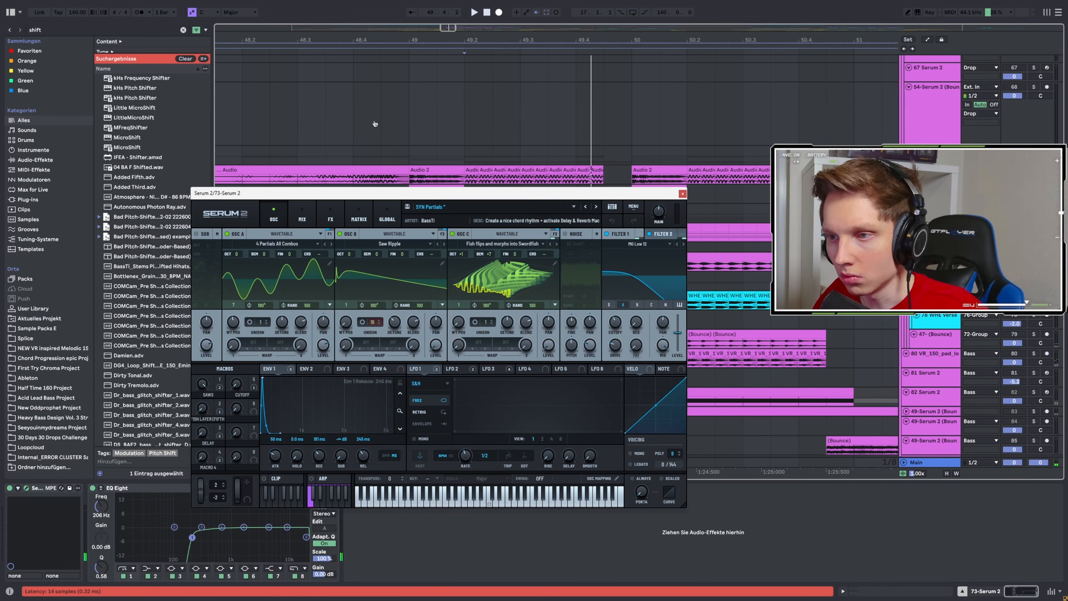
pyautogui.moveTo(411, 155); pyautogui.dragTo(450, 149)
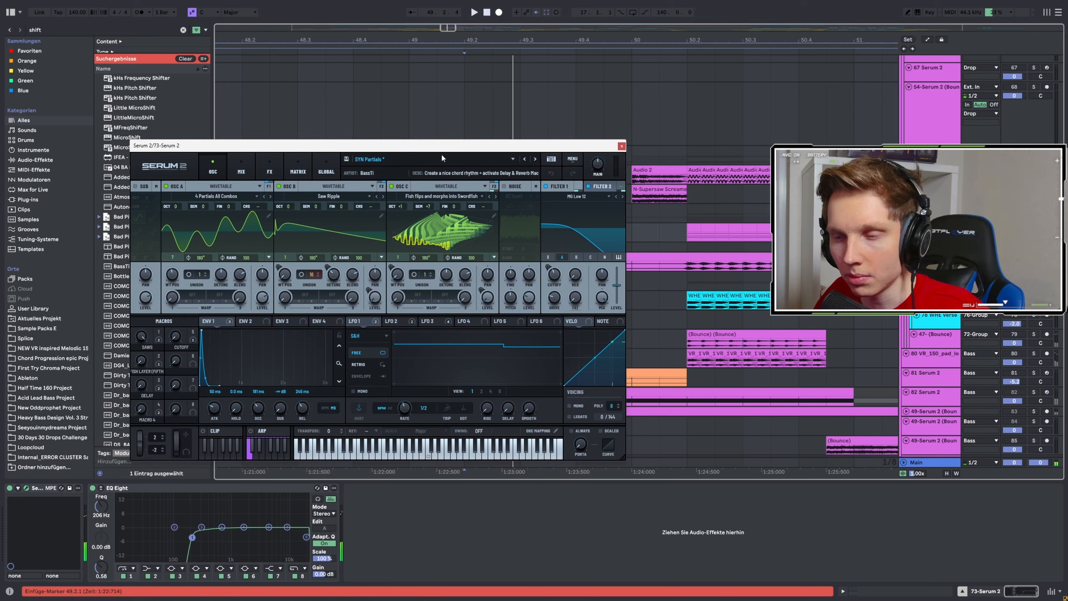
pyautogui.click(242, 164)
pyautogui.click(270, 166)
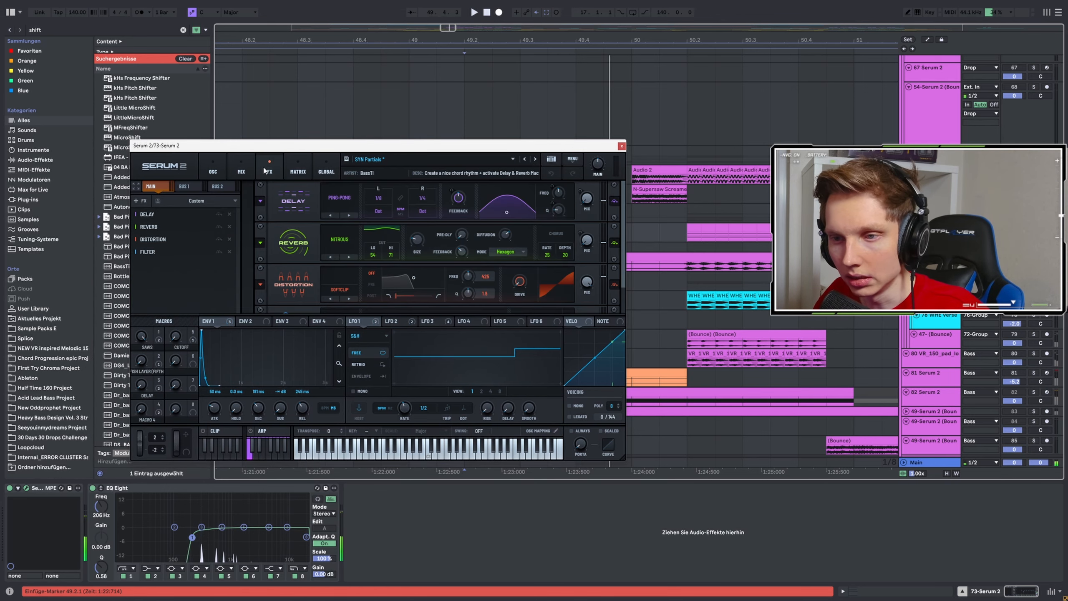
pyautogui.click(622, 147)
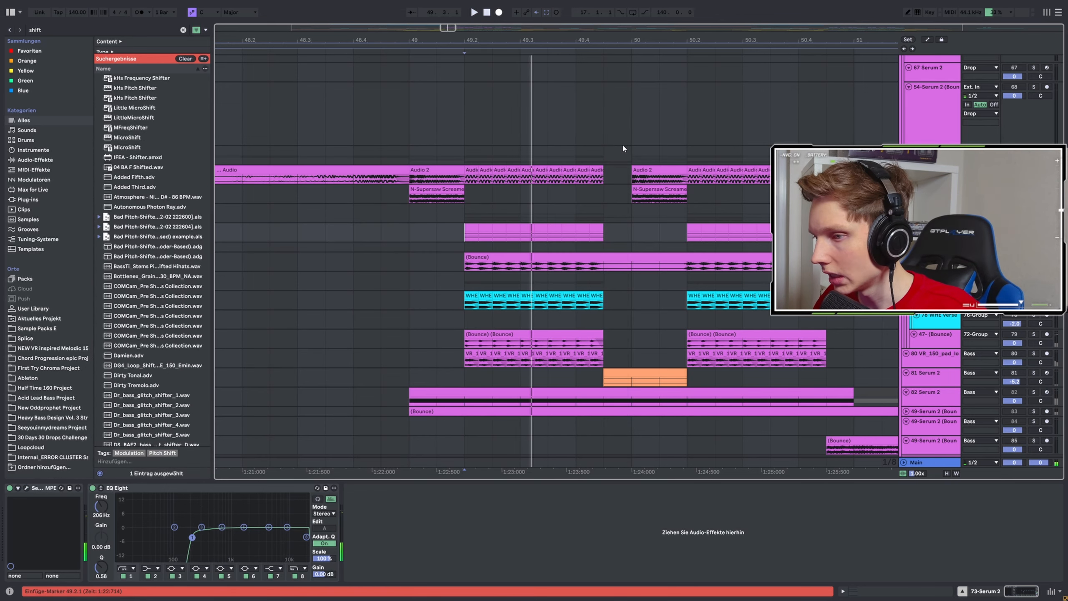
# Play the 45-Serum 2 (Bounce) clip in the 72 Group from bar 49.2 and show the 69 Group's effect chain.
pyautogui.click(464, 263)
pyautogui.press('space')
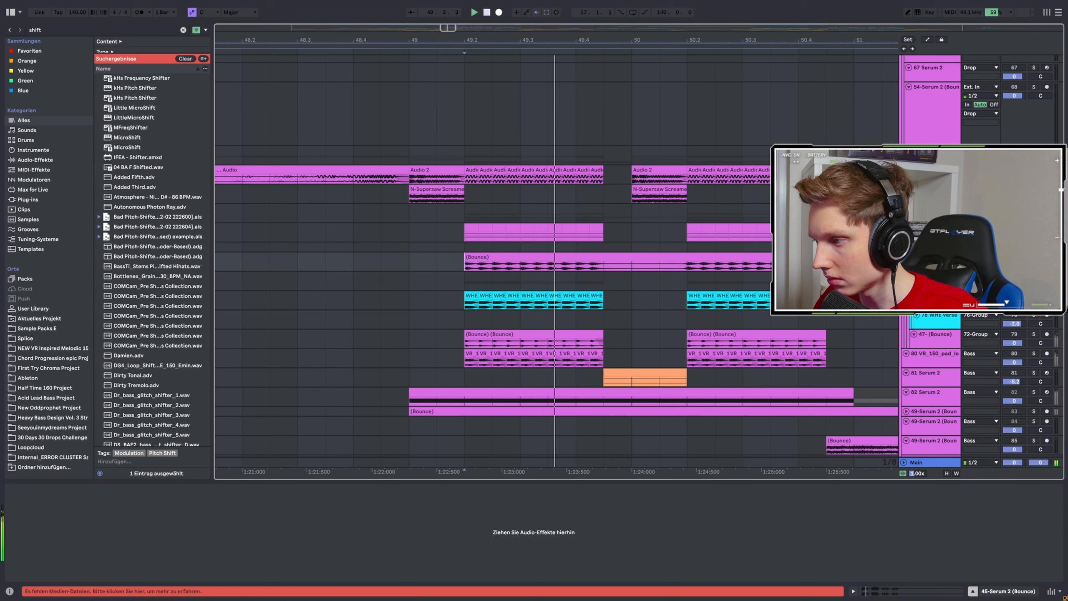
pyautogui.click(534, 533)
pyautogui.click(932, 151)
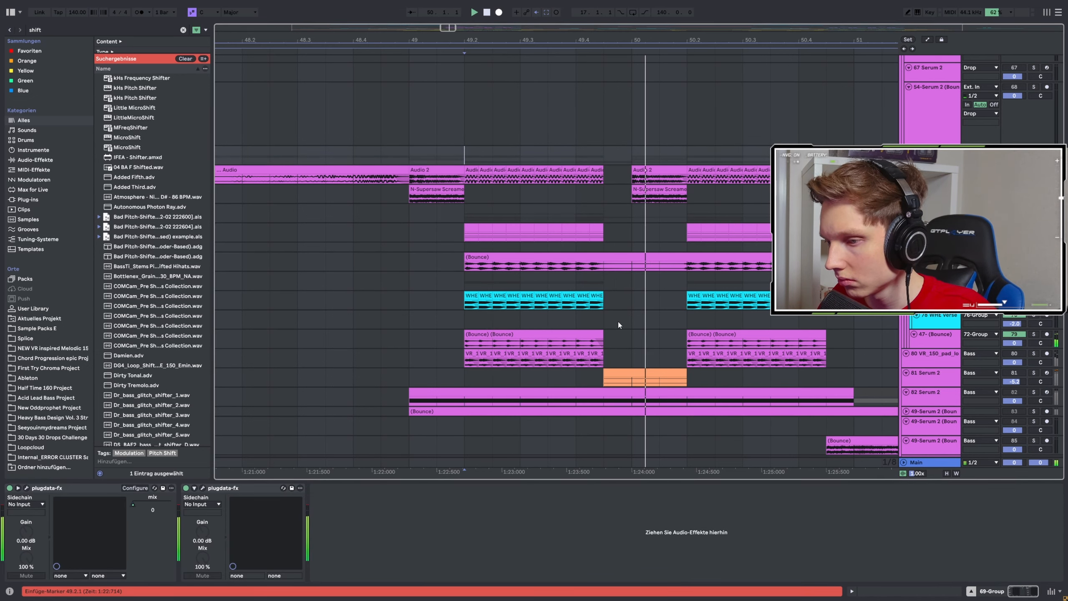
# Look over the 80 VR_150 pad loop track's effect chain and the neighbouring 47- (Bounce) clips.
pyautogui.scroll(-4, 743, 305)
pyautogui.click(518, 271)
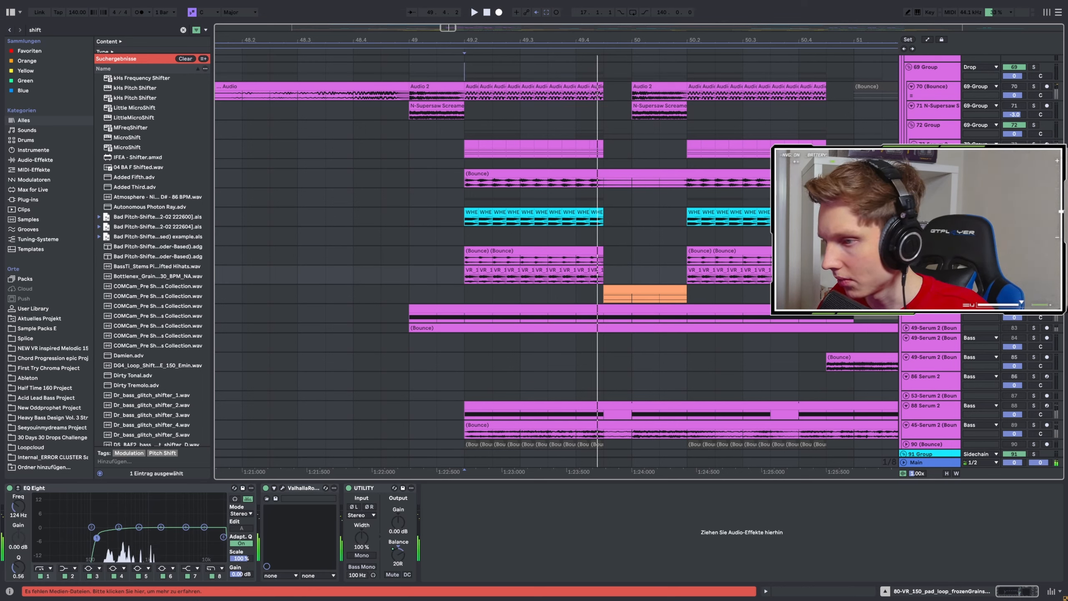
pyautogui.click(488, 267)
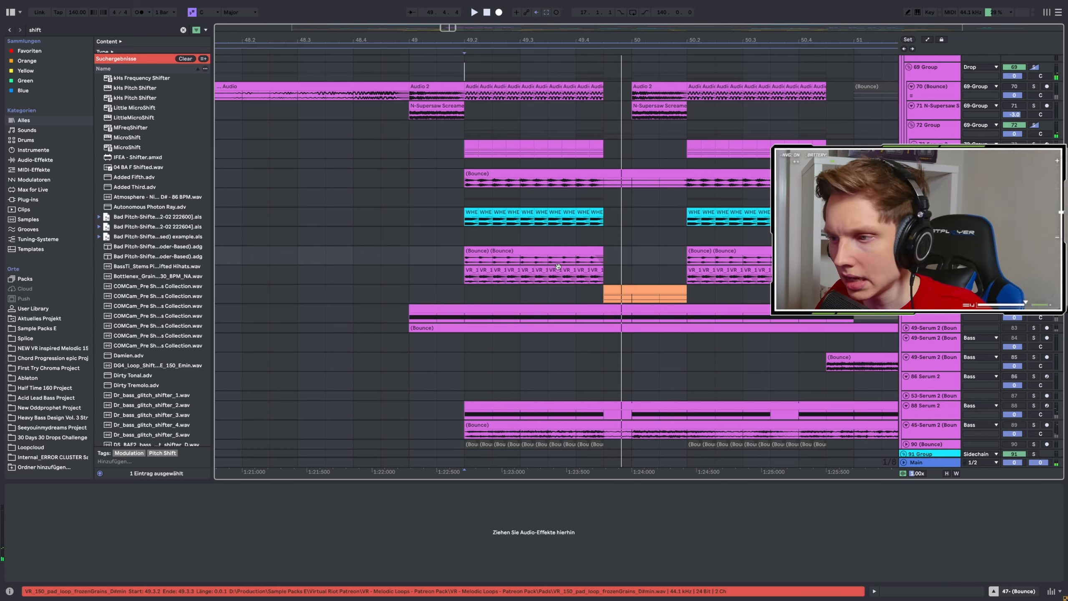
# Audition the 45-Serum 2 (Bounce) bass track soloed from bar 49.2.
pyautogui.scroll(-5, 524, 263)
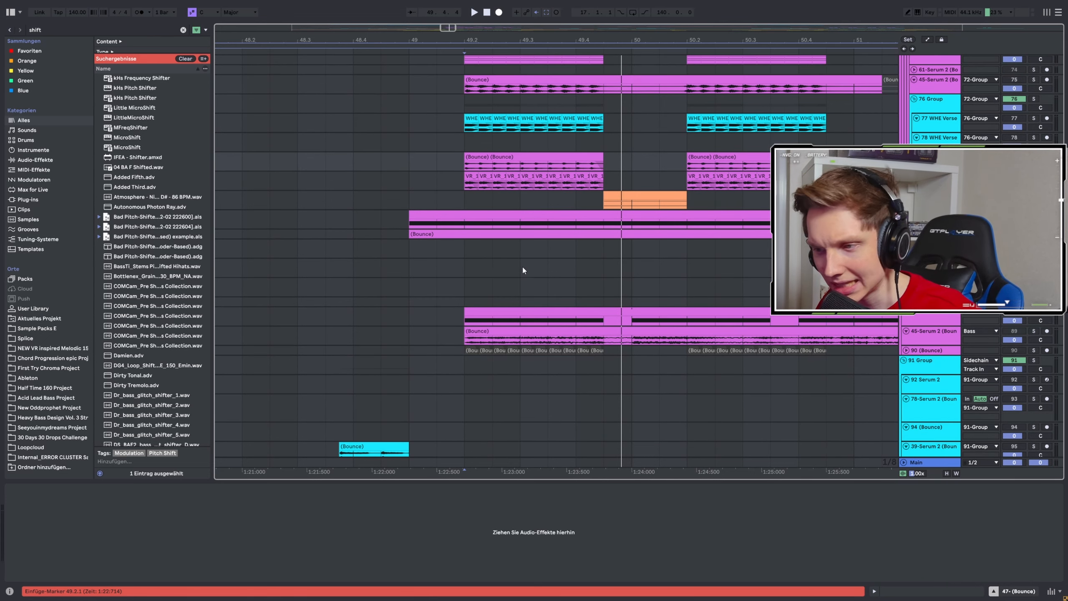
pyautogui.press('space')
pyautogui.scroll(-5, 509, 288)
pyautogui.press('space')
pyautogui.click(494, 343)
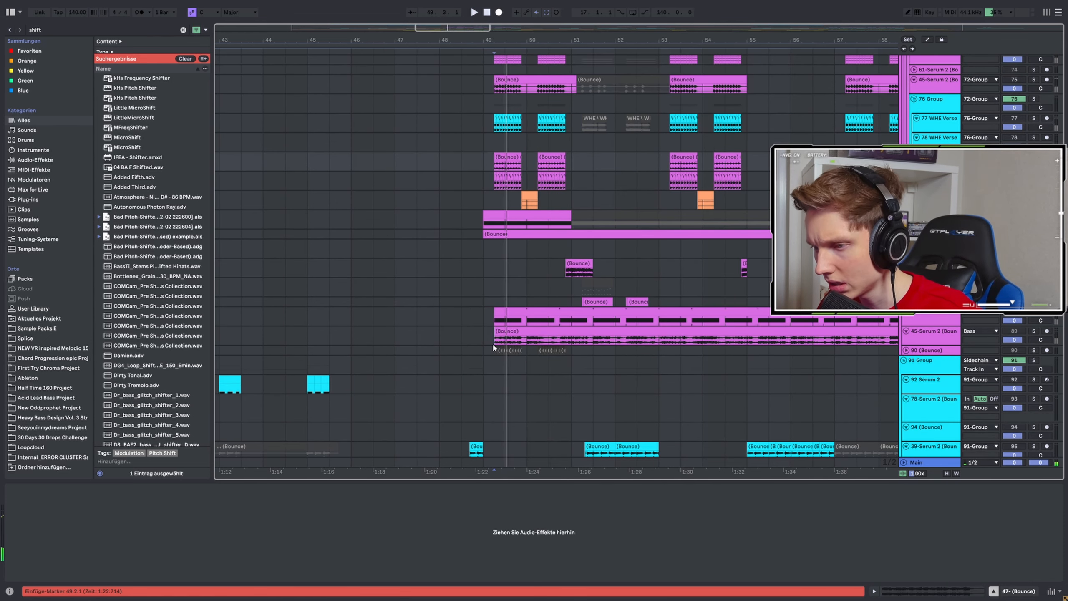
pyautogui.click(1034, 312)
pyautogui.click(1033, 331)
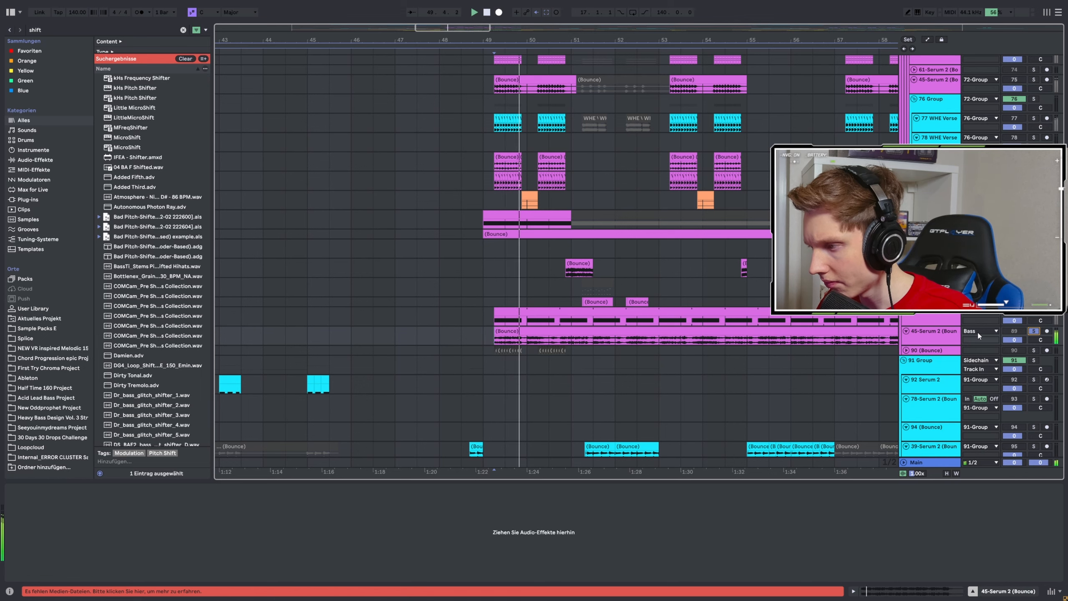
pyautogui.doubleClick(928, 338)
pyautogui.press('space')
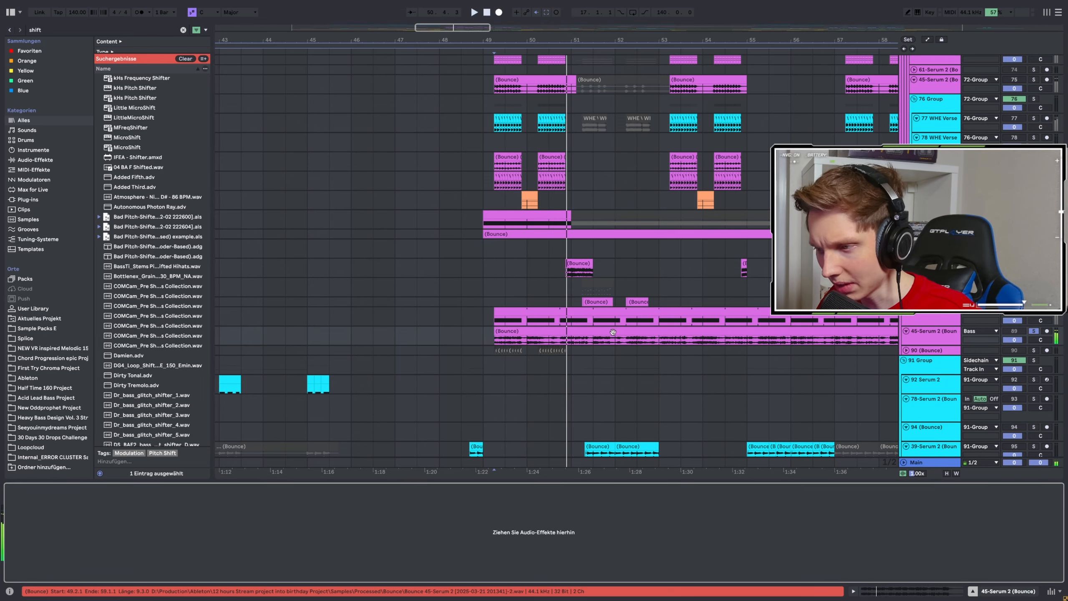
# Audition the 88 Serum 2 track soloed from bar 49.2 and view its Glitch Generator patch.
pyautogui.press('space')
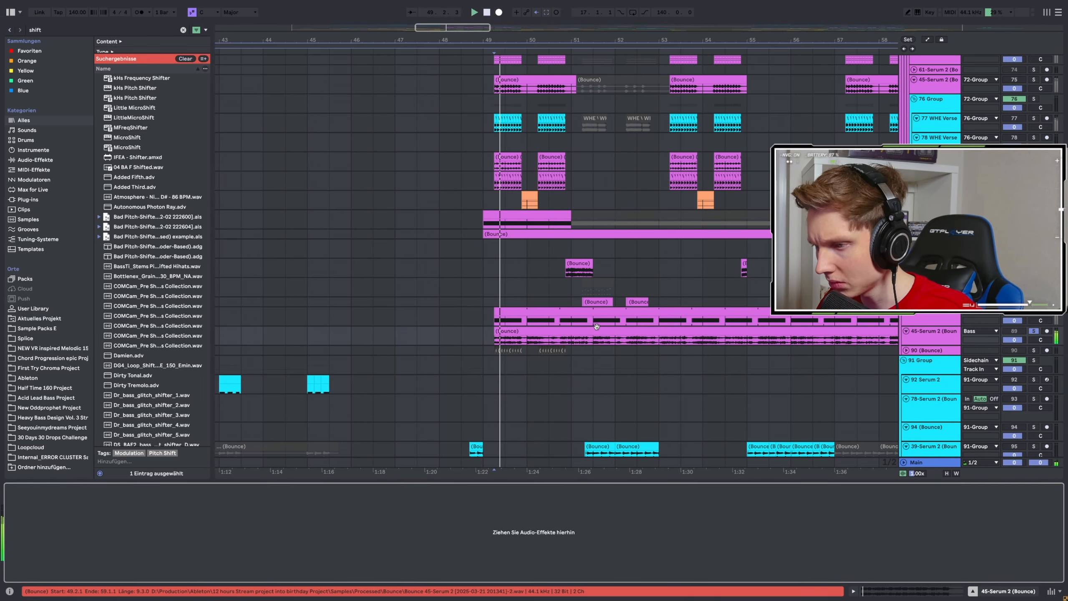
pyautogui.click(1035, 313)
pyautogui.click(27, 488)
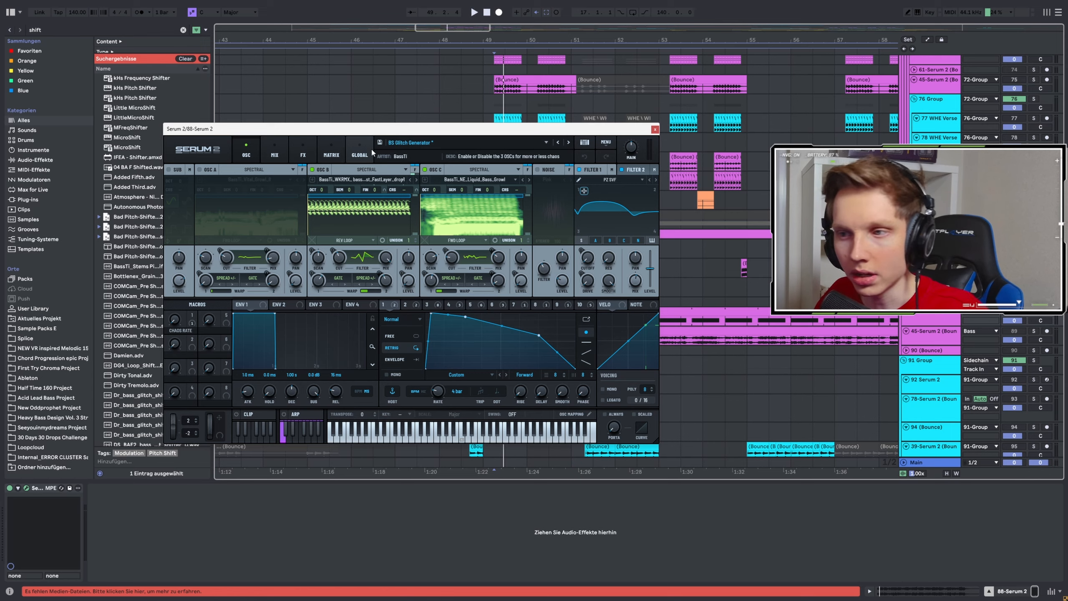
pyautogui.press('space')
pyautogui.click(655, 130)
# Look over the drop's bass clips and play the 80 VR_150 pad loop track from bar 49.2.
pyautogui.scroll(-4, 510, 271)
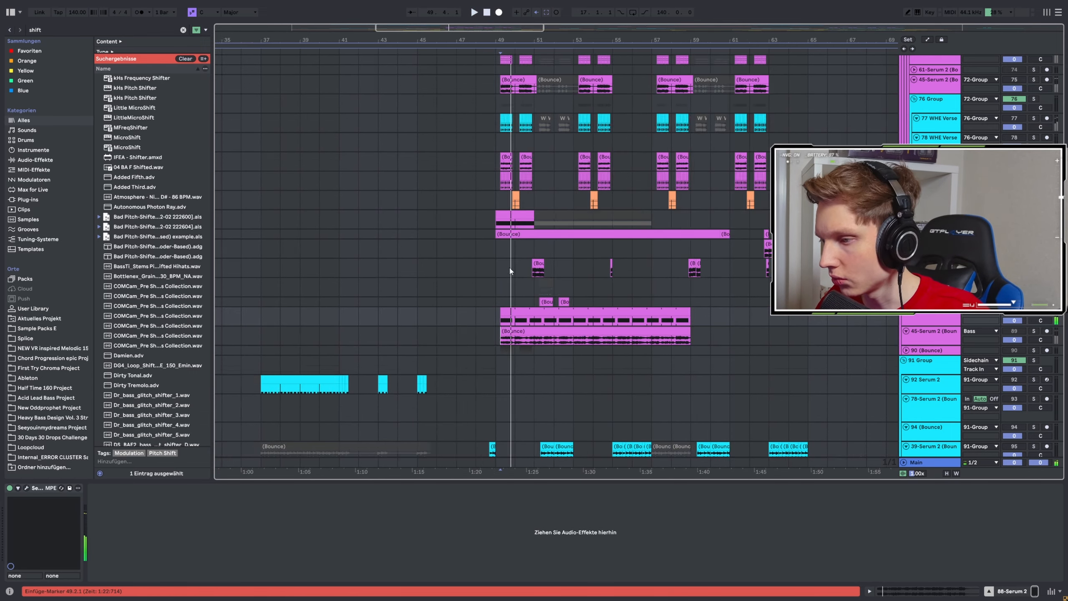
pyautogui.scroll(-2, 511, 271)
pyautogui.scroll(4, 558, 346)
pyautogui.scroll(-2, 522, 346)
pyautogui.scroll(2, 416, 319)
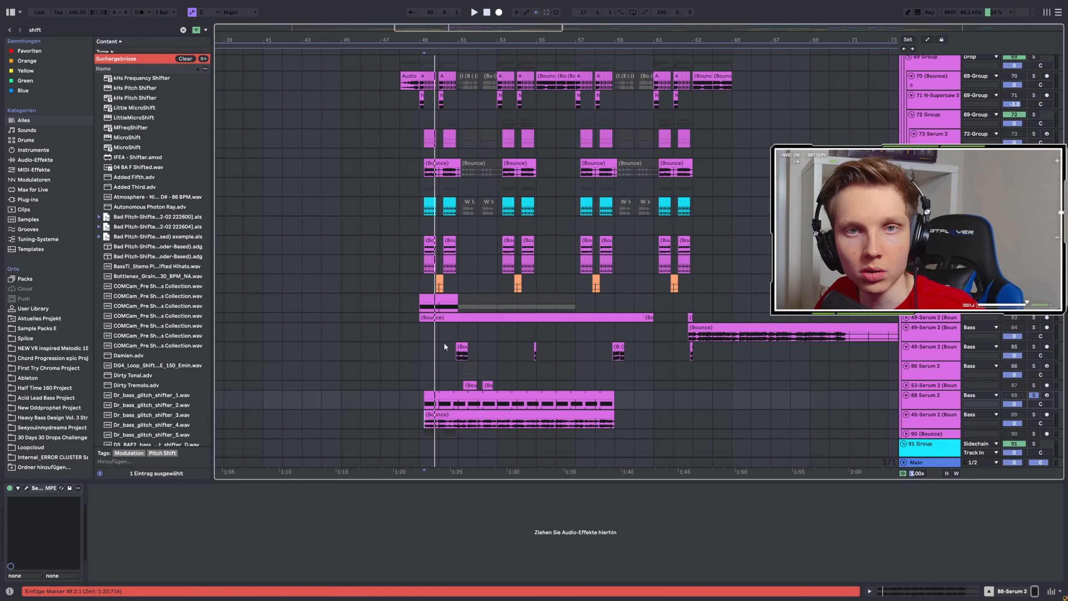
pyautogui.scroll(5, 446, 258)
pyautogui.click(396, 268)
pyautogui.press('space')
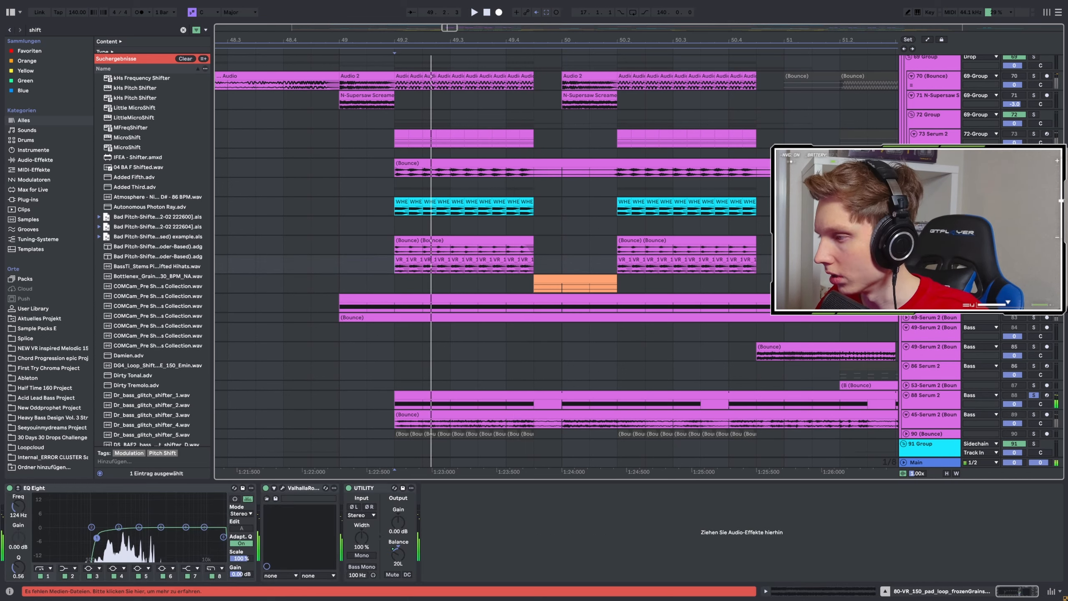
pyautogui.press('s')
pyautogui.press('space')
pyautogui.press('space')
# Solo the 47- (Bounce) track and play it from bar 49.2.
pyautogui.press('space')
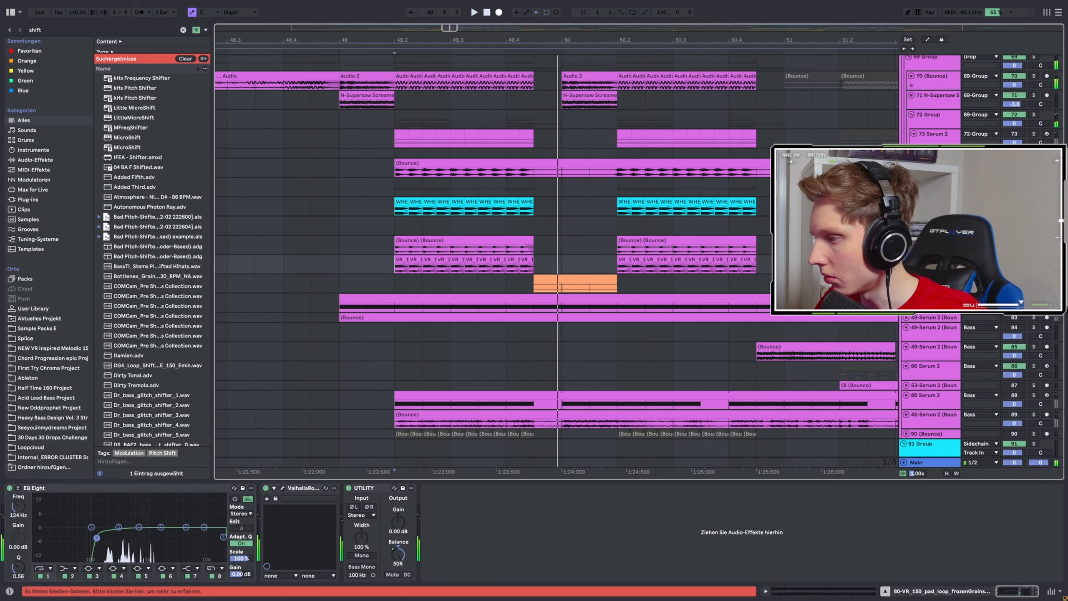
pyautogui.click(1034, 240)
pyautogui.press('space')
pyautogui.scroll(-3, 514, 249)
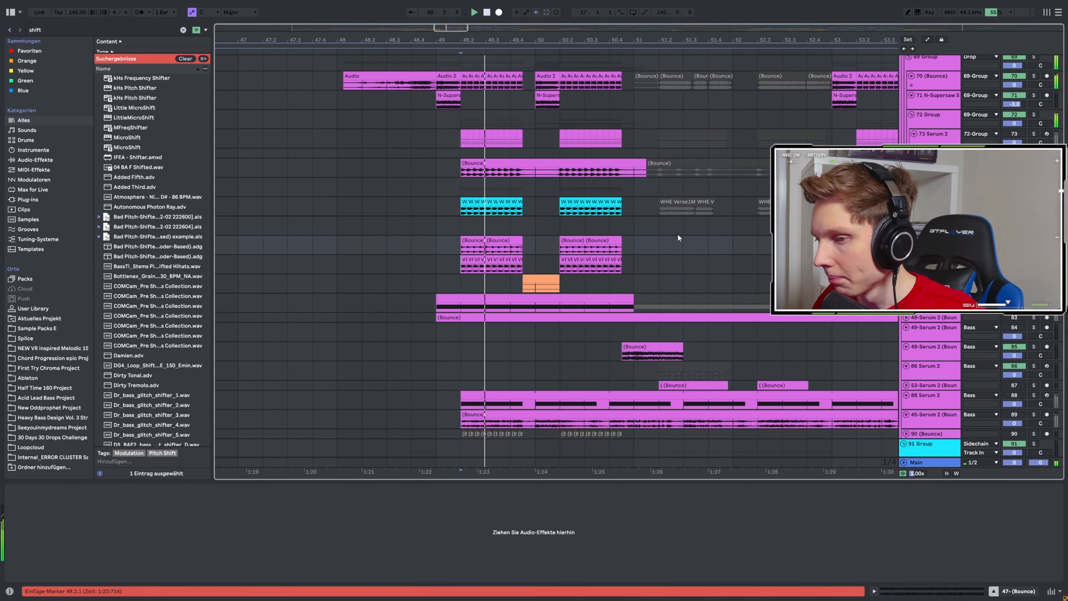
pyautogui.scroll(3, 529, 222)
pyautogui.press('space')
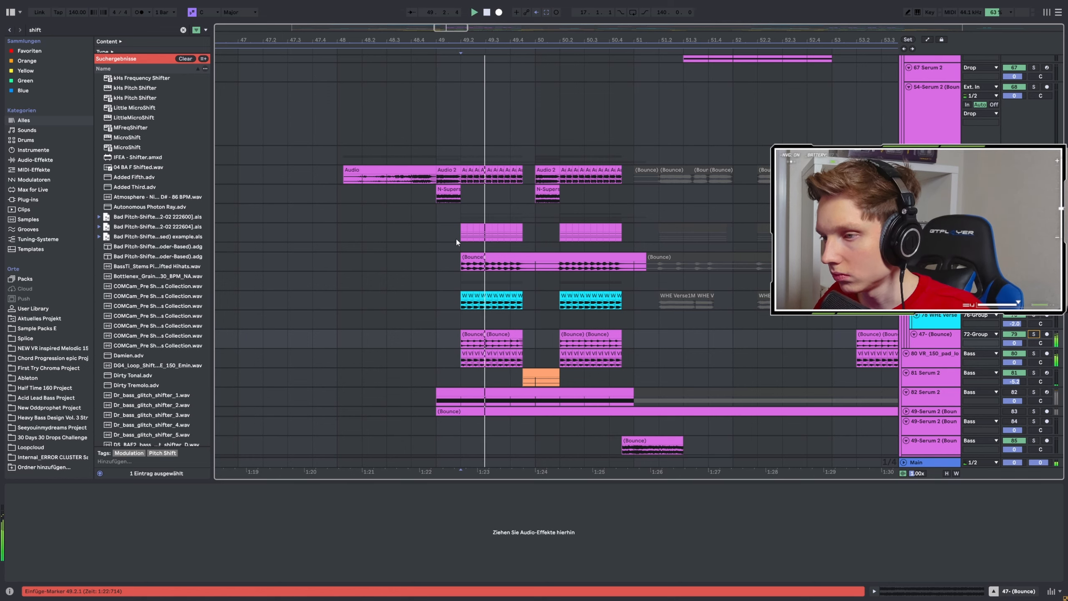
# Audition the 81 Serum 2 track soloed from its clip before bar 50 and view its SYN Playful ARP patch.
pyautogui.scroll(-4, 382, 231)
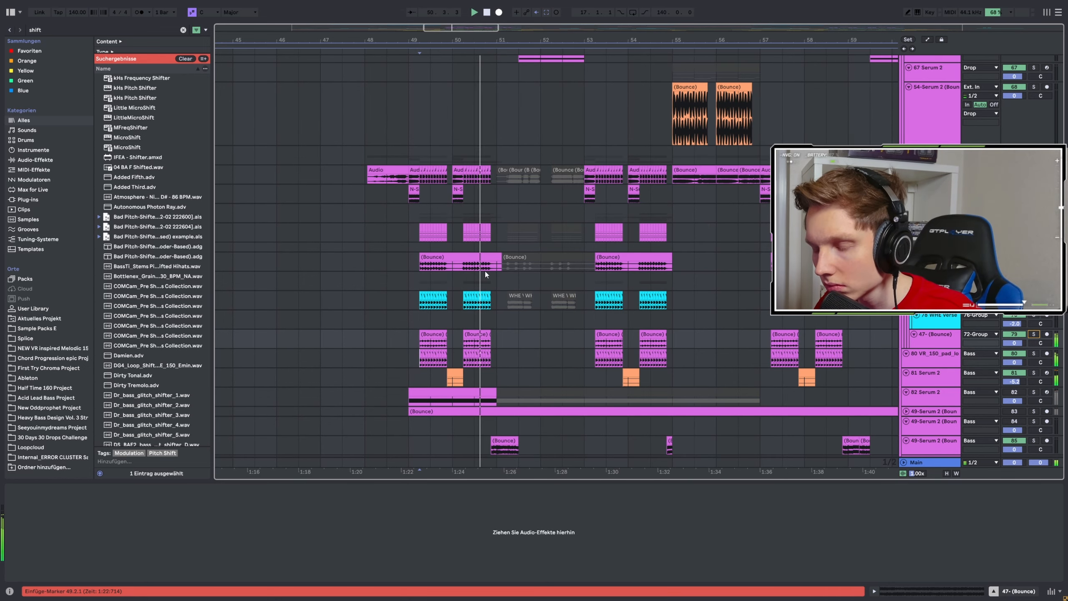
pyautogui.scroll(4, 486, 274)
pyautogui.click(399, 387)
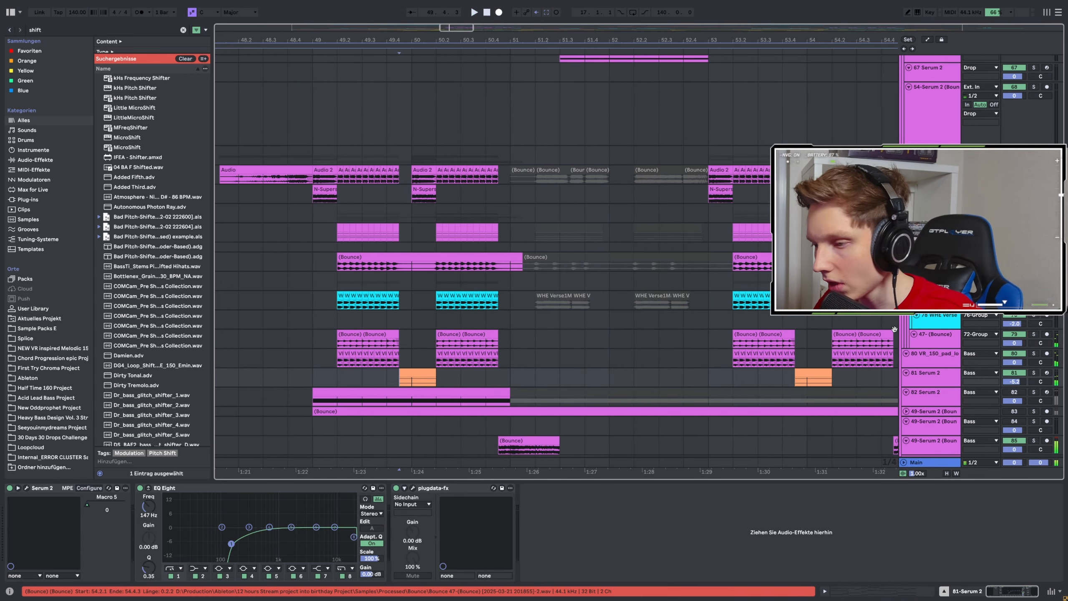
pyautogui.click(1034, 372)
pyautogui.click(27, 488)
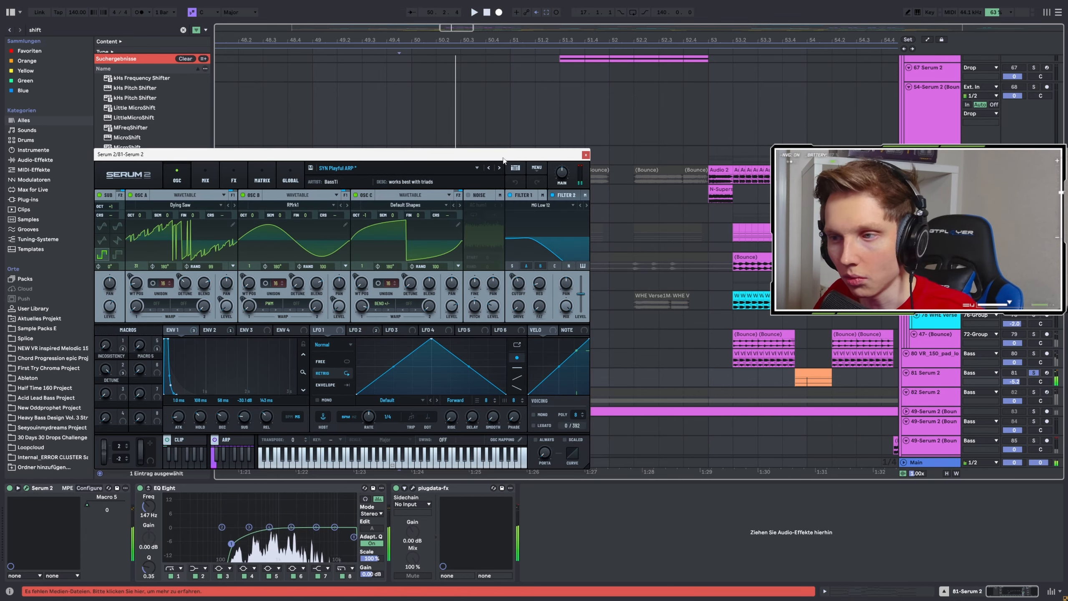
pyautogui.click(585, 155)
# Audition the 106 Serum 2 track soloed from bar 49.4 and view its Serum 2 oscillator settings.
pyautogui.scroll(-5, 537, 214)
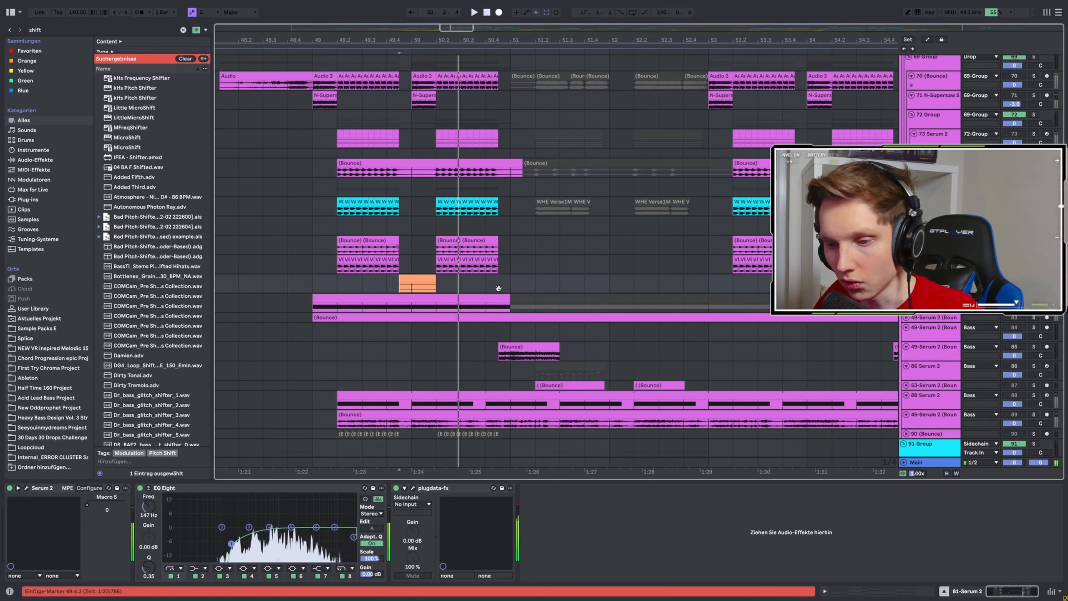
pyautogui.scroll(-5, 446, 212)
pyautogui.scroll(-8, 447, 213)
pyautogui.click(390, 138)
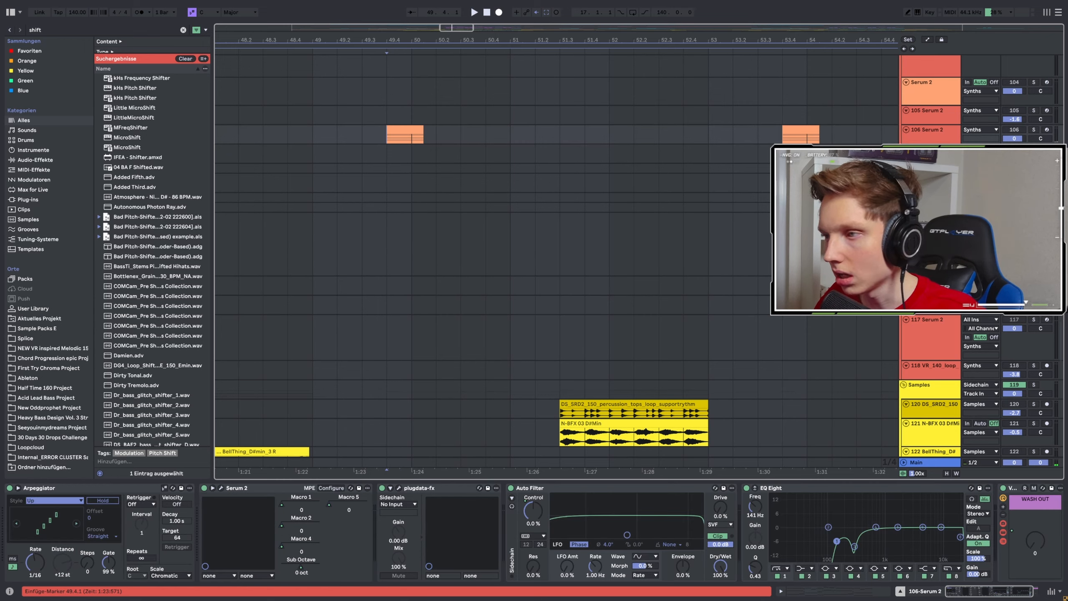
pyautogui.click(1034, 131)
pyautogui.press('space')
pyautogui.scroll(1, 667, 277)
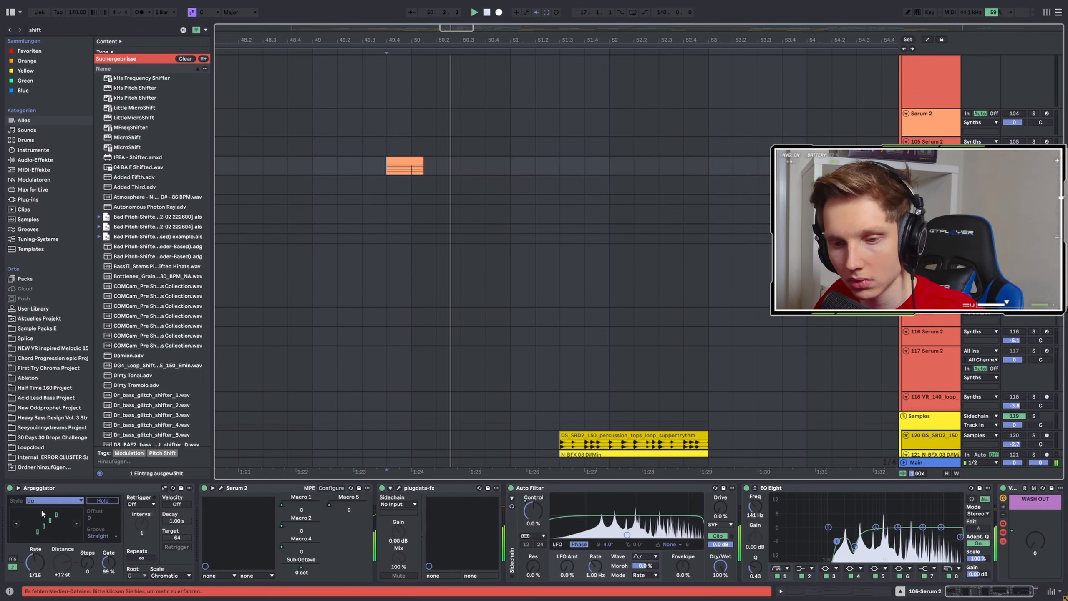
pyautogui.press('space')
pyautogui.click(221, 487)
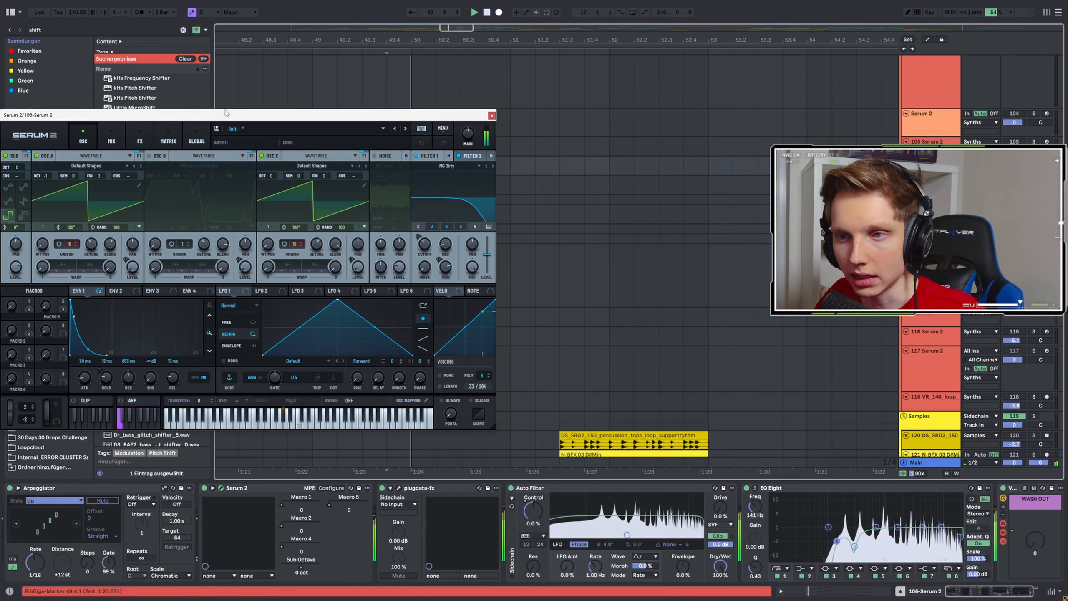
pyautogui.moveTo(222, 112); pyautogui.dragTo(335, 118)
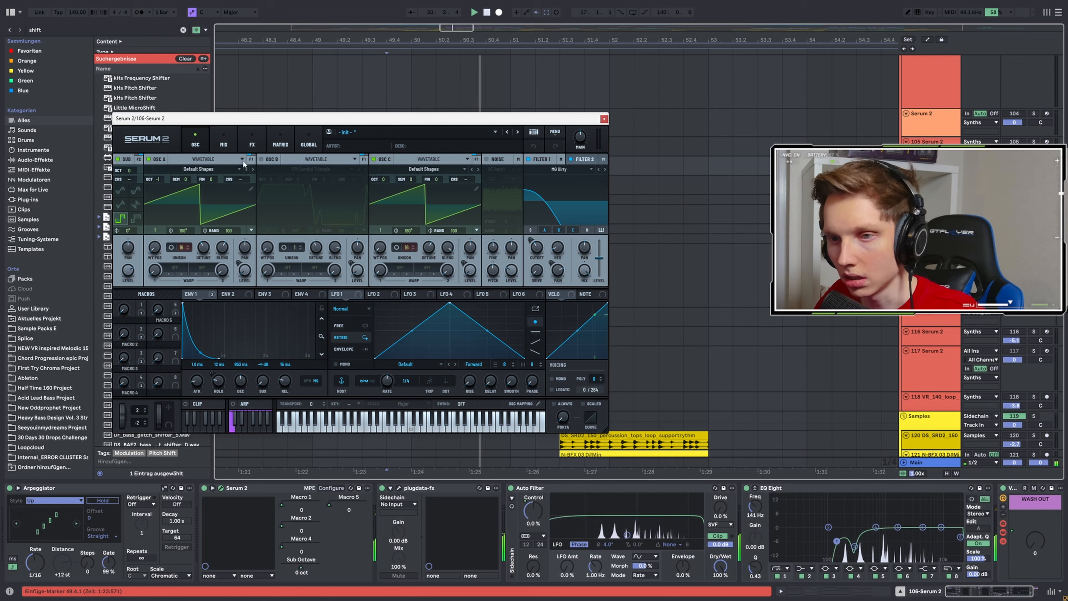
pyautogui.click(603, 118)
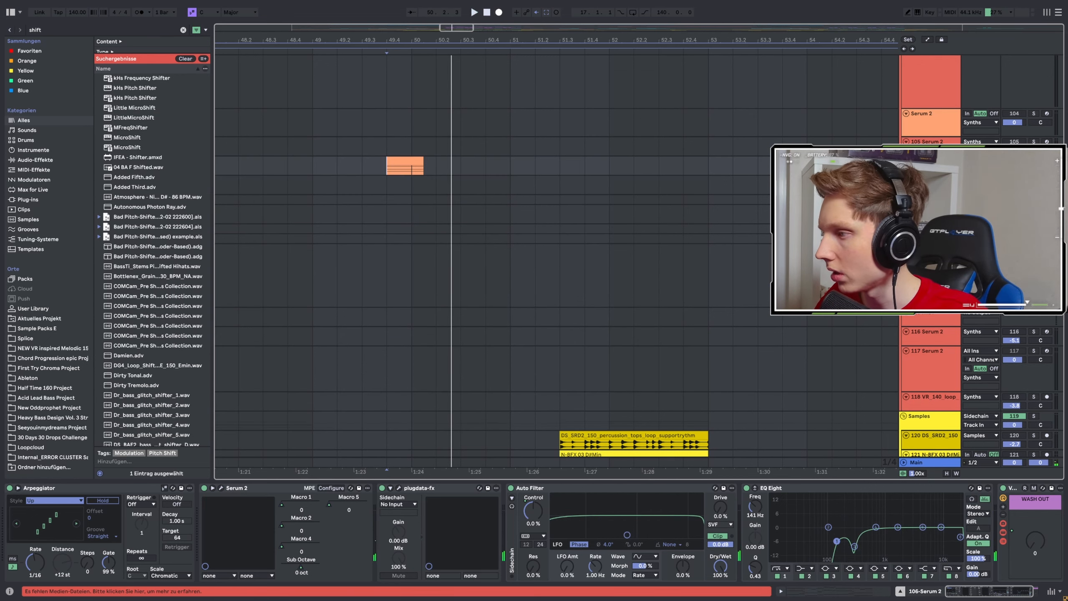
# Unsolo the 106 Serum 2 track and play the full mix from bar 49.4.
pyautogui.click(1034, 161)
pyautogui.press('space')
pyautogui.scroll(3, 609, 172)
pyautogui.scroll(-3, 457, 170)
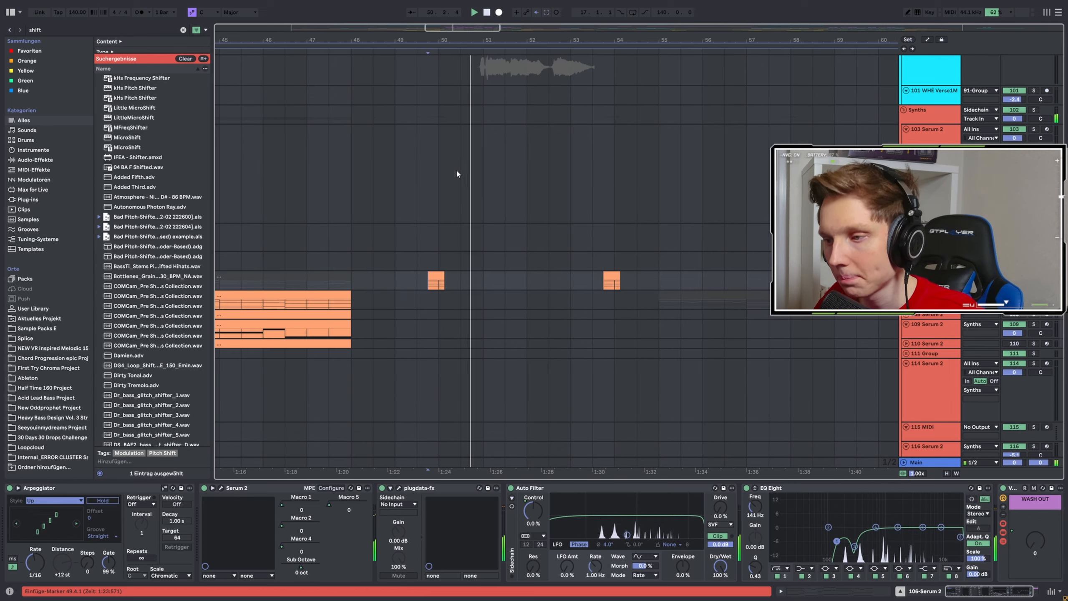
pyautogui.scroll(-10, 502, 171)
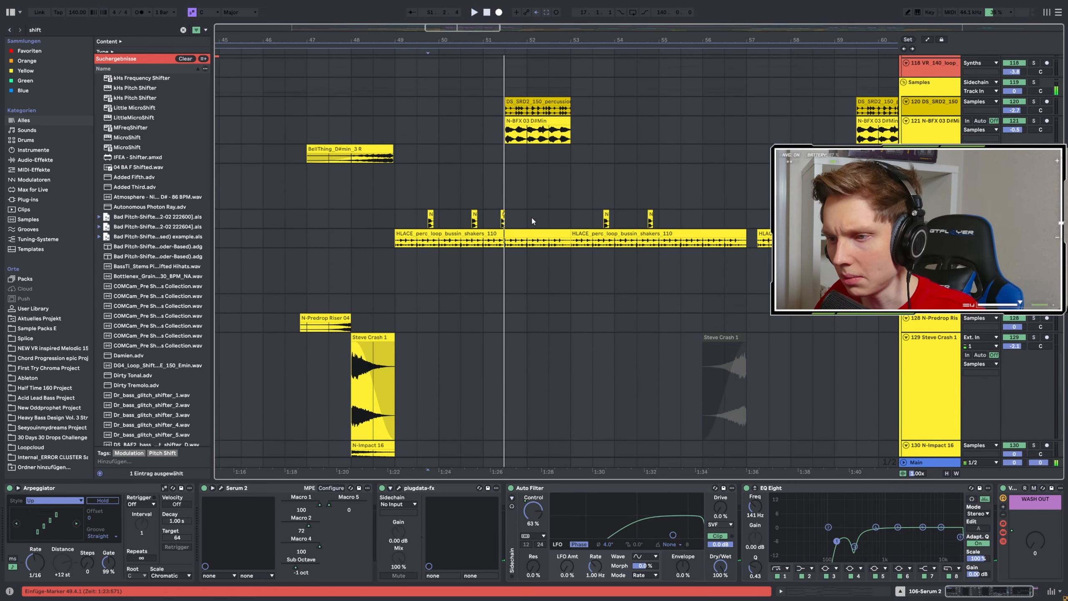
pyautogui.scroll(15, 530, 208)
pyautogui.press('space')
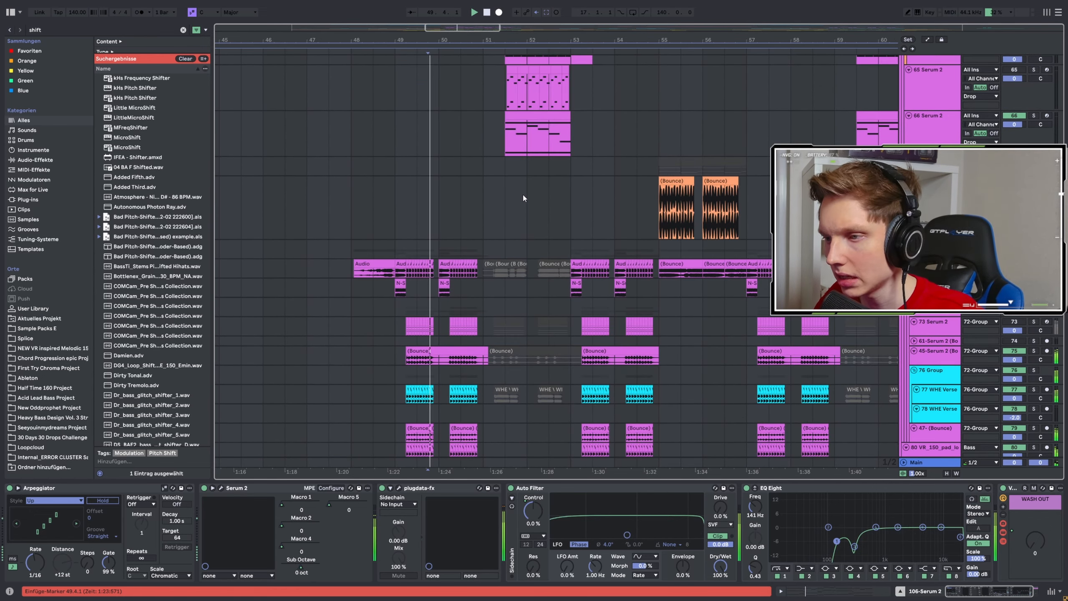
# Follow the drop's playback across its lead, vocal and bass clips up to the section at bar 55.
pyautogui.scroll(5, 511, 188)
pyautogui.scroll(-3, 433, 192)
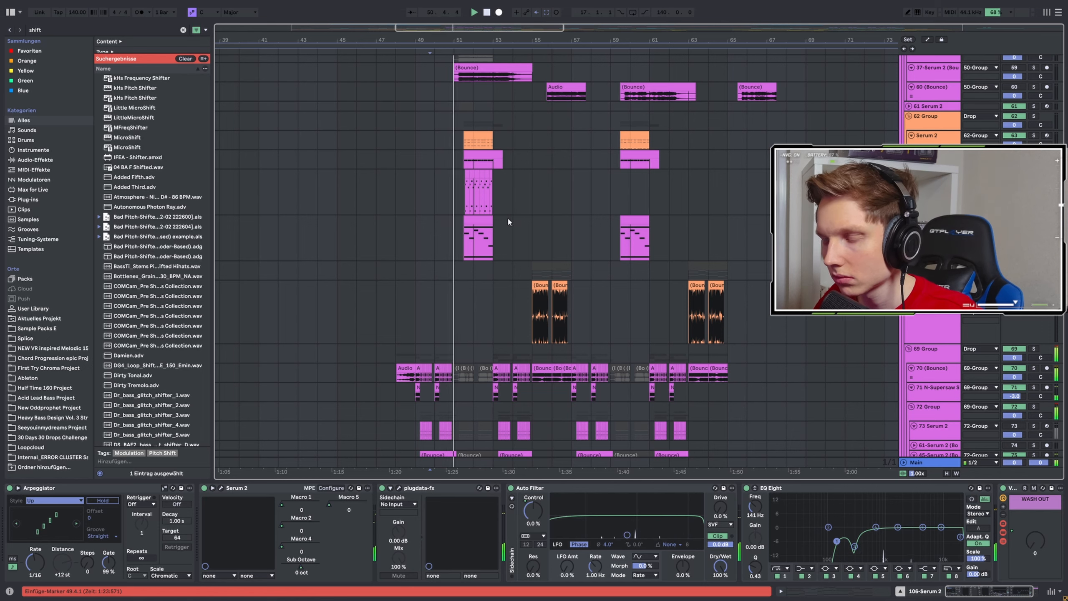
pyautogui.scroll(3, 514, 221)
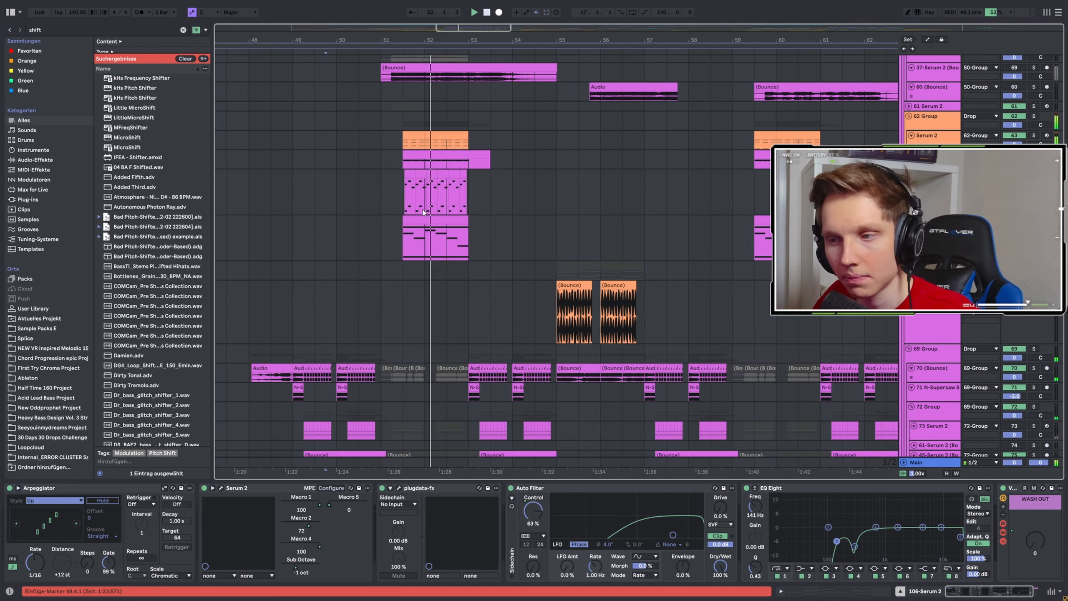
pyautogui.scroll(-5, 612, 222)
pyautogui.scroll(-4, 567, 217)
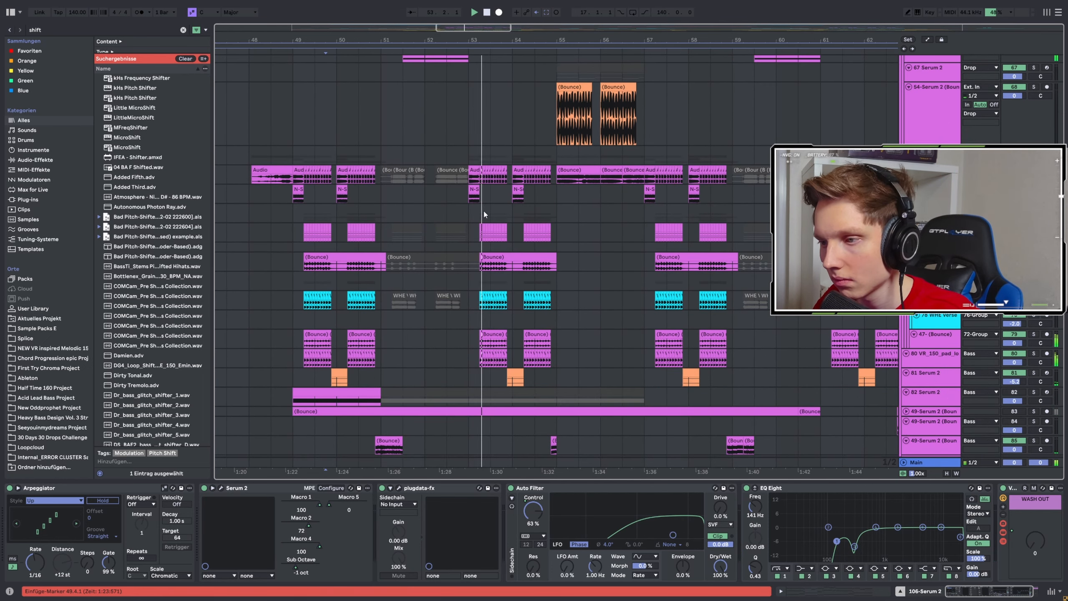
pyautogui.scroll(-3, 574, 228)
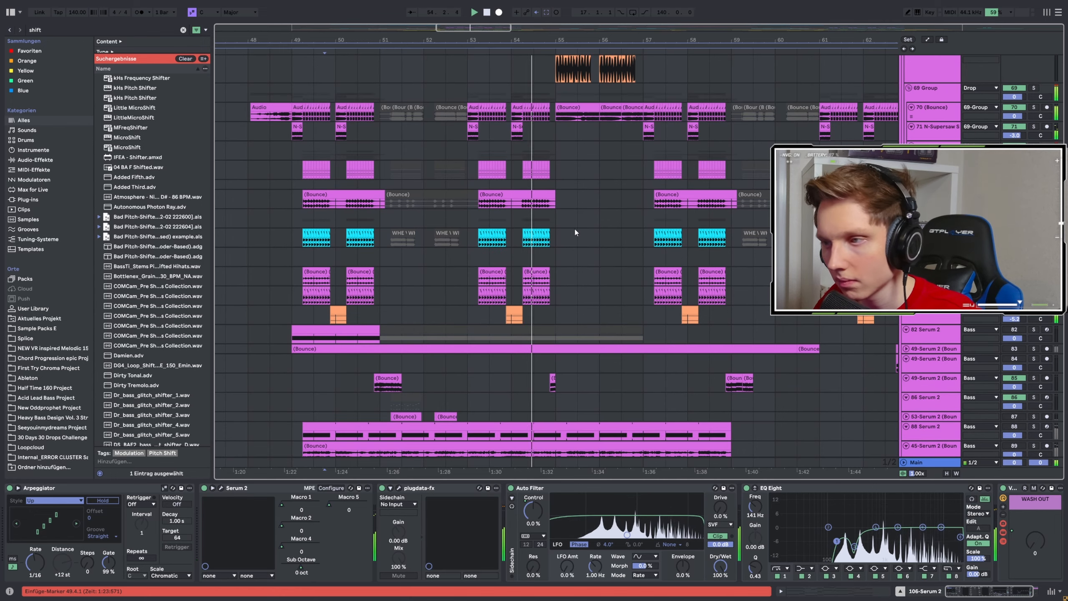
pyautogui.scroll(4, 674, 246)
pyautogui.scroll(3, 613, 223)
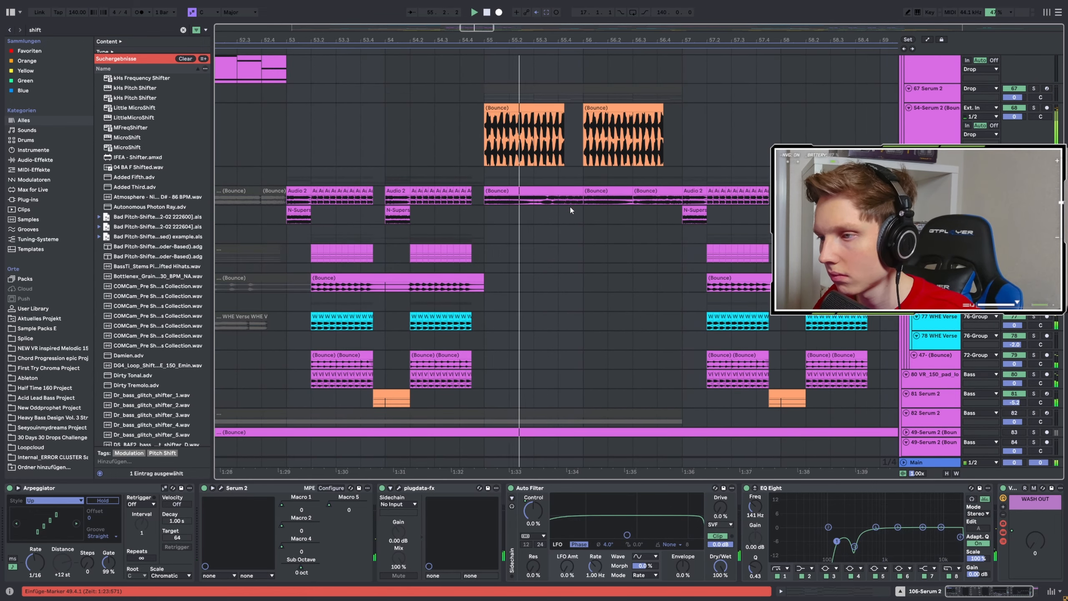
# Audition the 70 (Bounce) track soloed from bar 55.1.
pyautogui.click(484, 199)
pyautogui.press('space')
pyautogui.press('space')
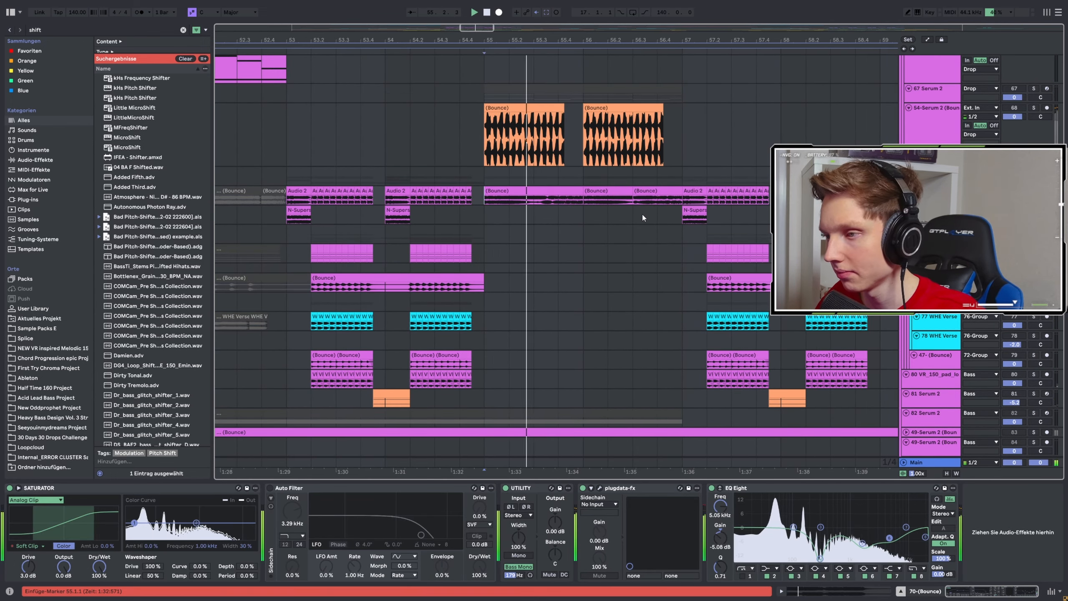
pyautogui.scroll(3, 571, 223)
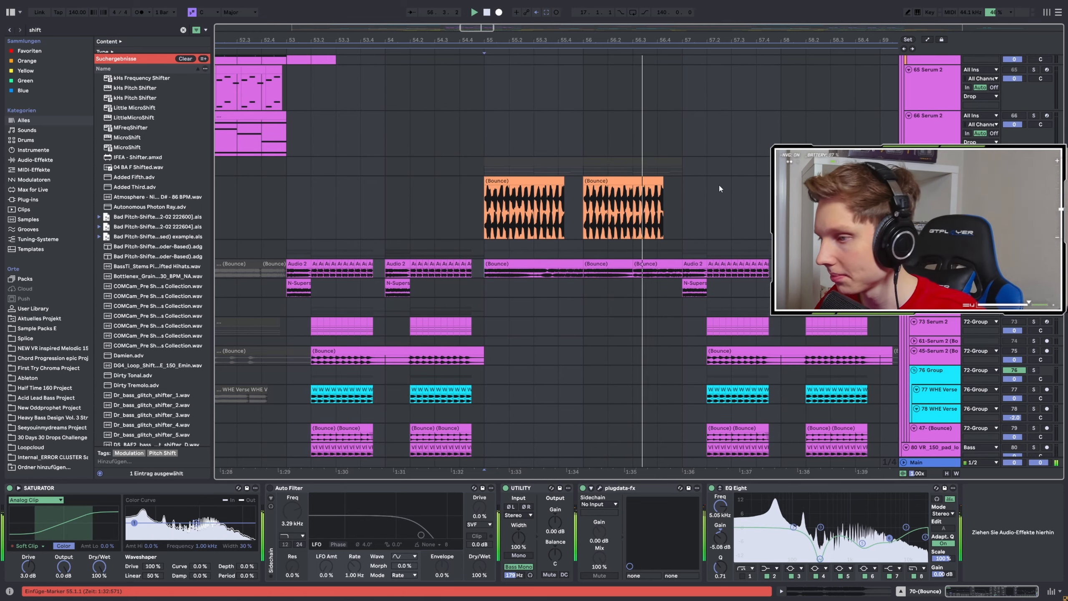
# Audition the 54-Serum 2 (Bounce) track soloed from bar 55.1.
pyautogui.click(484, 222)
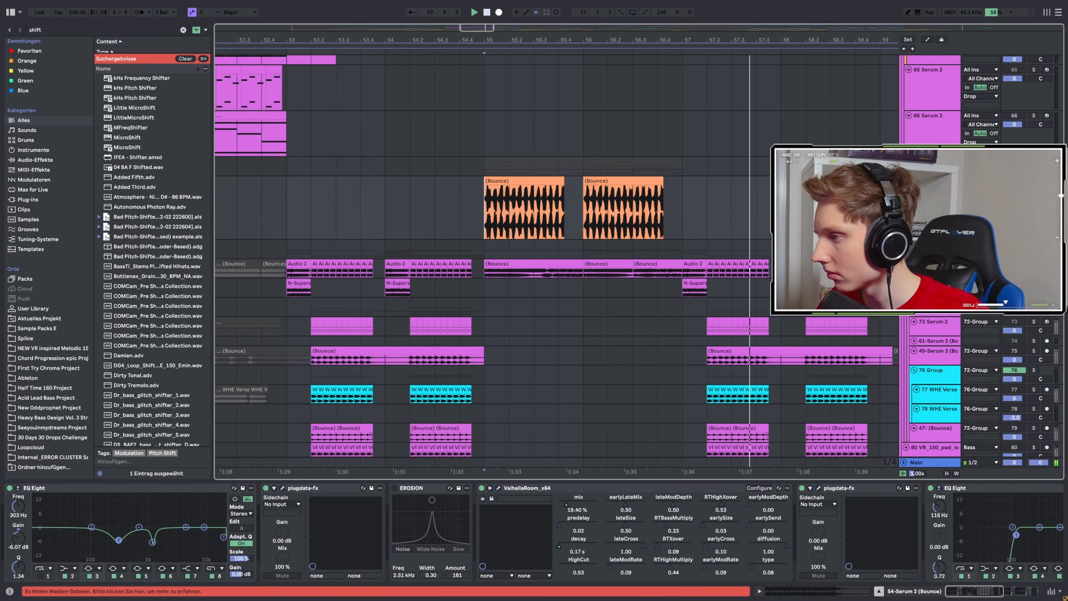
pyautogui.press('space')
pyautogui.press('space')
pyautogui.scroll(4, 574, 219)
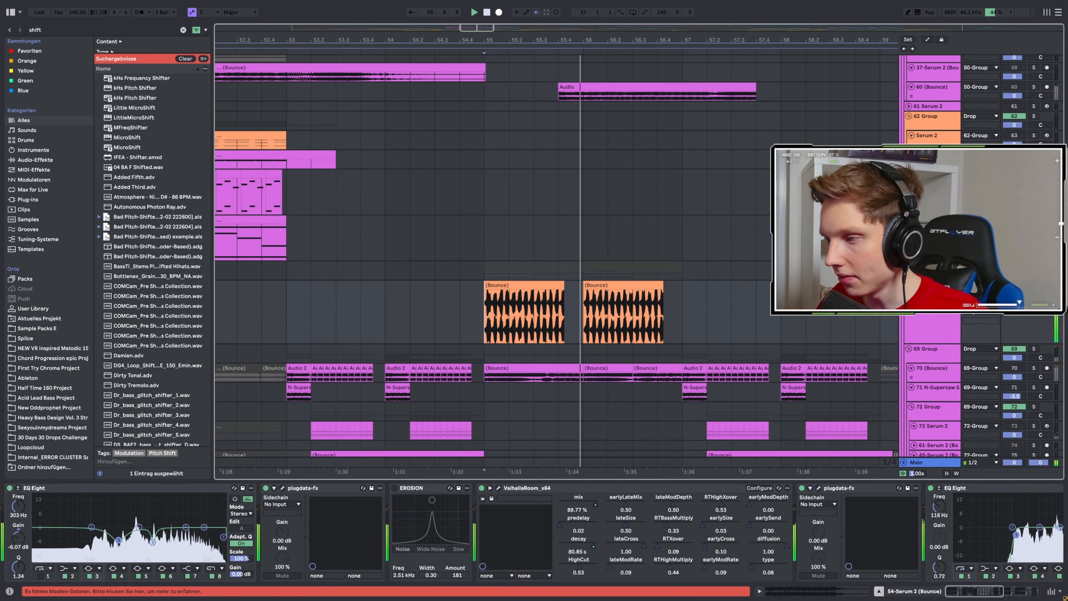
pyautogui.press('space')
# Activate the muted 67 Serum 2 clip within bars 55.1 to 57.2 and play it soloed.
pyautogui.click(484, 270)
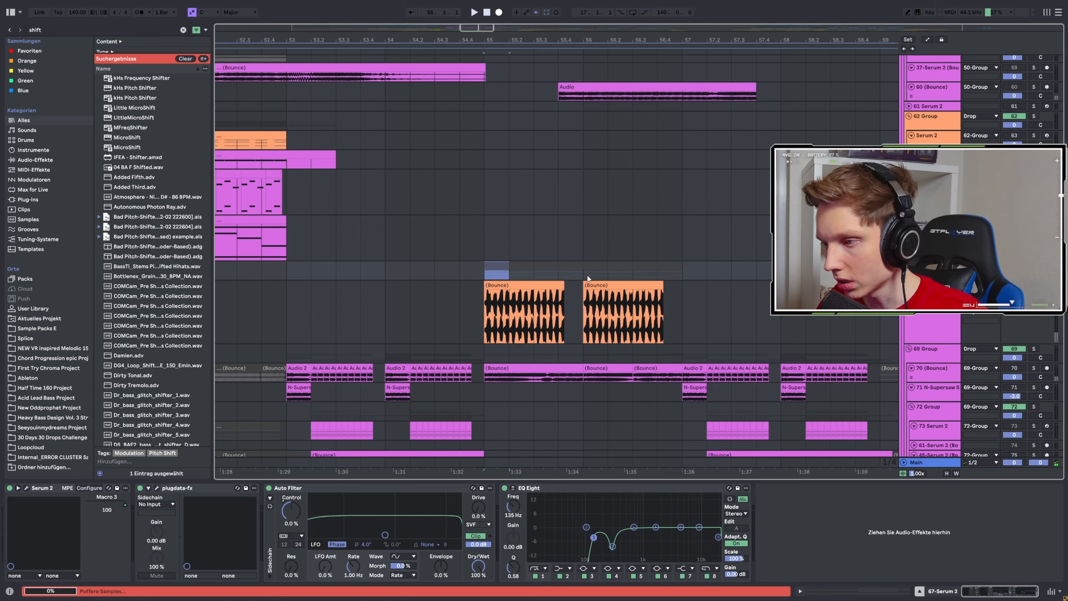
pyautogui.moveTo(588, 278); pyautogui.dragTo(707, 273)
pyautogui.press('space')
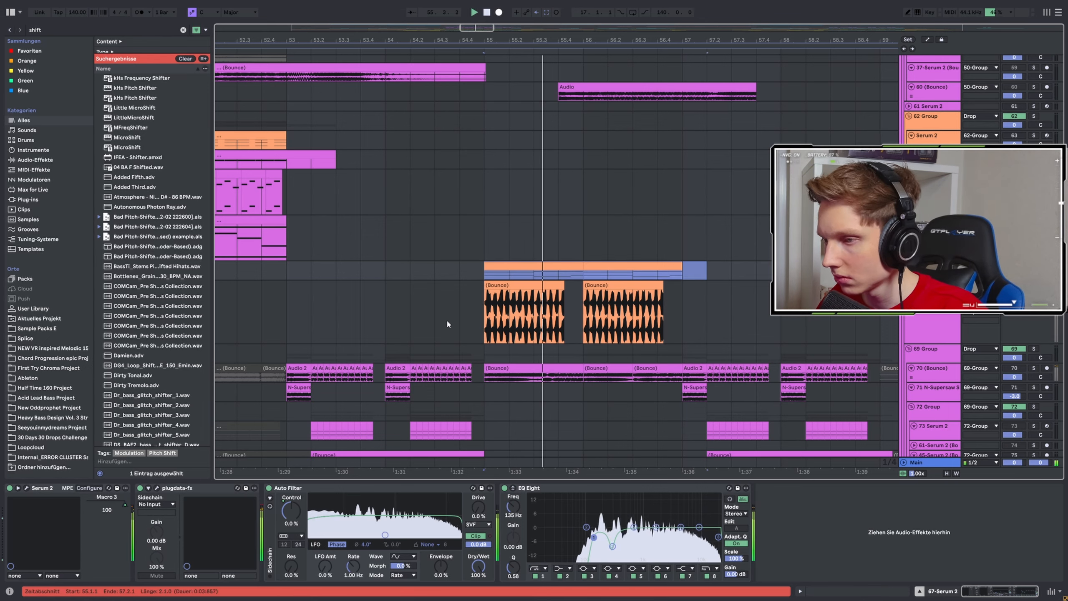
pyautogui.press('space')
# Replay the 67 Serum 2 clip and examine the oscillator, mixer and effects pages of its Saws Arp patch.
pyautogui.click(48, 493)
pyautogui.press('space')
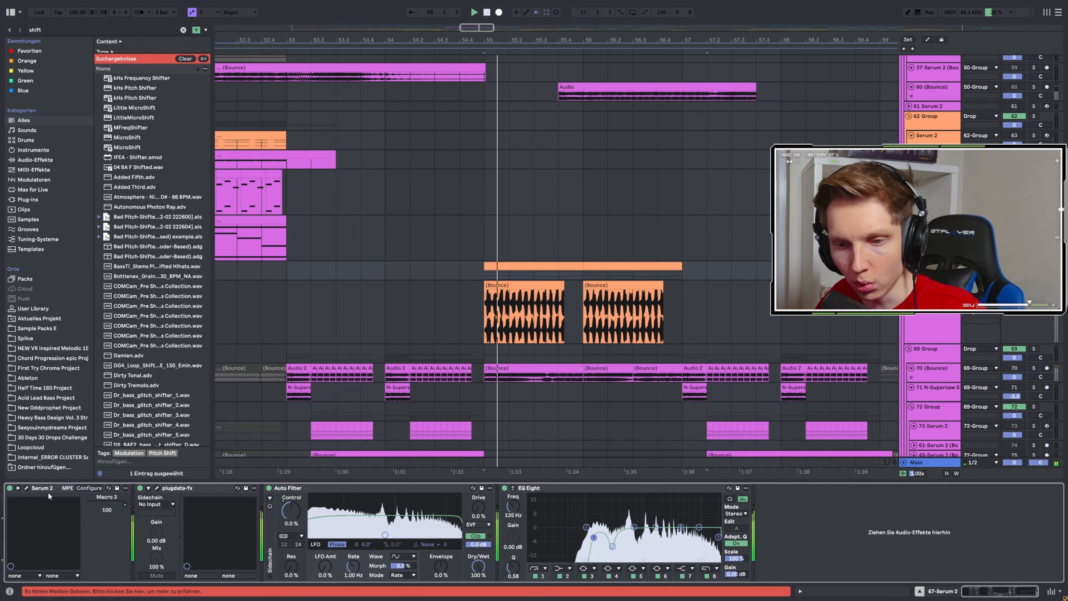
pyautogui.click(26, 487)
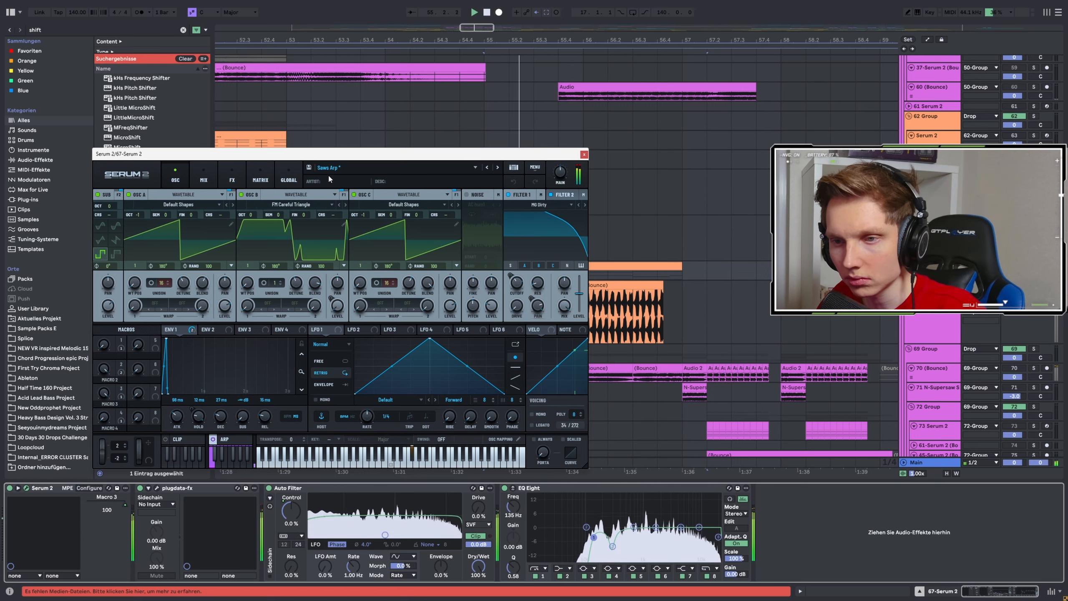
pyautogui.press('space')
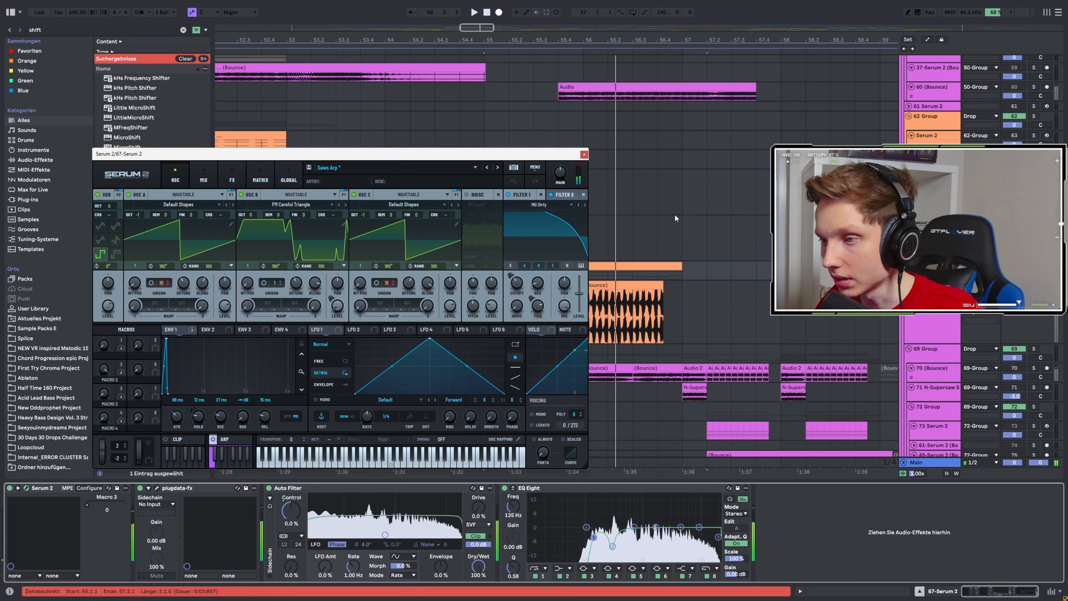
pyautogui.press('space')
pyautogui.press('space')
pyautogui.click(203, 179)
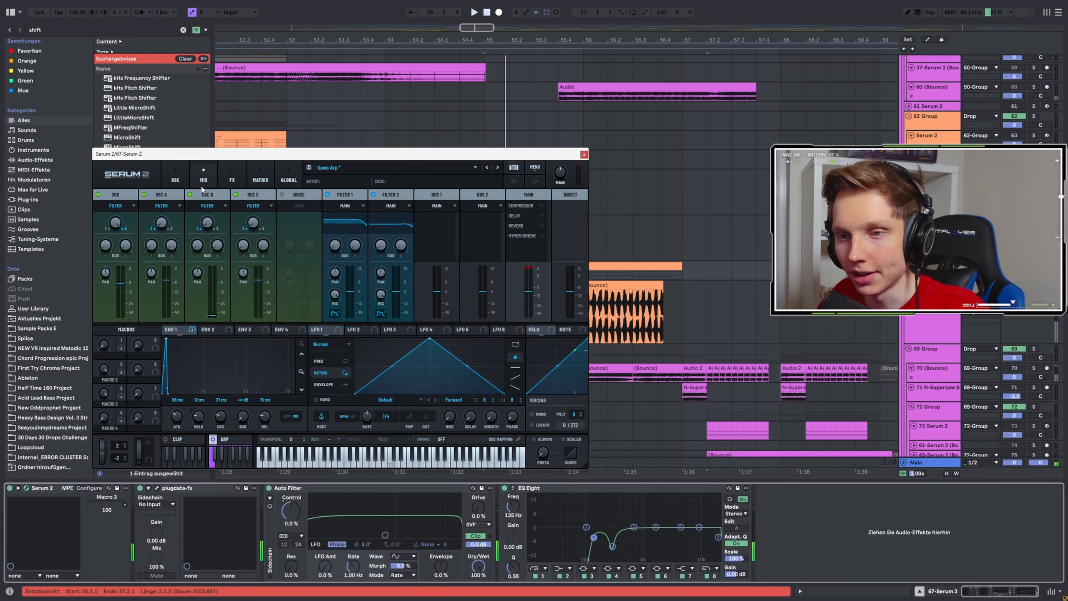
pyautogui.click(232, 179)
pyautogui.click(584, 154)
pyautogui.press('space')
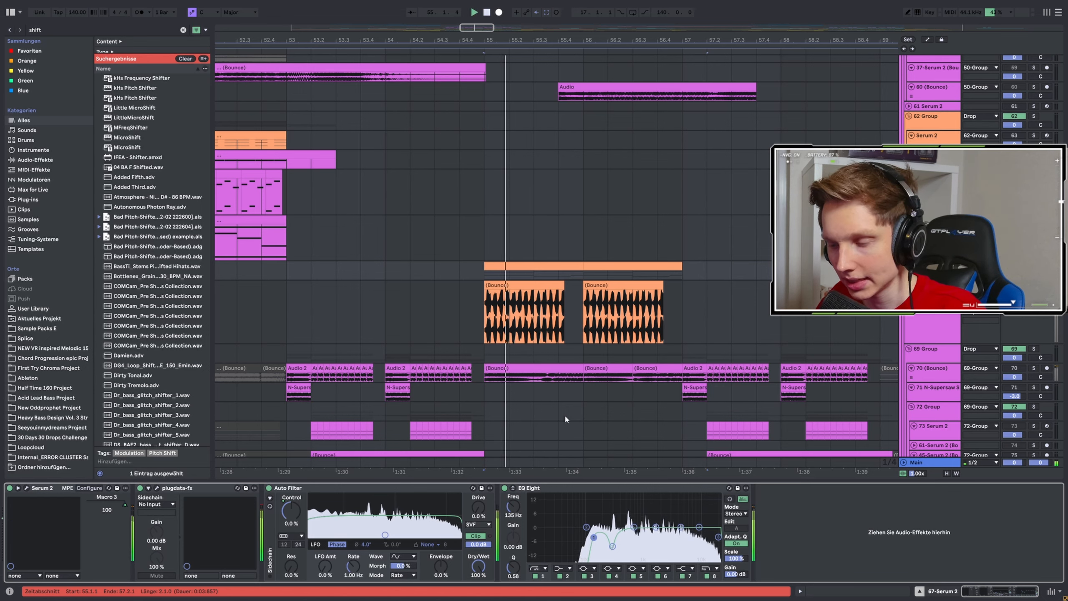
# Play the 54-Serum 2 (Bounce) track from bar 55.1 and inspect its effect chain through to the Delay.
pyautogui.press('space')
pyautogui.click(932, 287)
pyautogui.press('space')
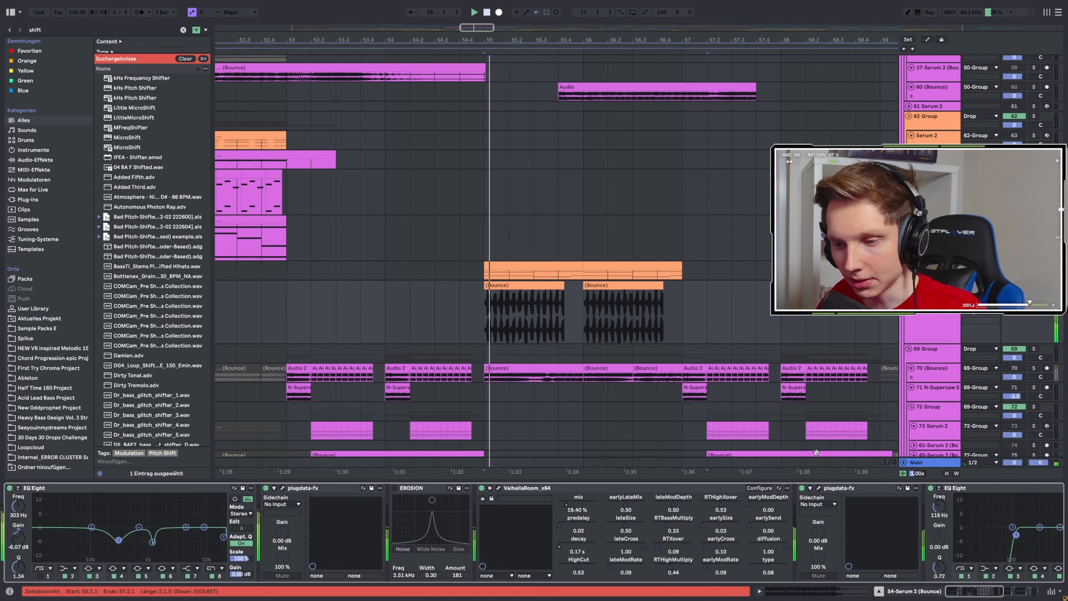
pyautogui.click(1003, 593)
pyautogui.moveTo(1003, 593); pyautogui.dragTo(1024, 593)
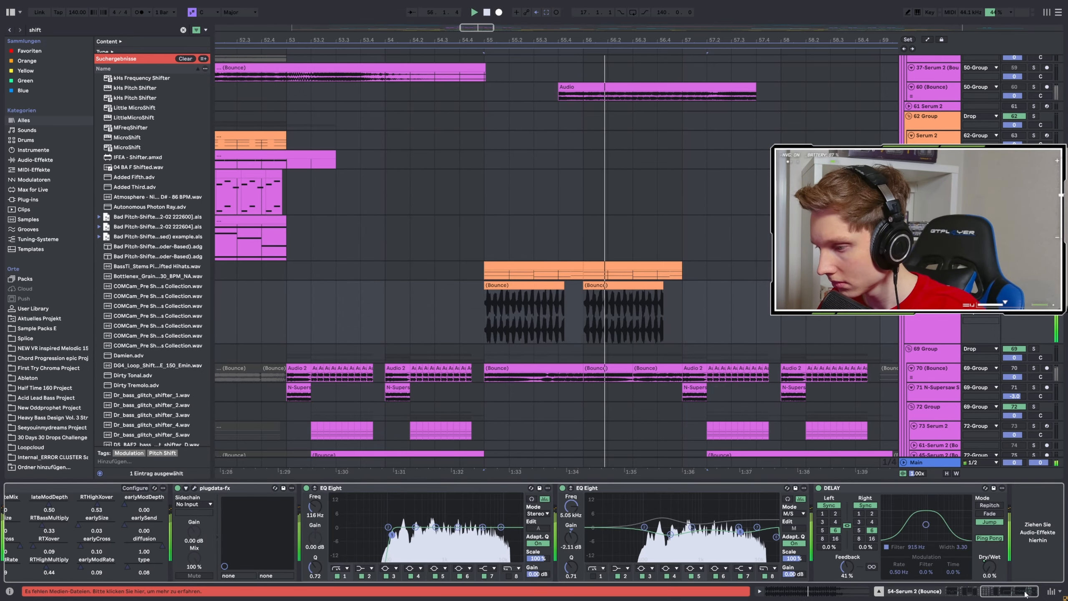
# Unsolo the 54-Serum 2 (Bounce) track, replay the full mix from bar 55.1 and look over the following drop clips.
pyautogui.click(1033, 285)
pyautogui.press('space')
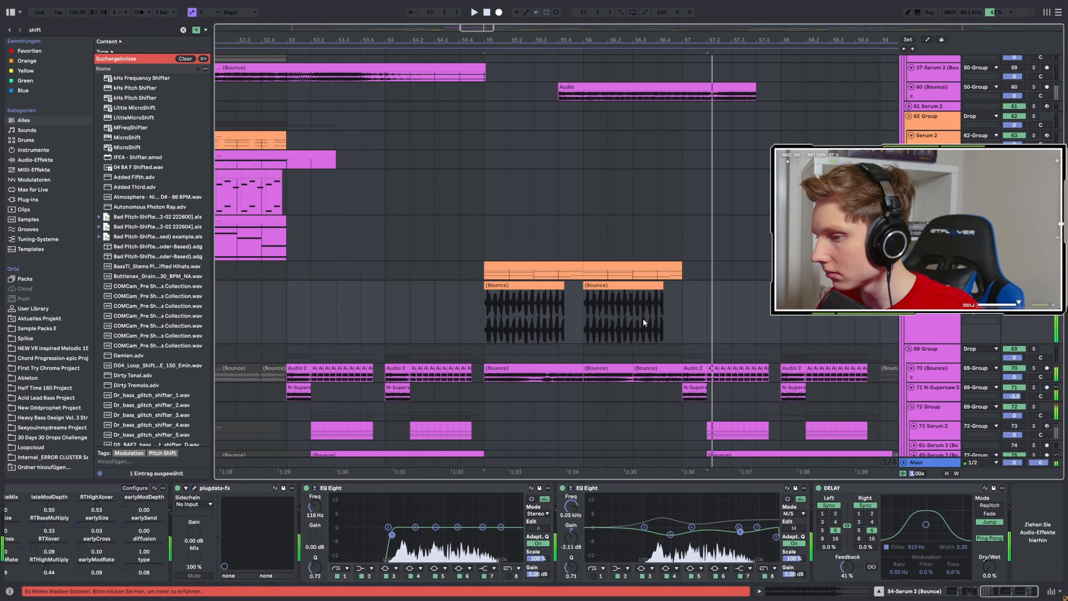
pyautogui.press('space')
pyautogui.scroll(-3, 619, 323)
pyautogui.scroll(-5, 531, 328)
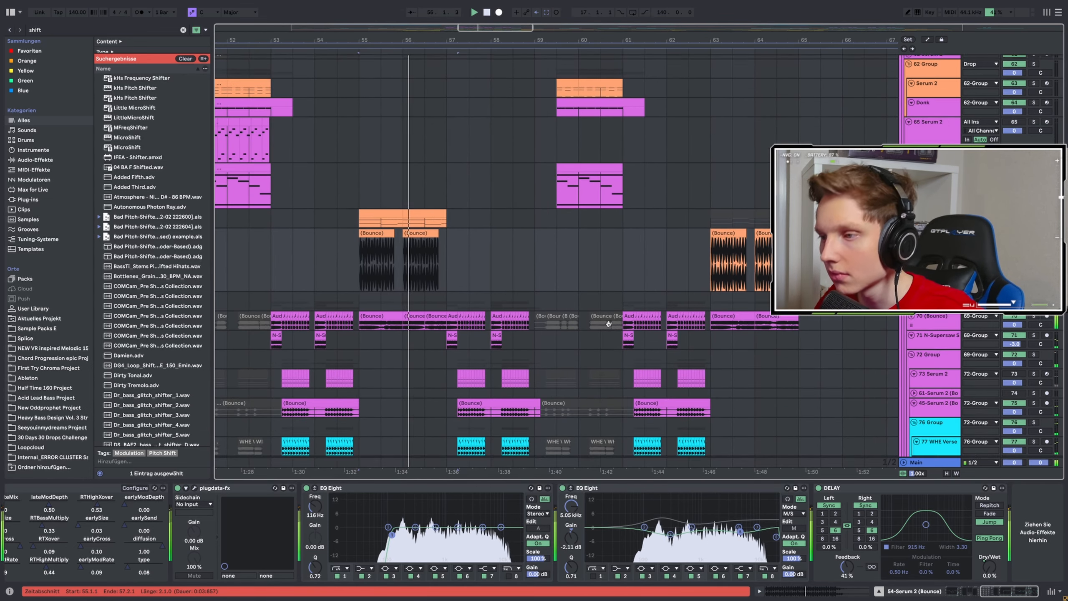
pyautogui.scroll(-3, 600, 328)
pyautogui.scroll(-3, 595, 318)
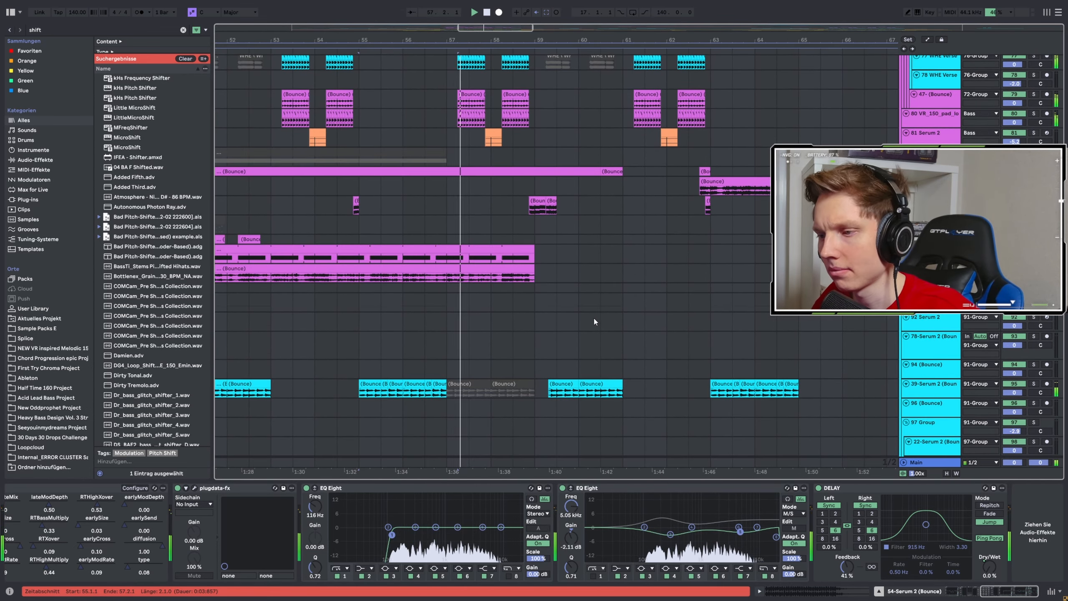
pyautogui.scroll(4, 529, 314)
pyautogui.scroll(2, 395, 290)
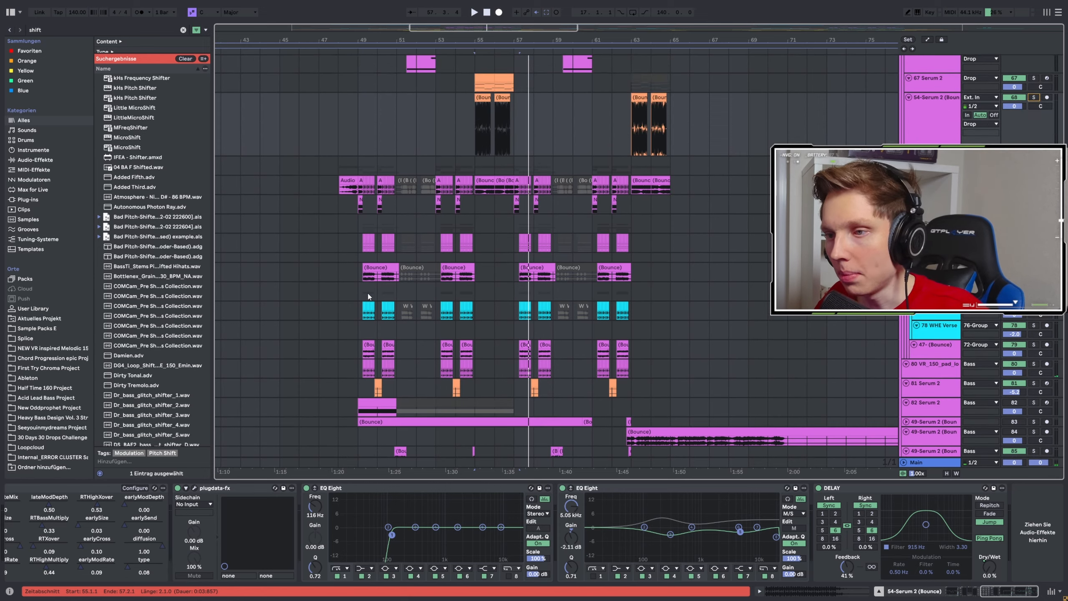
pyautogui.scroll(1, 366, 286)
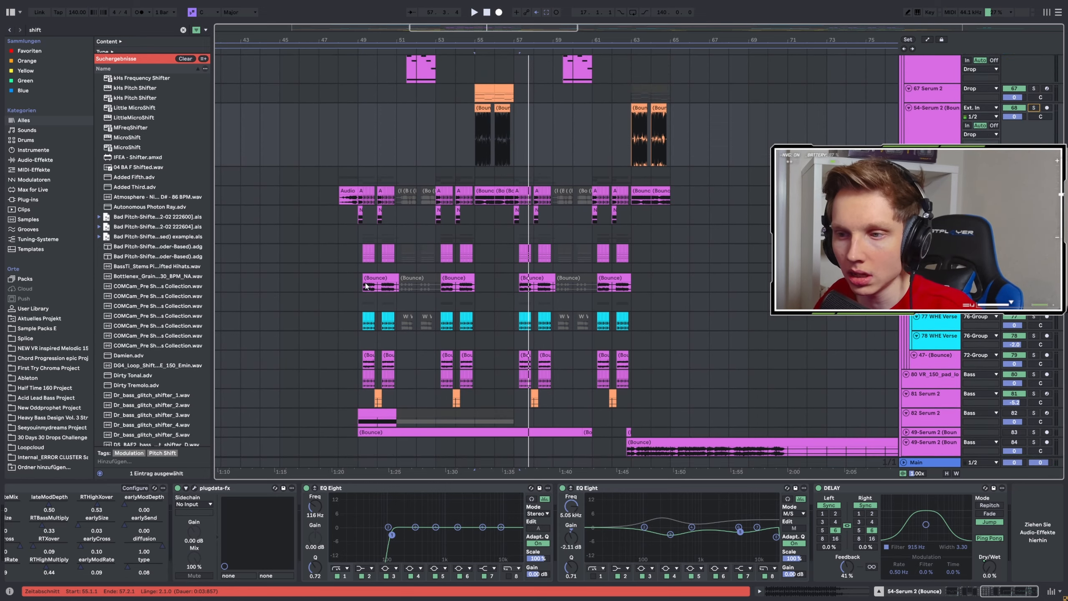
# Replay the full mix from bar 55.1 and look over the surrounding drop clips.
pyautogui.scroll(4, 366, 196)
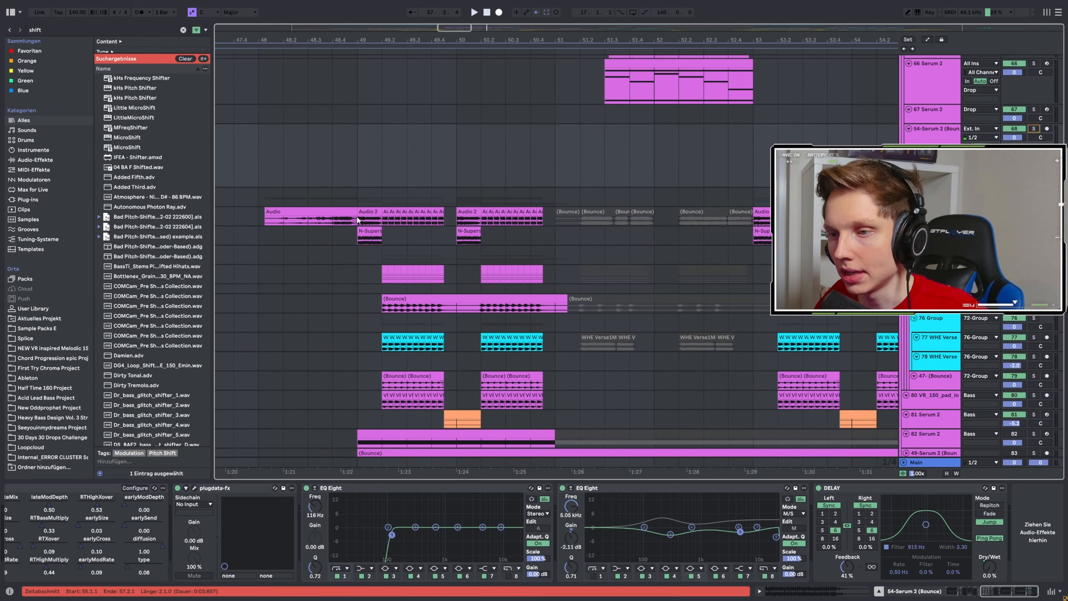
pyautogui.scroll(-8, 404, 214)
pyautogui.press('space')
pyautogui.scroll(6, 452, 201)
pyautogui.scroll(-4, 506, 198)
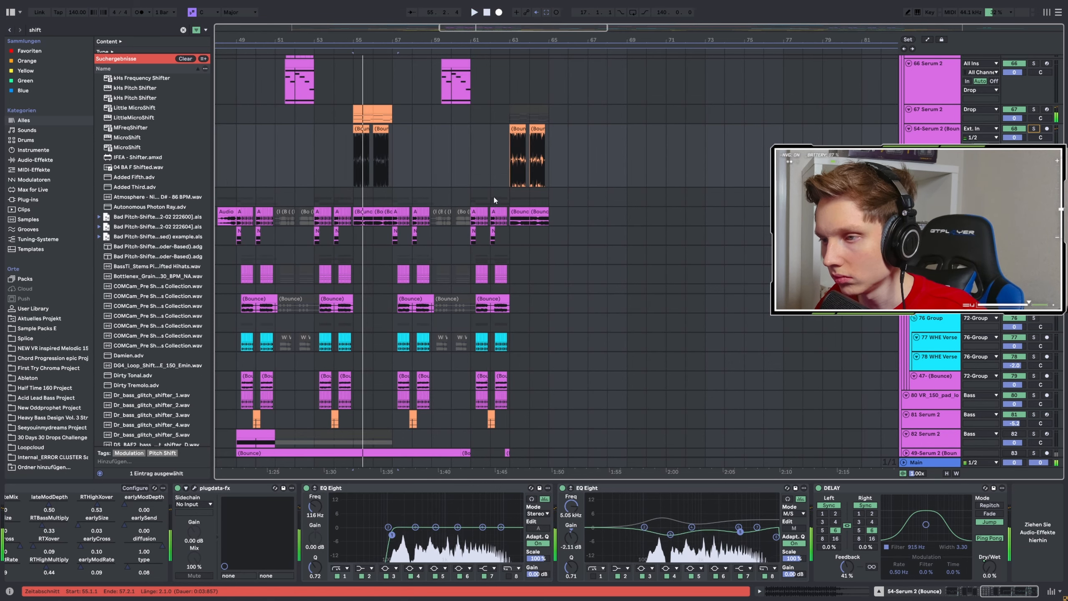
pyautogui.press('space')
# Play the end of the drop from bar 61.1 and again from bar 64.1.
pyautogui.click(451, 181)
pyautogui.scroll(3, 502, 202)
pyautogui.click(472, 268)
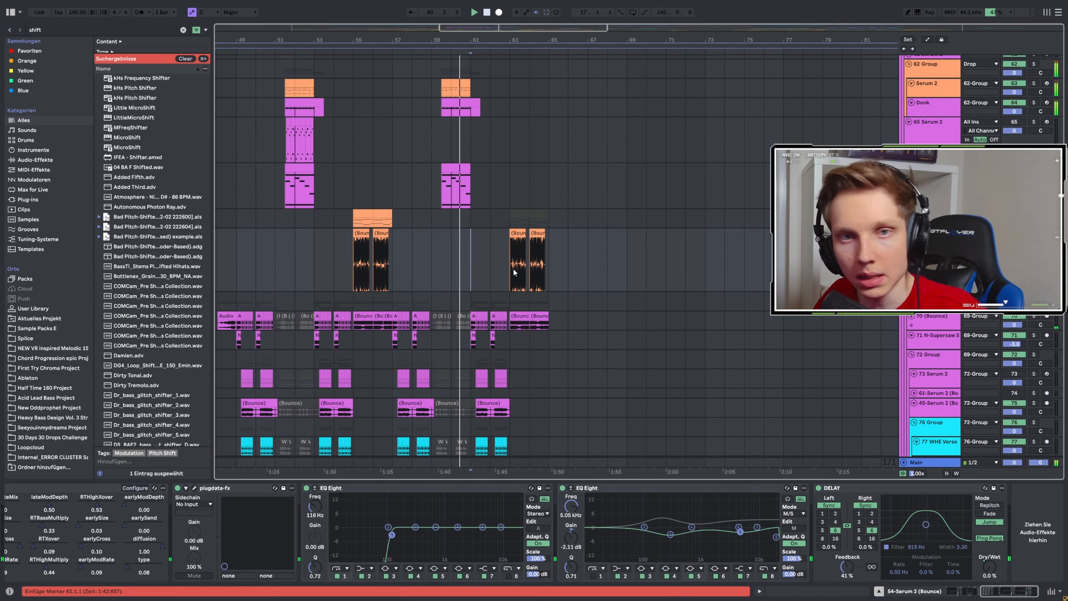
pyautogui.scroll(-5, 519, 269)
pyautogui.click(529, 204)
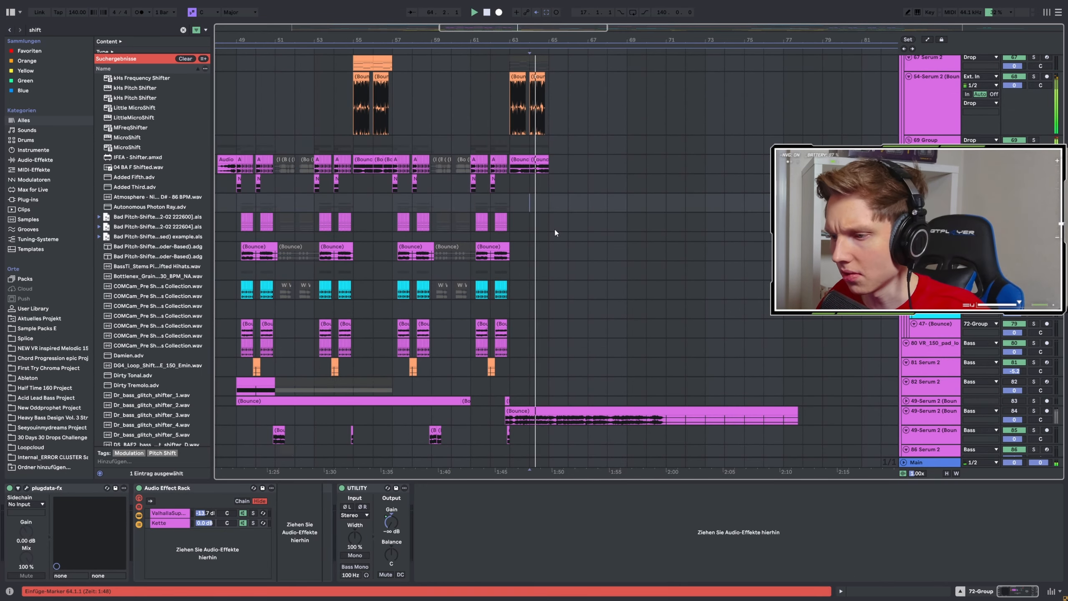
# Look over the vocal and synth clips after the drop while the mix plays on from bar 64.1.
pyautogui.scroll(4, 554, 228)
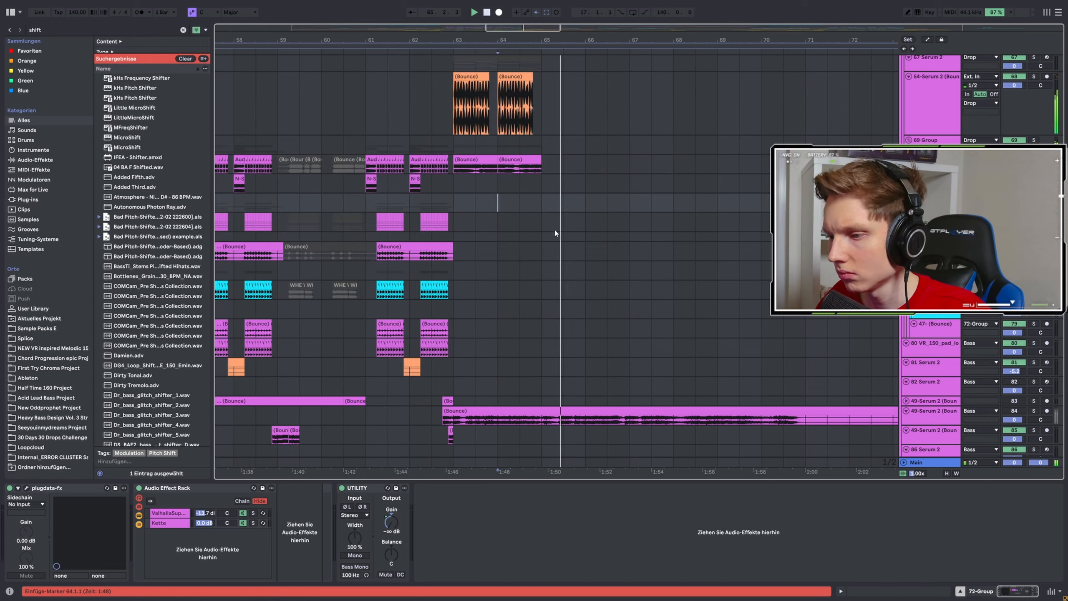
pyautogui.scroll(-10, 554, 233)
pyautogui.scroll(-5, 465, 240)
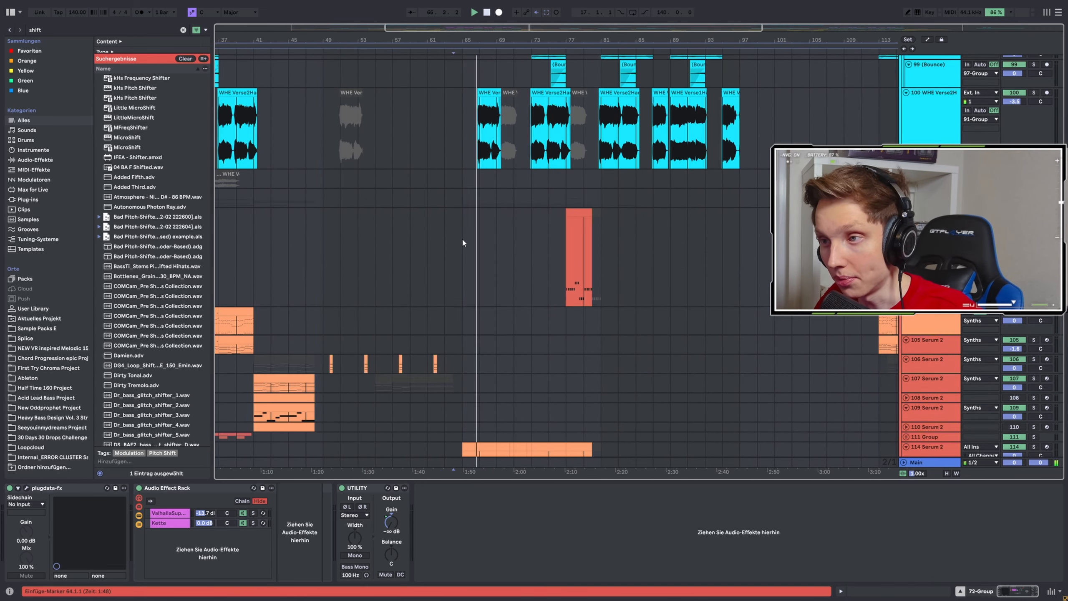
pyautogui.scroll(10, 463, 238)
pyautogui.scroll(-5, 478, 280)
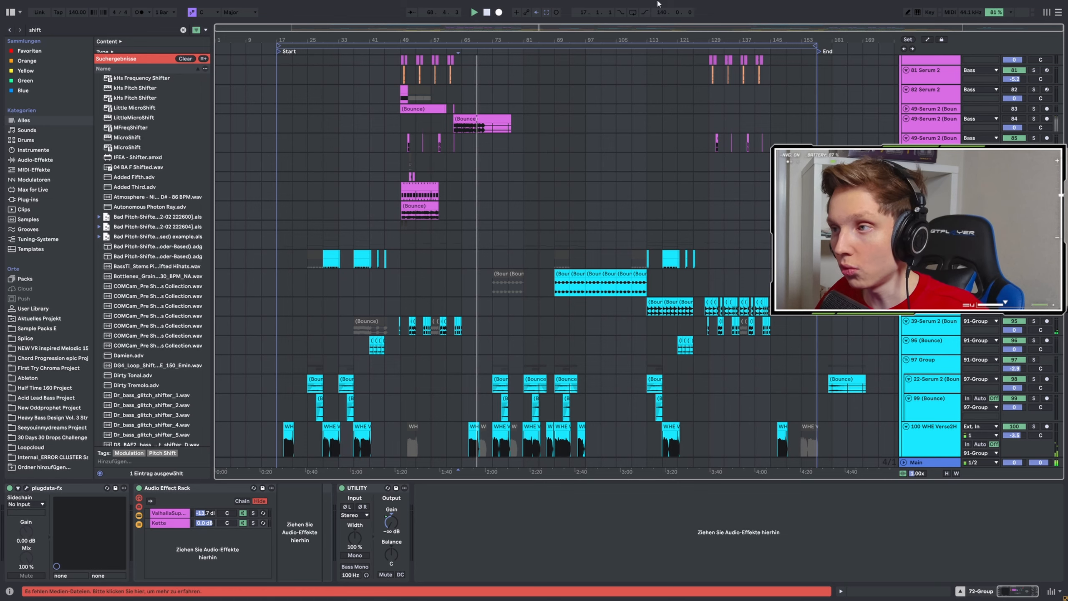
# Place the insert marker at bar 69.1, look over the bass clips there and select bar 81.1 on the 44-Serum 2 track.
pyautogui.click(518, 219)
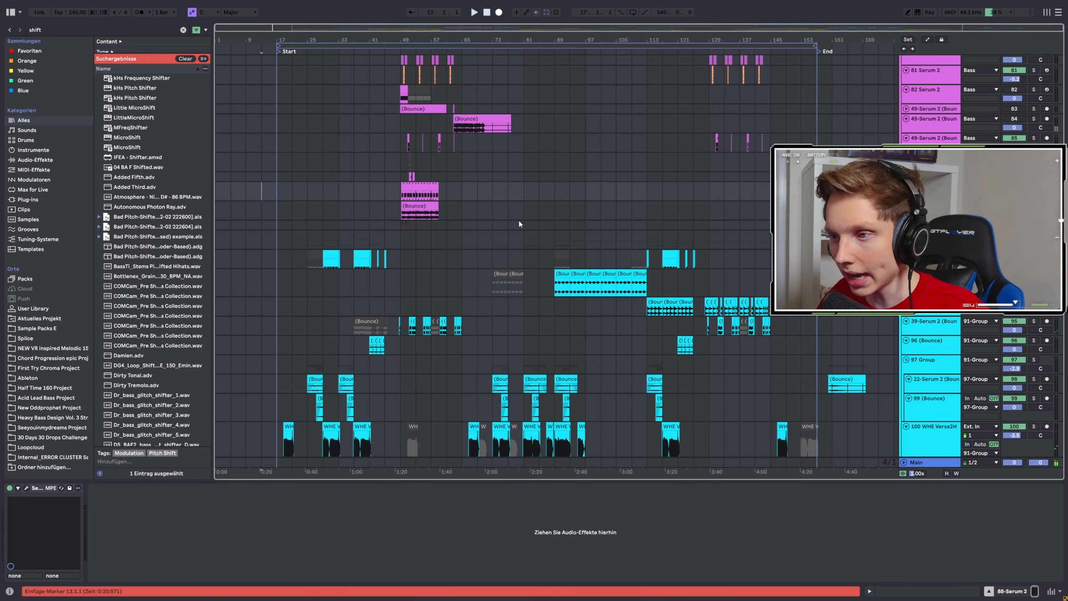
pyautogui.click(471, 191)
pyautogui.scroll(5, 495, 193)
pyautogui.scroll(-3, 505, 210)
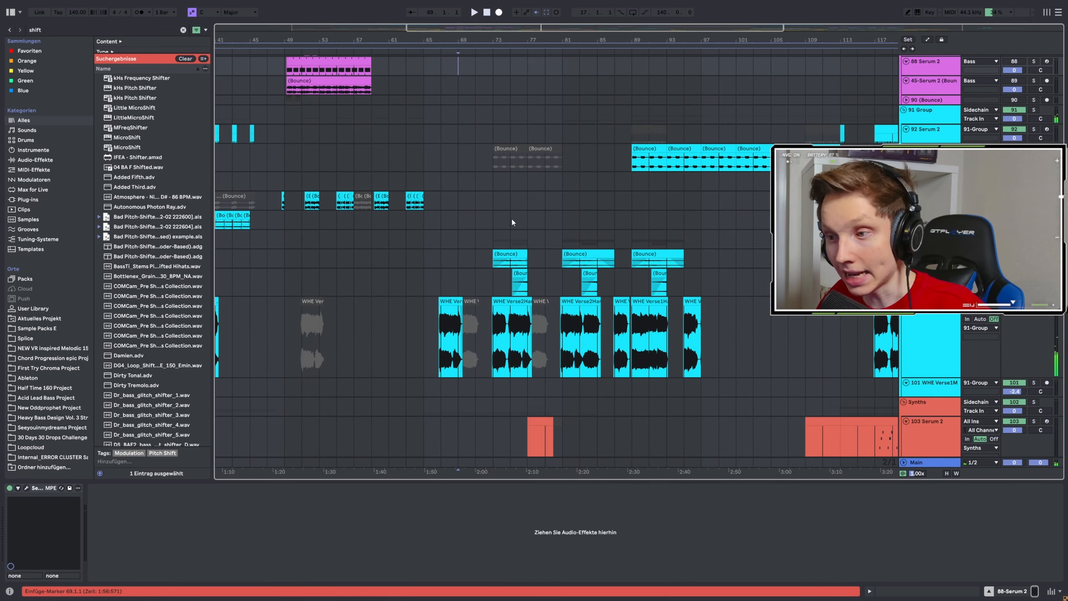
pyautogui.scroll(20, 499, 293)
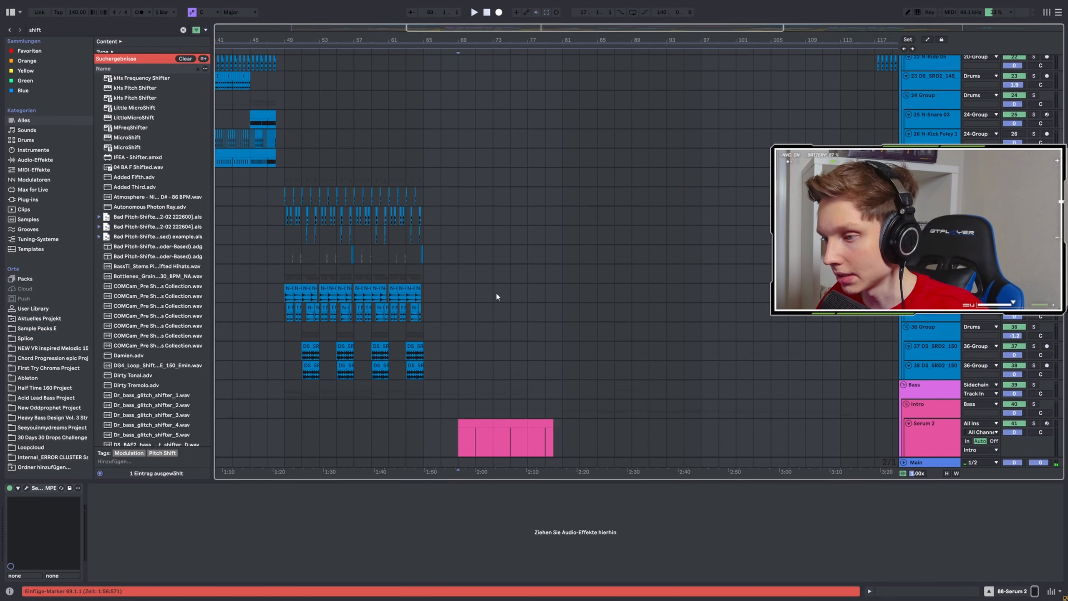
pyautogui.click(554, 304)
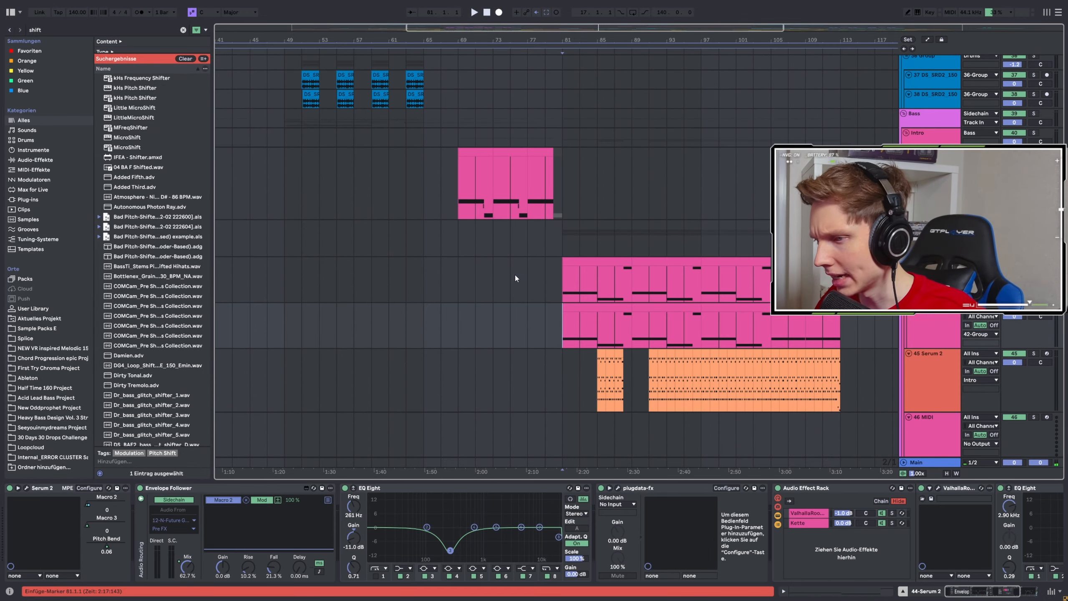
# Select bar 83.1 on the 45-Serum 2 track and look over its orange clips and effect chain.
pyautogui.scroll(-5, 534, 280)
pyautogui.scroll(-3, 556, 282)
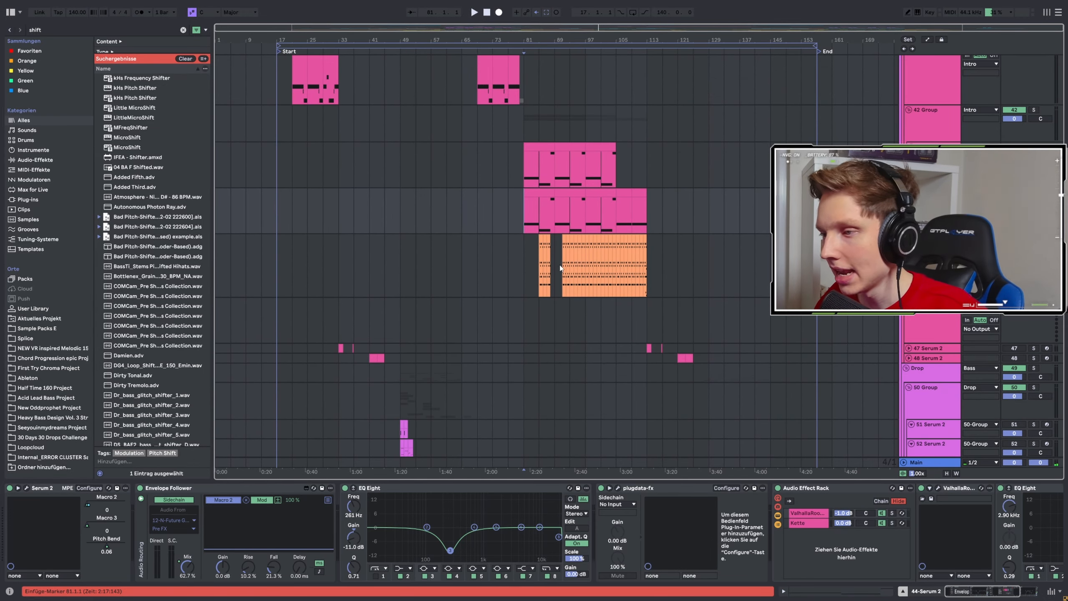
pyautogui.click(532, 257)
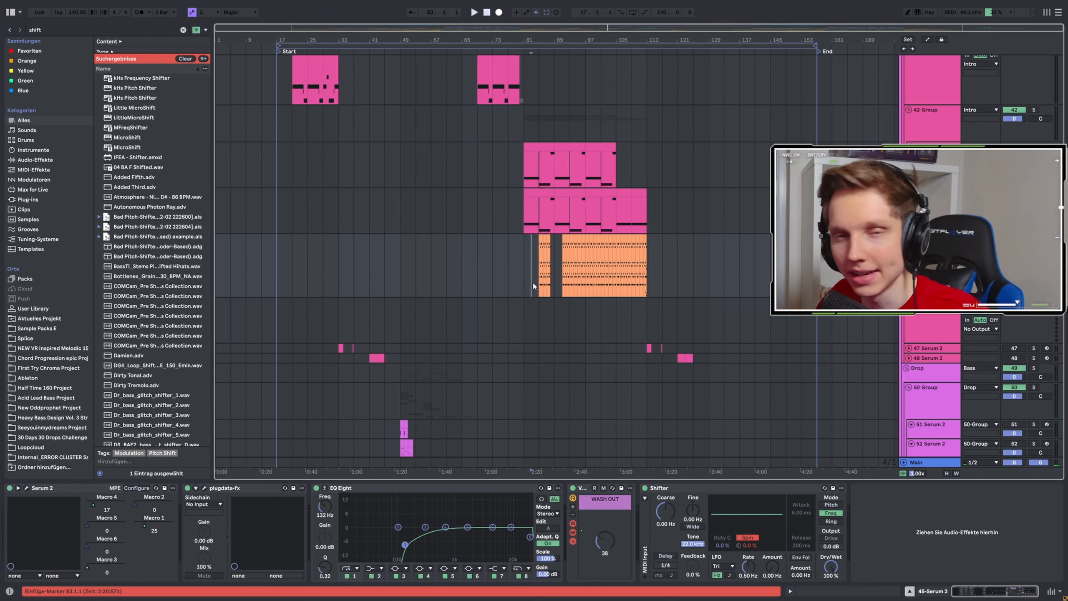
pyautogui.scroll(3, 660, 282)
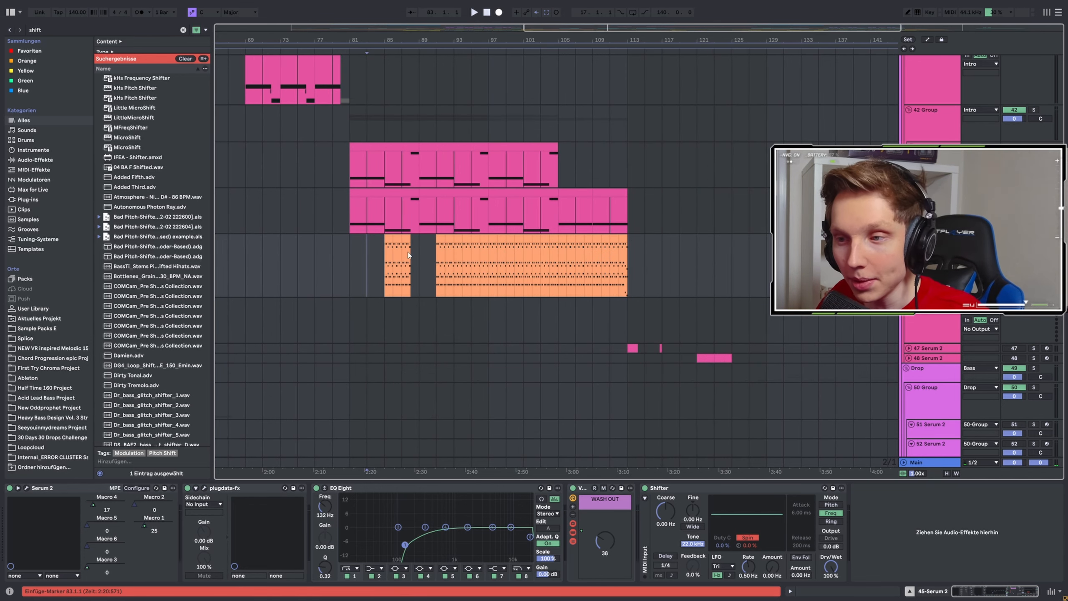
pyautogui.scroll(-3, 351, 245)
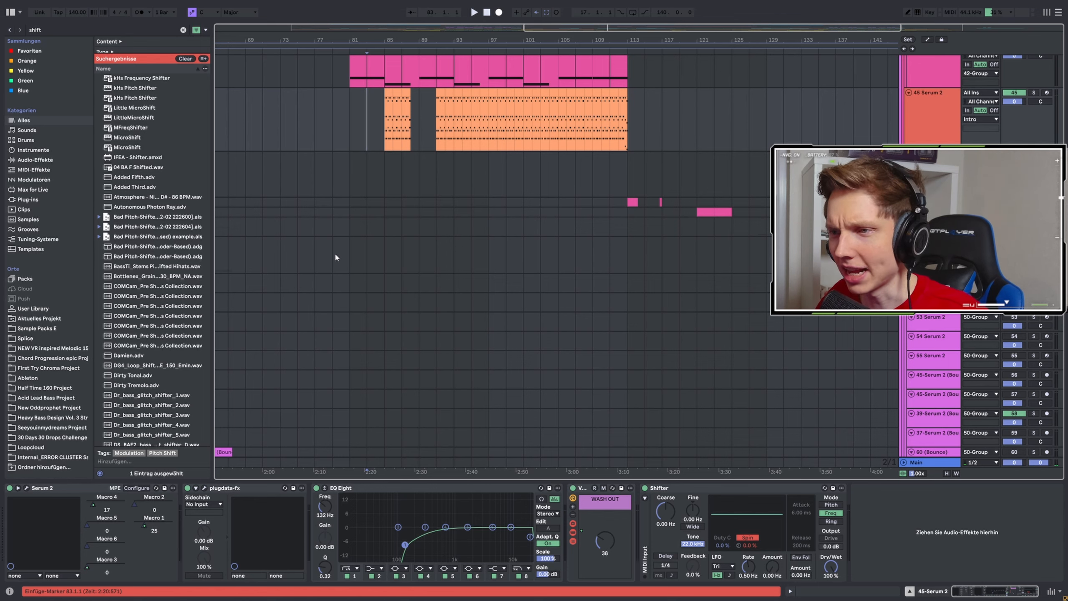
# Look through the drop tracks across the arrangement up to the second drop's clips after bar 127.
pyautogui.scroll(-5, 440, 276)
pyautogui.scroll(-3, 455, 276)
pyautogui.scroll(-4, 470, 274)
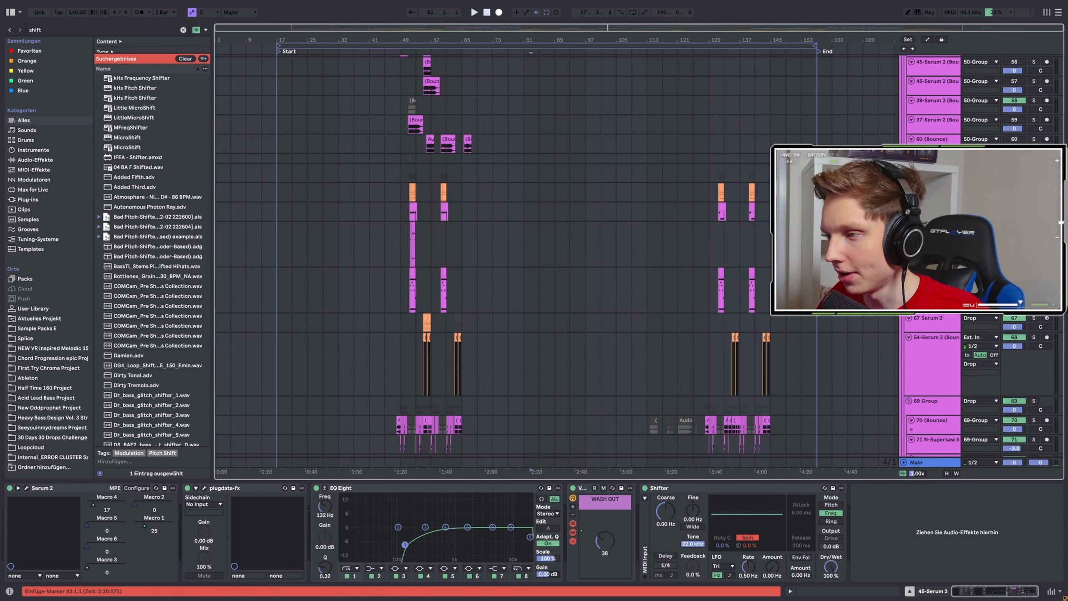
pyautogui.scroll(-2, 470, 274)
pyautogui.scroll(3, 787, 254)
pyautogui.scroll(-7, 674, 248)
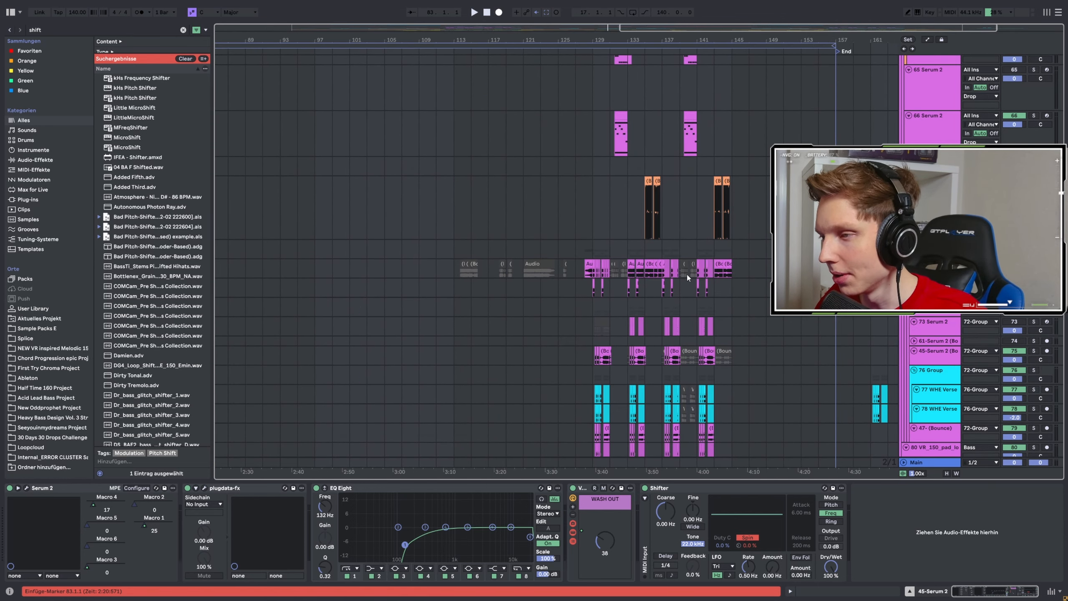
pyautogui.scroll(6, 673, 252)
# Audition the build-up and start of the second drop from bars 127.1, 113.1 and 123.1.
pyautogui.click(578, 210)
pyautogui.press('space')
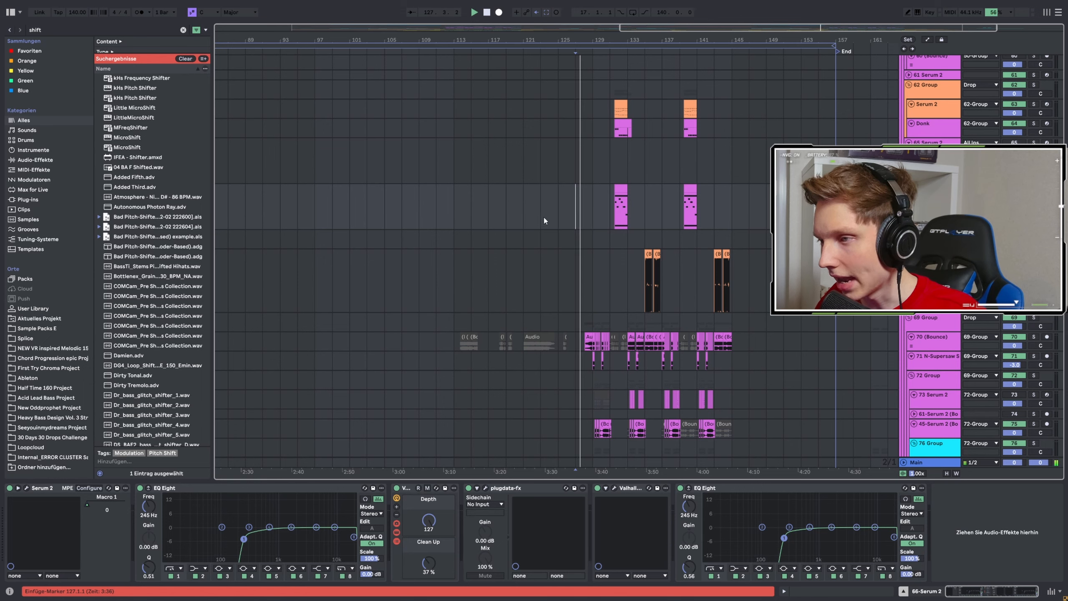
pyautogui.scroll(-4, 566, 215)
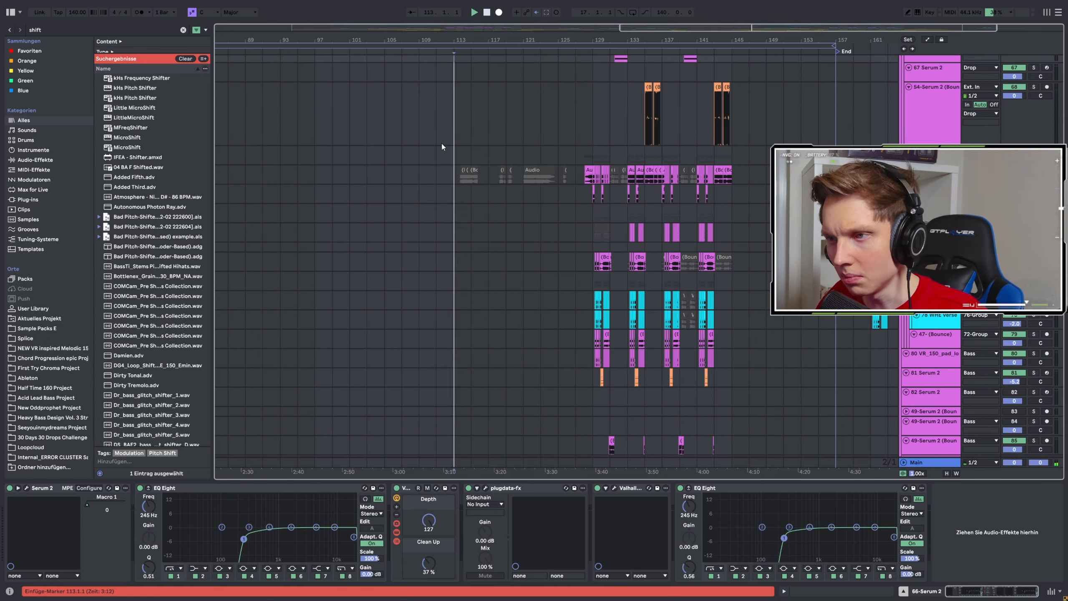
pyautogui.click(540, 98)
pyautogui.scroll(-15, 534, 170)
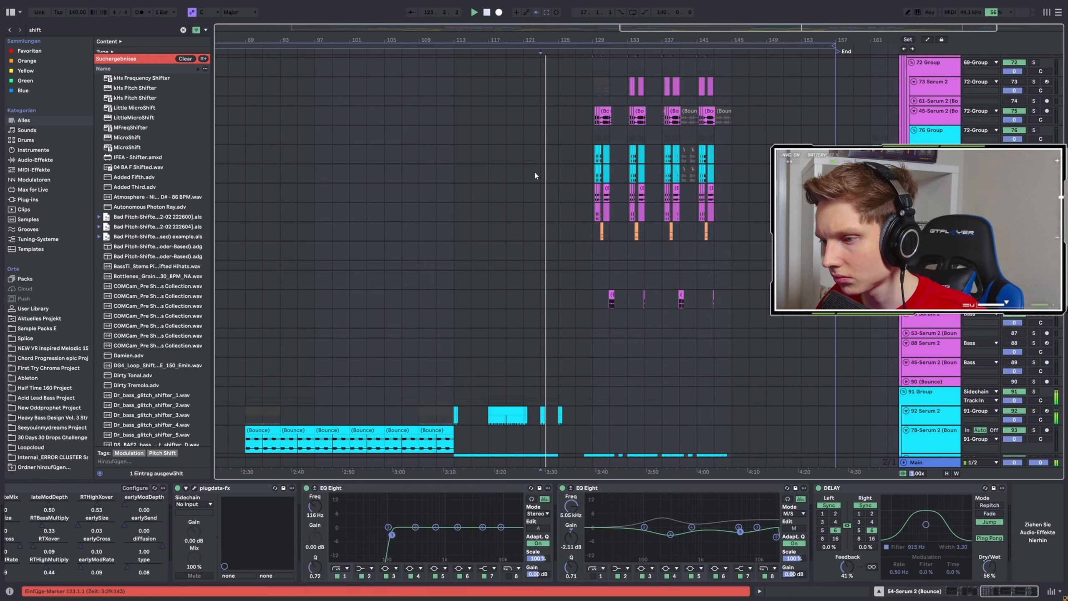
# Stop playback and inspect the 103-Serum 2 arp clips and effect chain at bar 121.1.
pyautogui.press('space')
pyautogui.click(526, 243)
pyautogui.scroll(3, 525, 243)
pyautogui.click(487, 241)
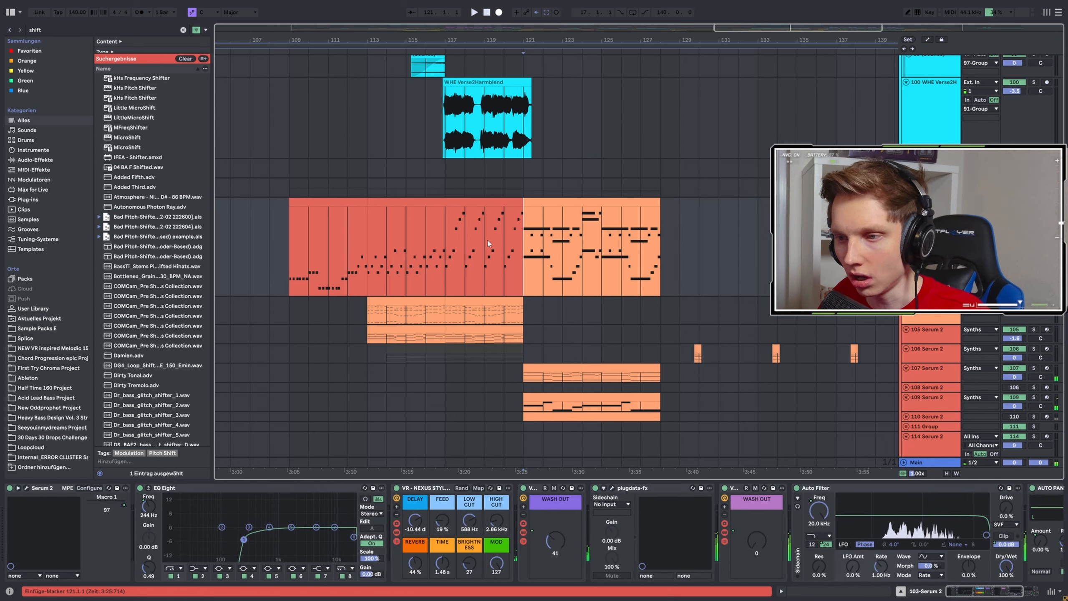
pyautogui.scroll(-3, 479, 253)
# Play the soloed orange Serum 2 track below the arp from bar 113.1.
pyautogui.click(373, 218)
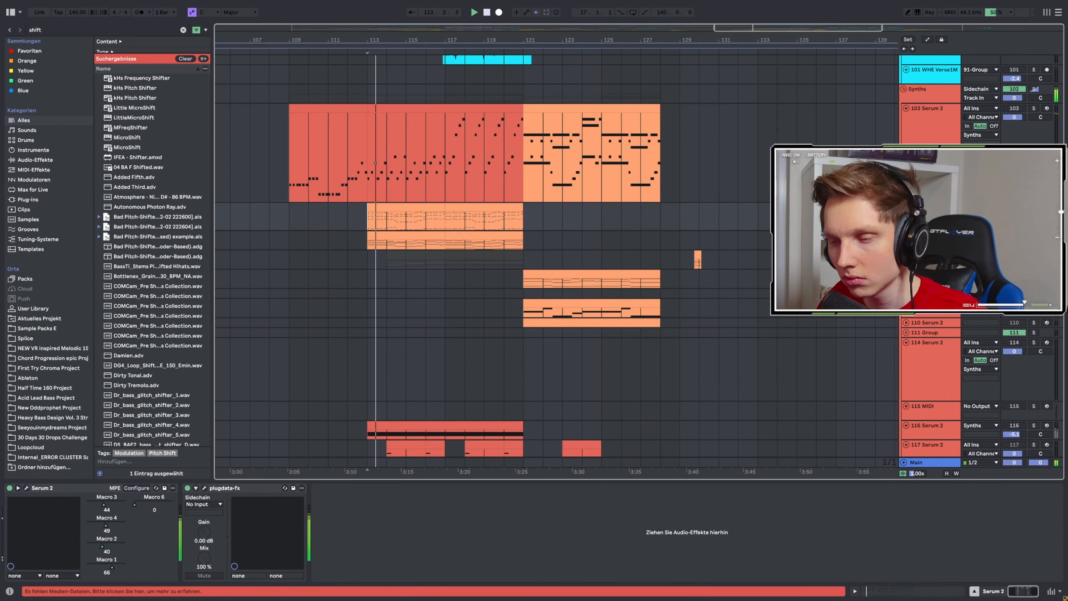
pyautogui.press('space')
pyautogui.press('space')
pyautogui.scroll(-5, 528, 248)
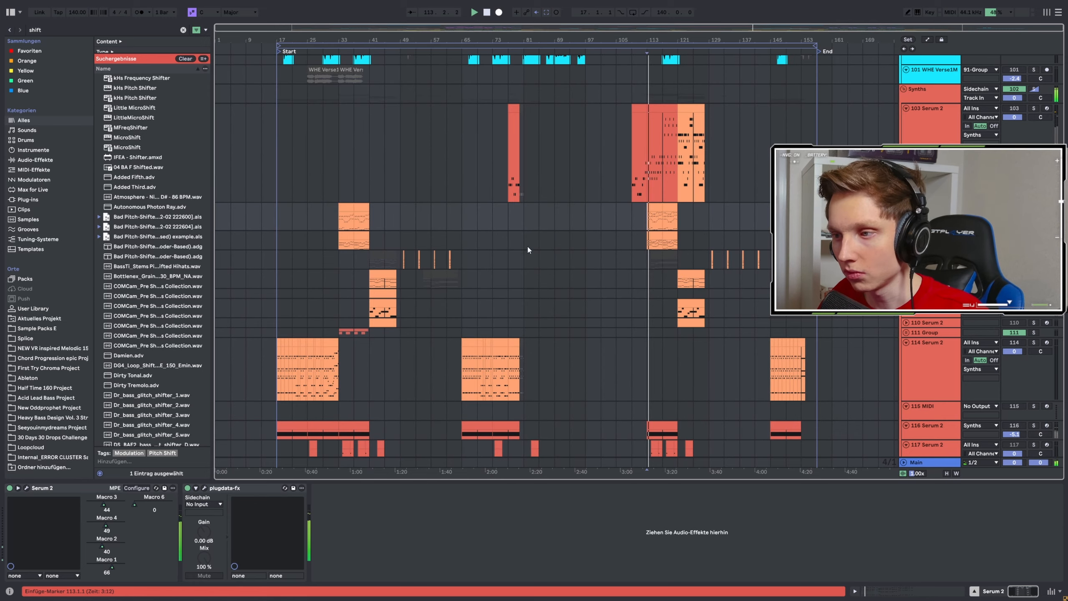
# Compare the Serum 2 track's earlier clip at bar 33.1 with its later one by playing bar 33.1 and bar 113.1.
pyautogui.click(339, 218)
pyautogui.press('space')
pyautogui.press('space')
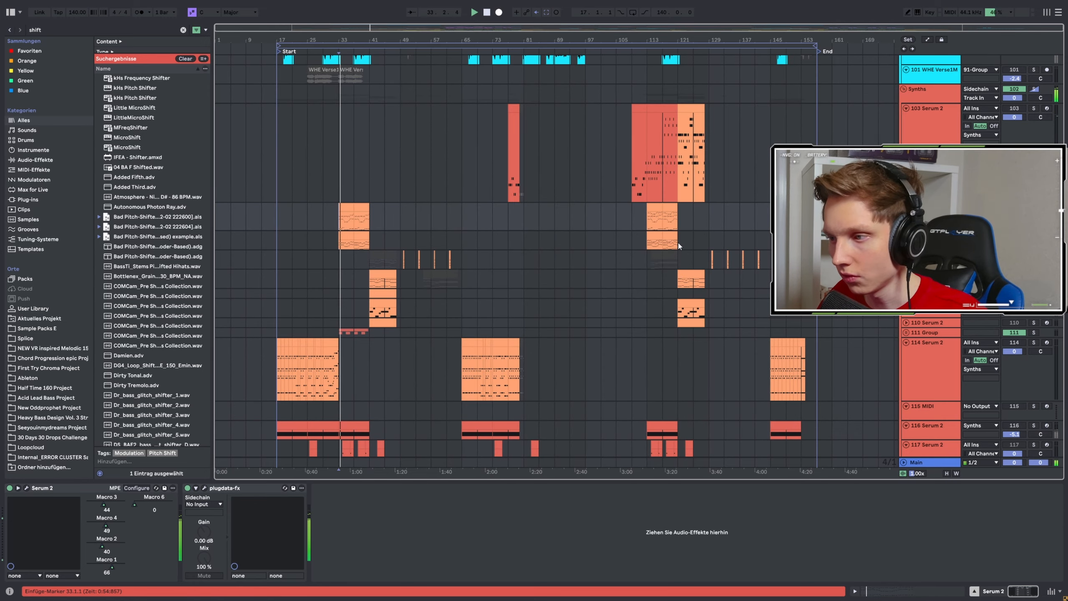
pyautogui.scroll(5, 684, 243)
pyautogui.press('space')
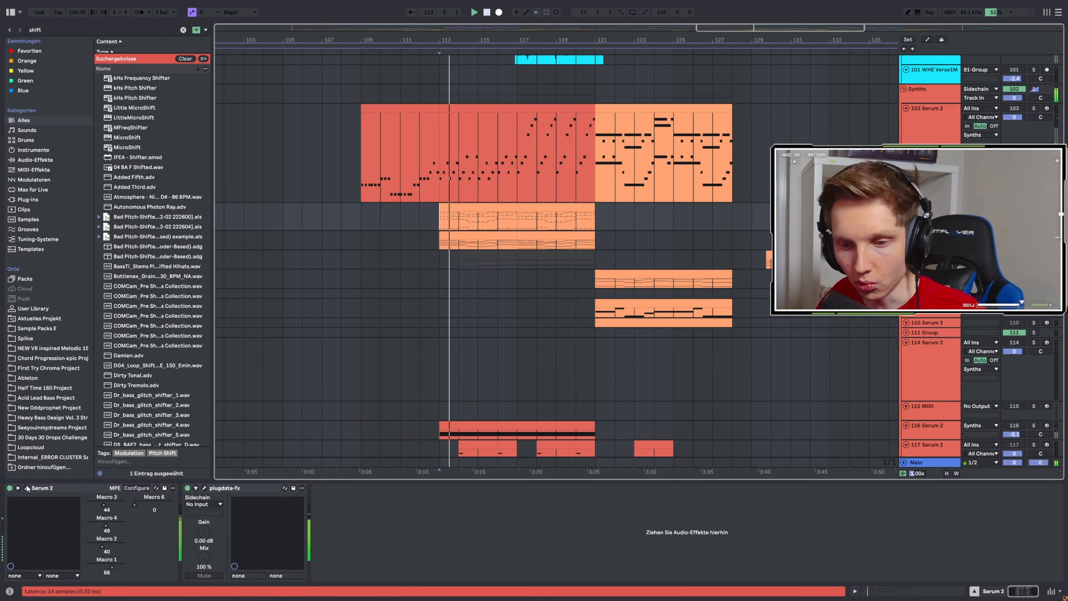
# Open the playing track's Serum 2 window, examine the SYN Partials patch and close the window.
pyautogui.click(26, 488)
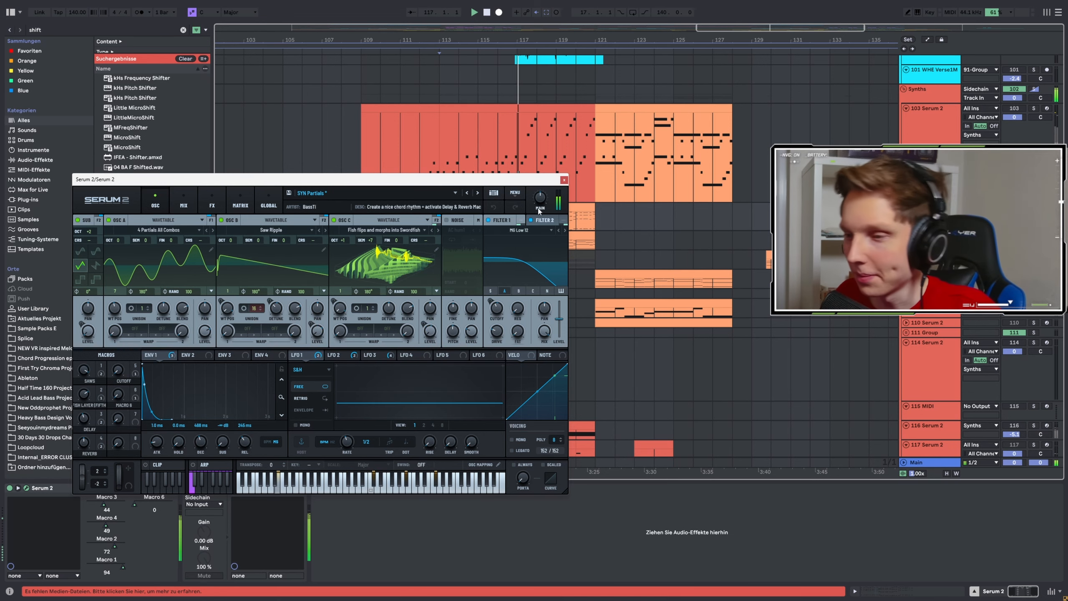
pyautogui.click(564, 179)
pyautogui.scroll(1, 444, 230)
pyautogui.scroll(2, 444, 227)
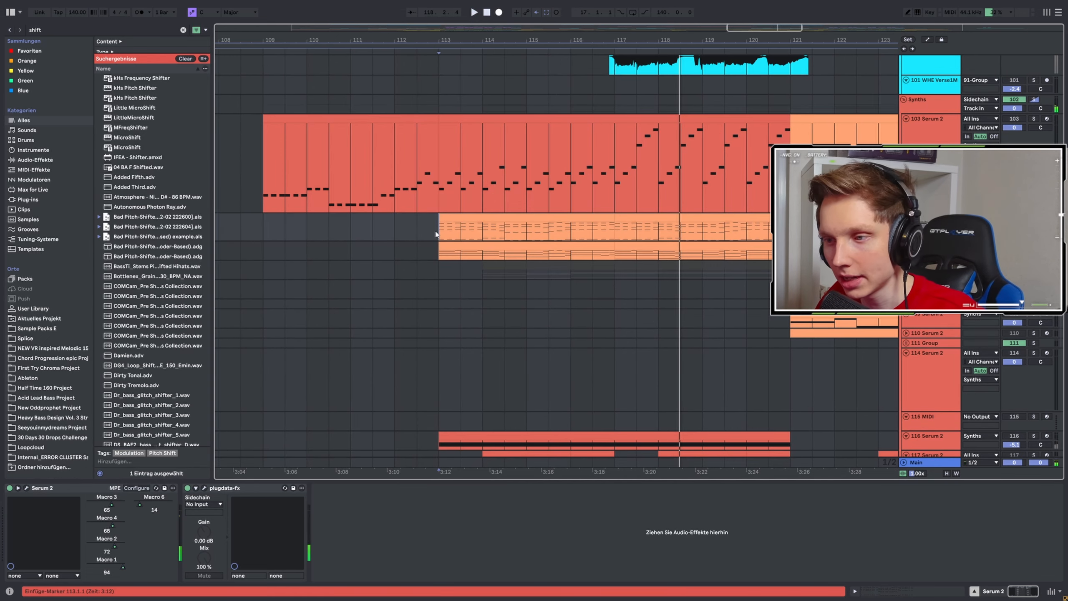
# Solo the 103 Serum 2 arp track, play it from bar 113.1 and view its Serum 2 oscillators.
pyautogui.press('space')
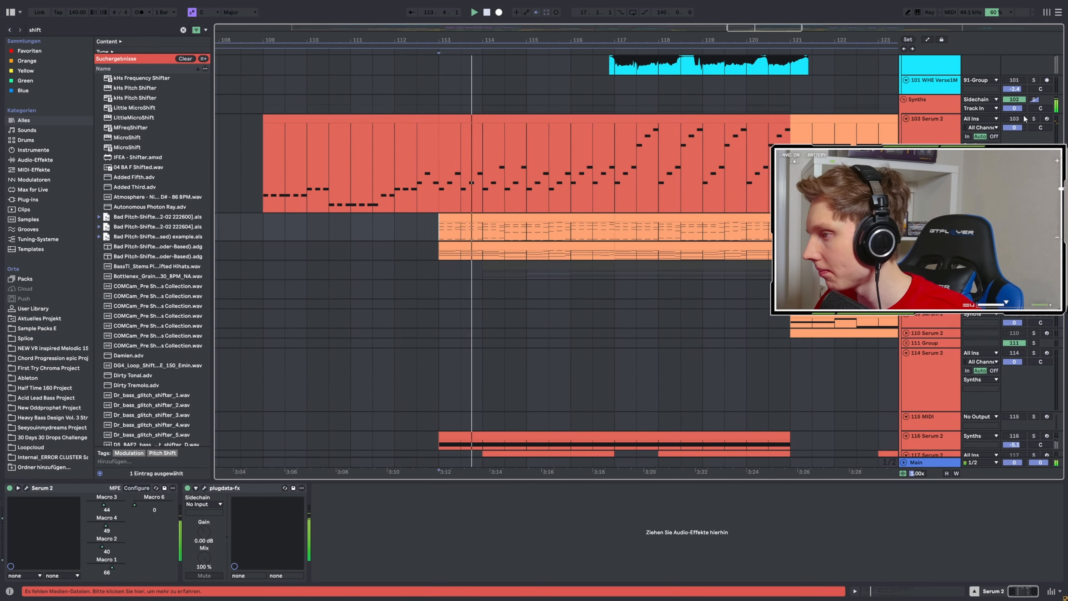
pyautogui.click(1025, 119)
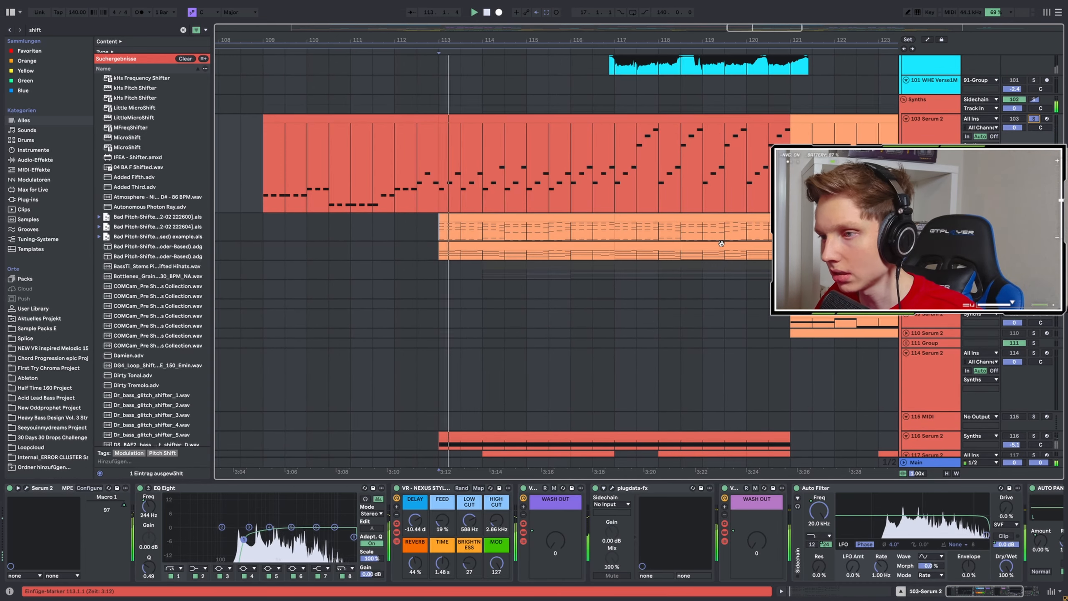
pyautogui.click(25, 487)
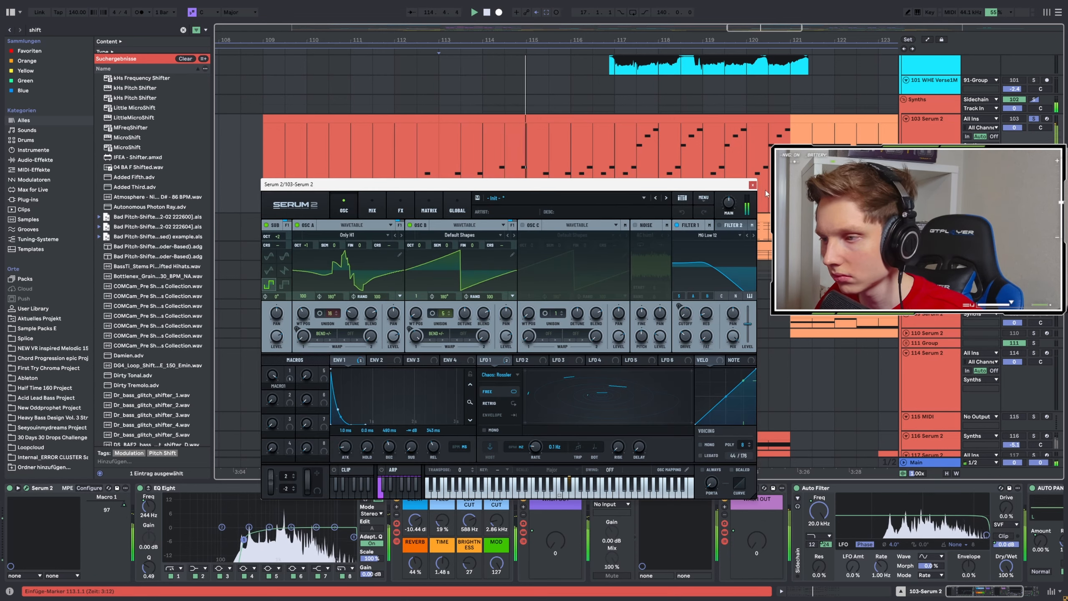
pyautogui.click(753, 185)
pyautogui.scroll(-5, 522, 262)
pyautogui.press('space')
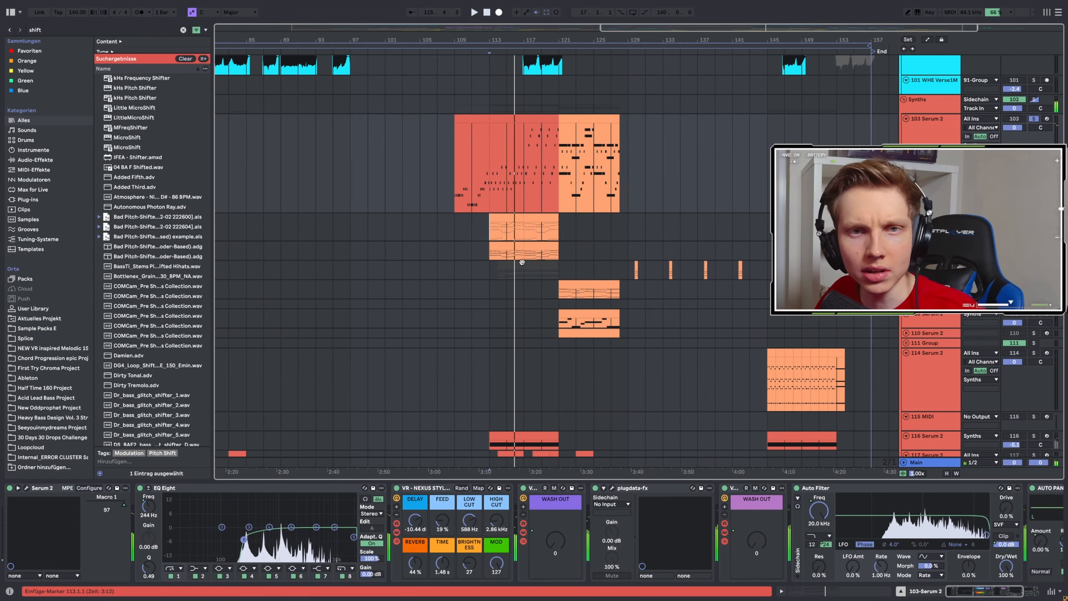
# Play the soloed 103-Serum 2 arp from bar 117.1 and look over its notes and effect chain.
pyautogui.scroll(3, 523, 263)
pyautogui.scroll(4, 524, 263)
pyautogui.click(528, 215)
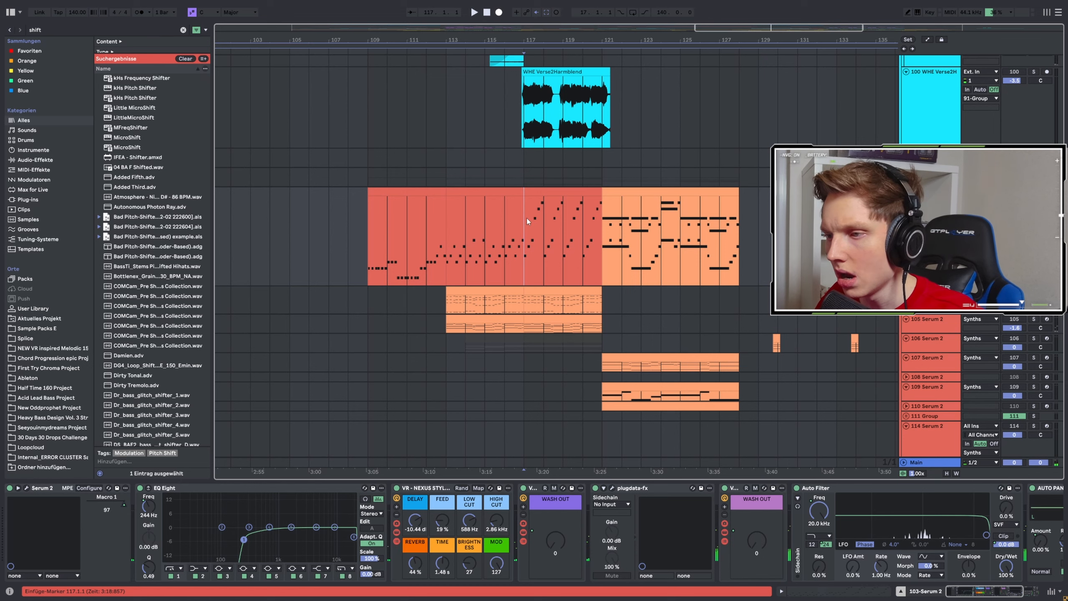
pyautogui.scroll(-3, 483, 259)
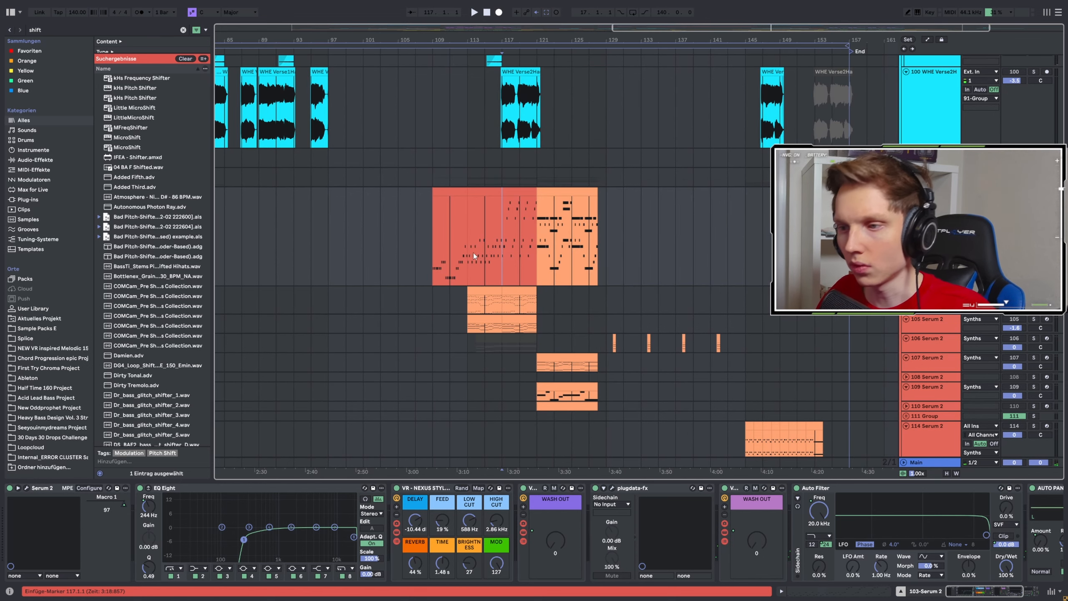
pyautogui.scroll(3, 489, 236)
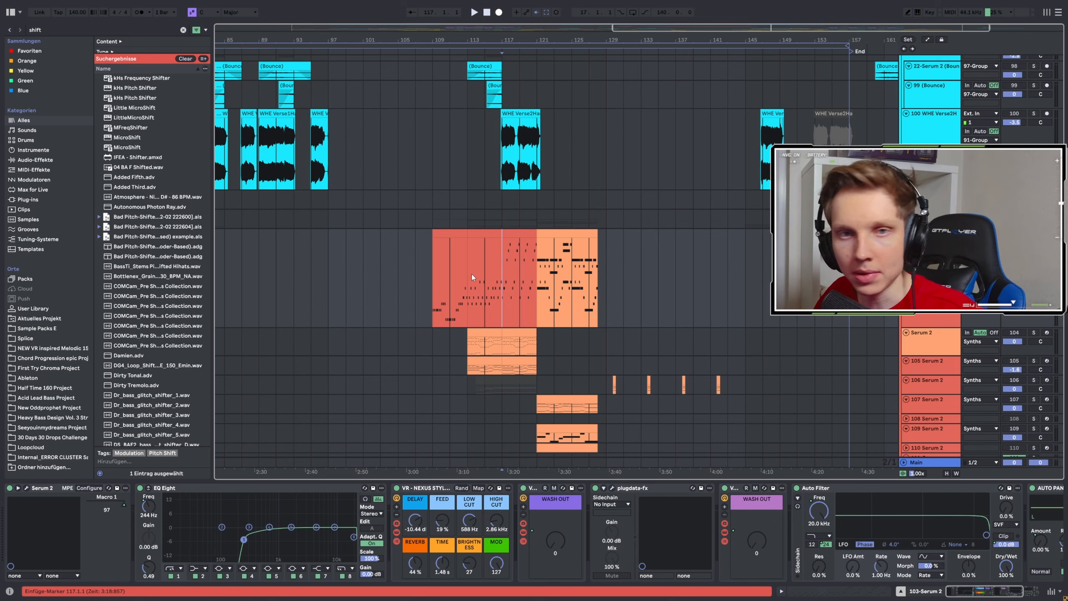
pyautogui.scroll(3, 496, 271)
pyautogui.press('space')
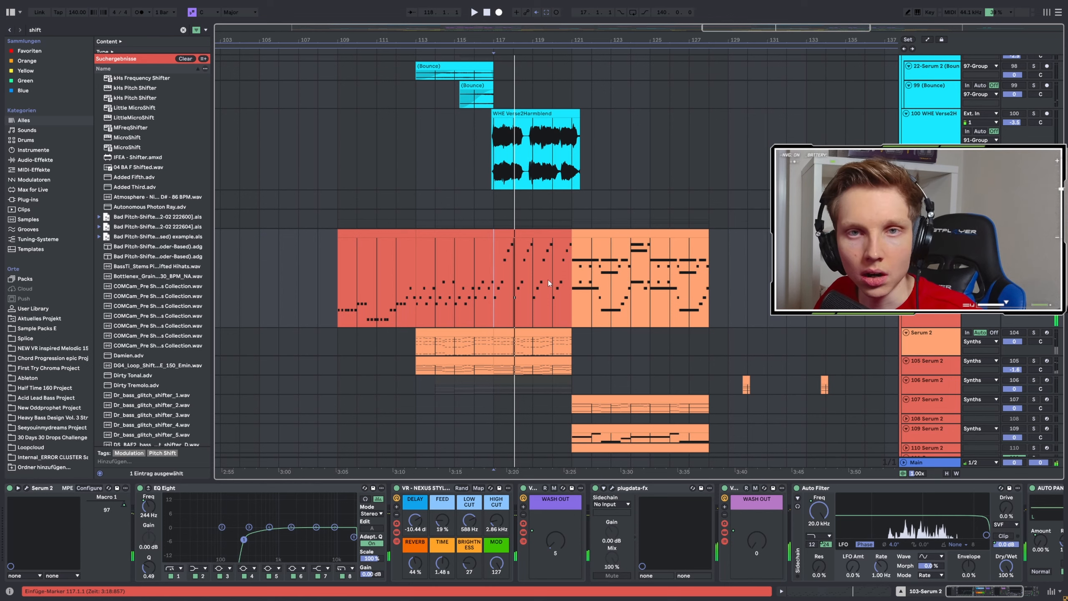
# Play the arrangement from bar 121.1 and solo the 107 Serum 2 track to hear it alone.
pyautogui.scroll(-1, 543, 282)
pyautogui.scroll(3, 547, 285)
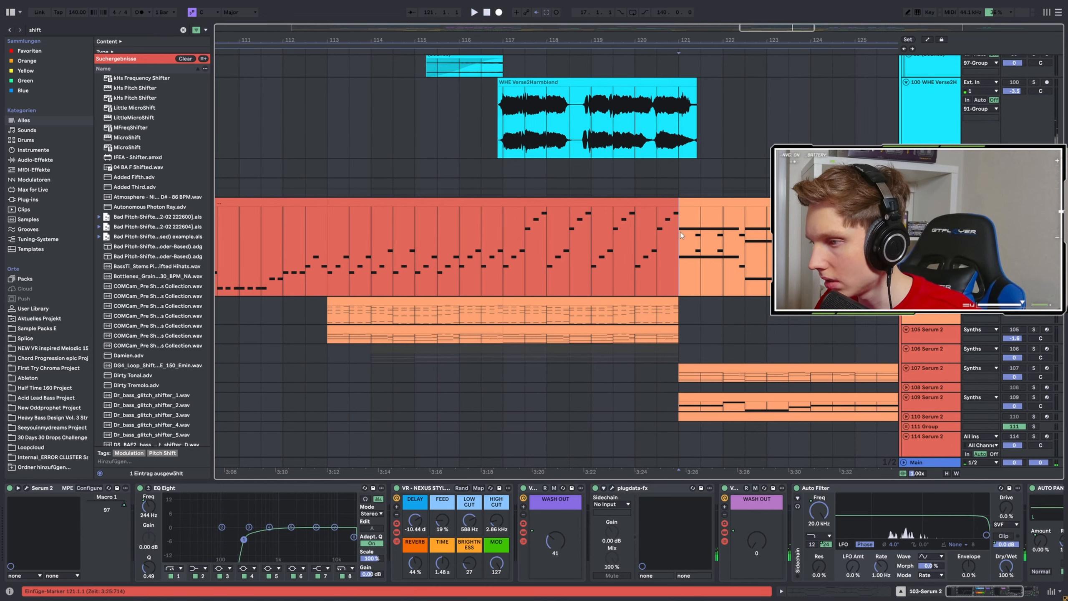
pyautogui.scroll(-3, 673, 236)
pyautogui.scroll(-1, 636, 249)
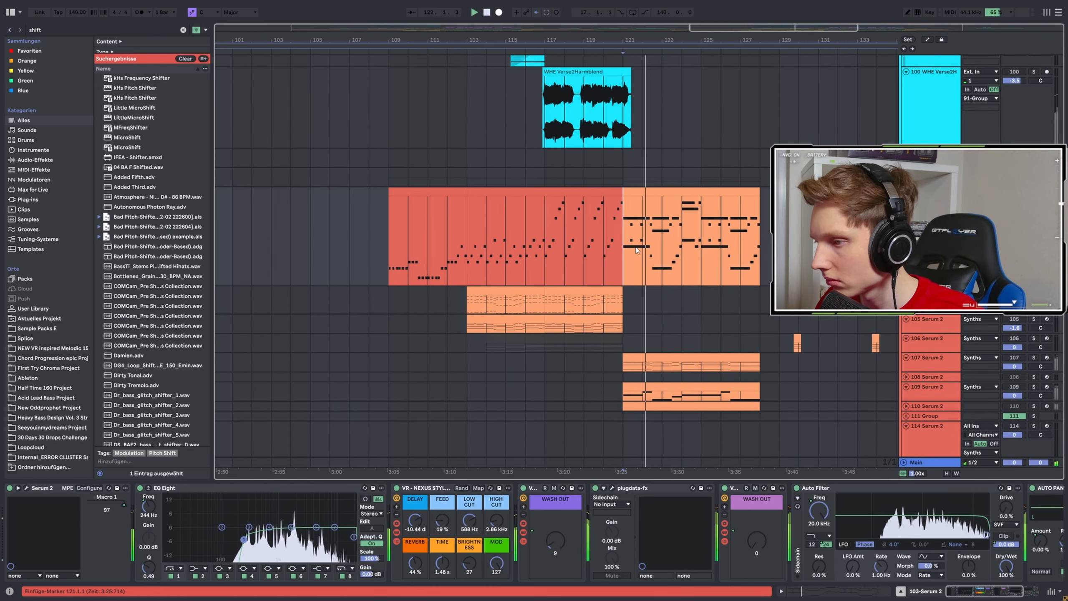
pyautogui.scroll(-2, 636, 250)
pyautogui.press('s')
pyautogui.click(631, 325)
pyautogui.scroll(-6, 754, 309)
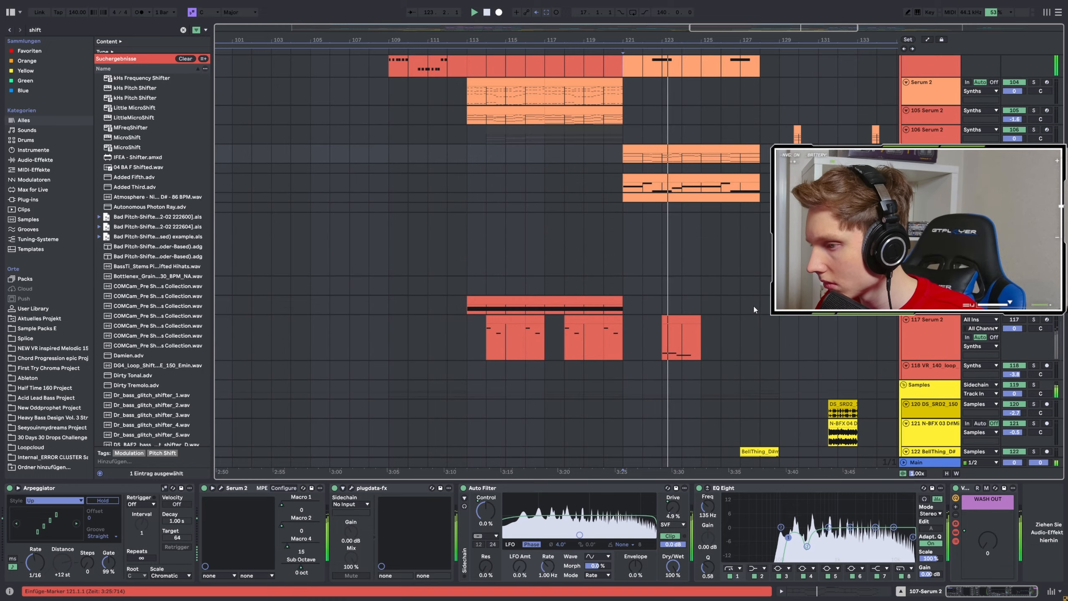
# Follow the playback into the second drop around bar 129 and look over the sample, vocal and bass tracks.
pyautogui.scroll(-5, 746, 299)
pyautogui.scroll(-3, 726, 304)
pyautogui.scroll(-7, 726, 304)
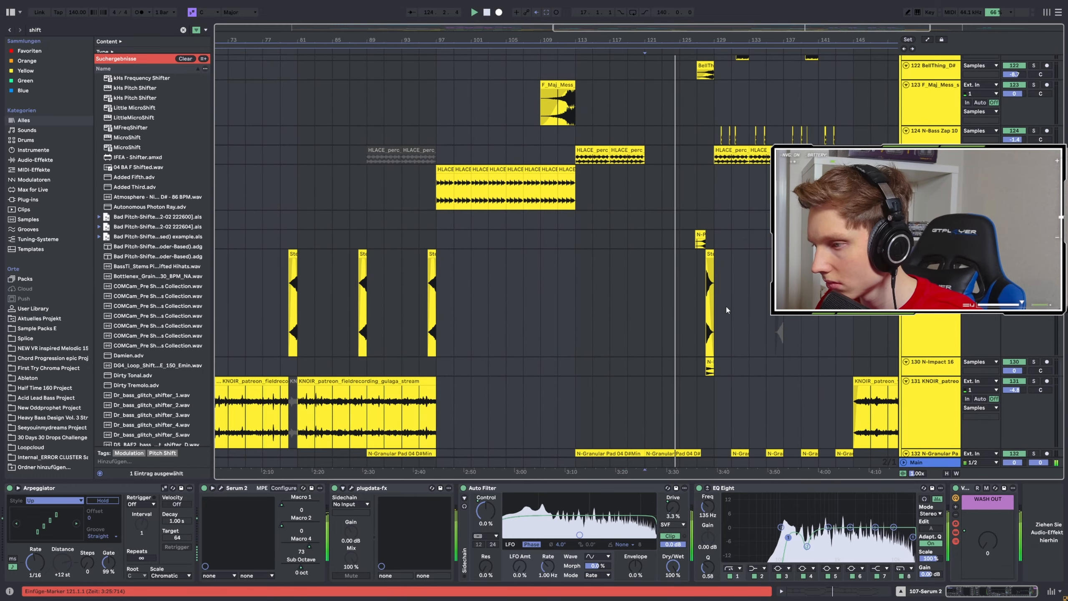
pyautogui.scroll(10, 726, 304)
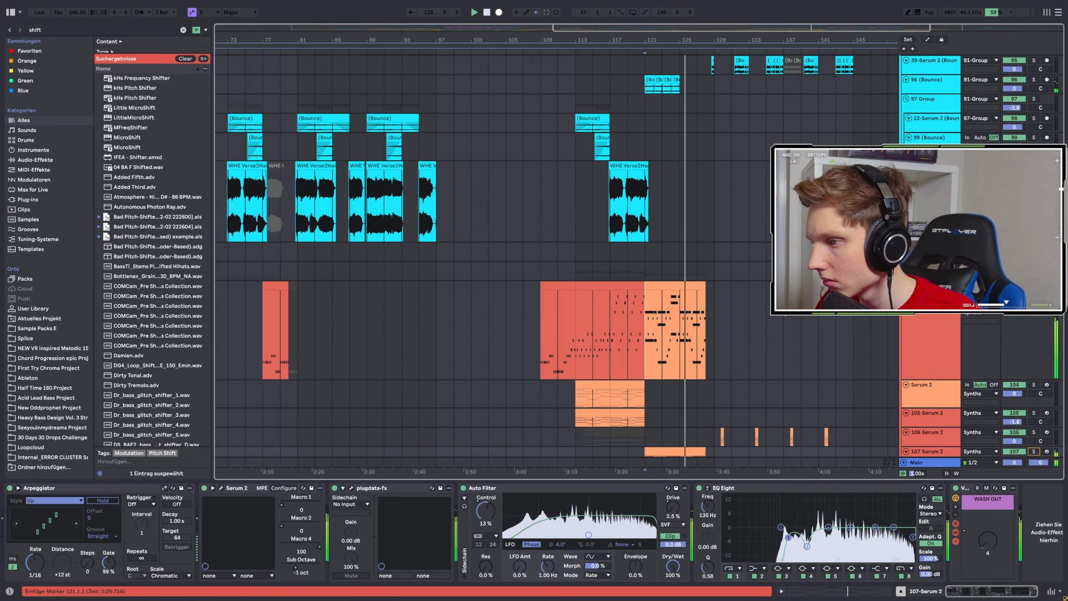
pyautogui.scroll(1, 784, 307)
pyautogui.scroll(2, 784, 307)
pyautogui.scroll(4, 648, 301)
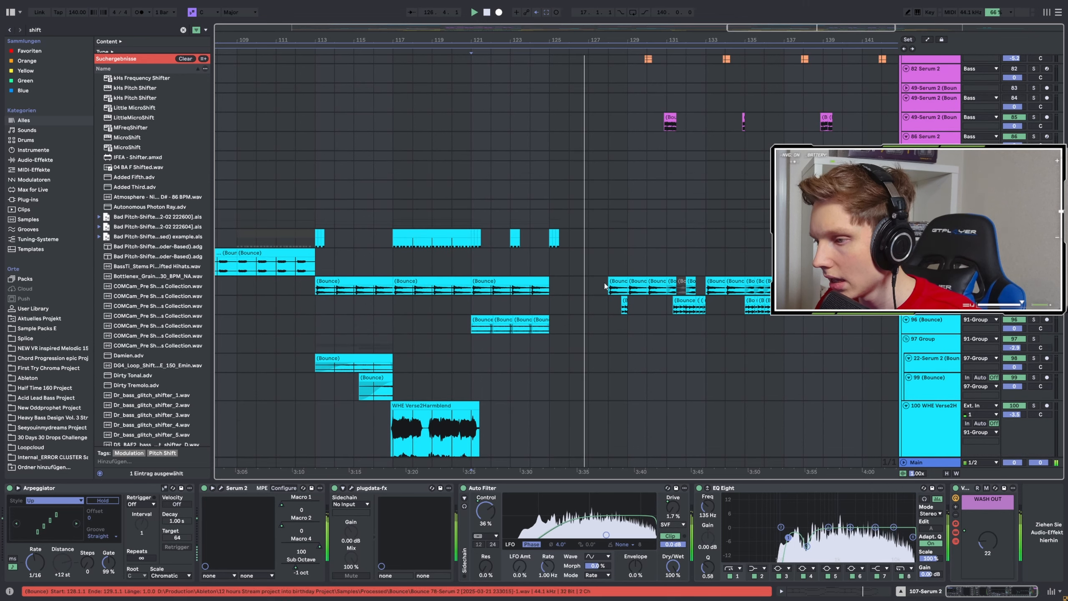
pyautogui.scroll(3, 656, 311)
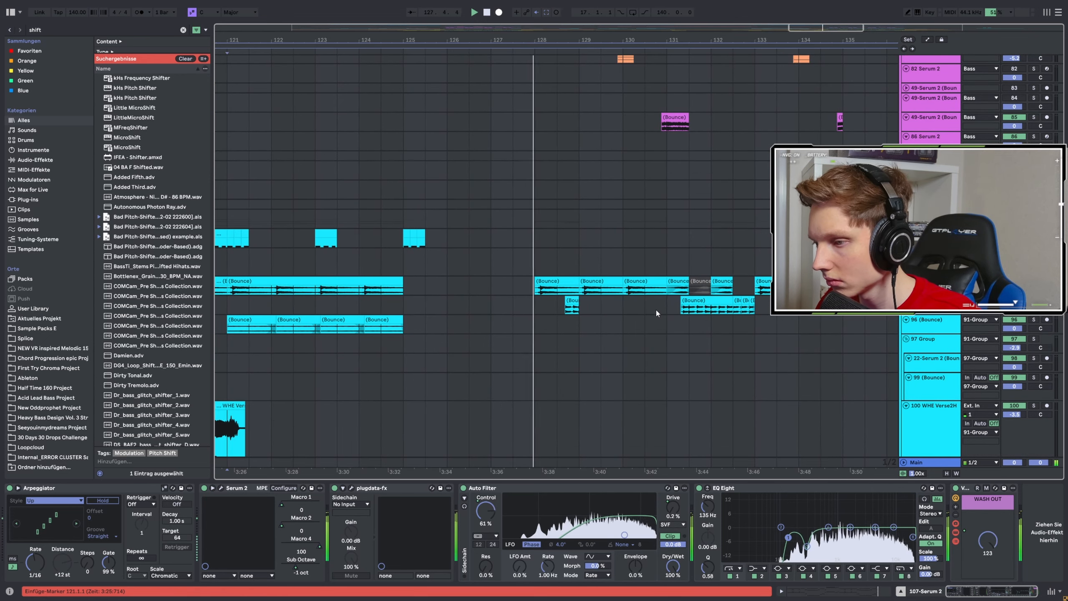
pyautogui.scroll(6, 651, 317)
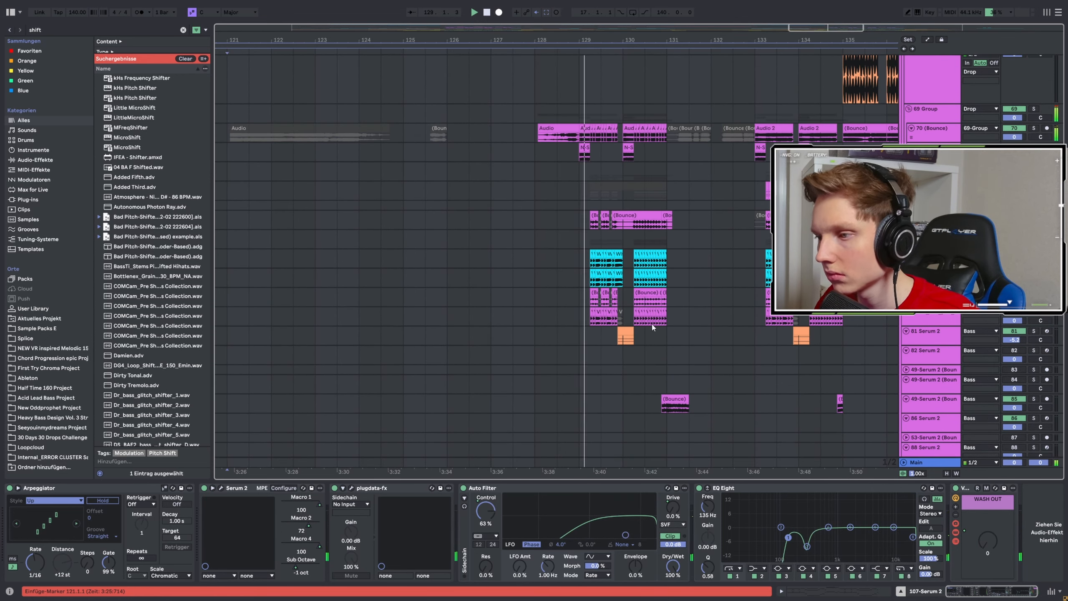
pyautogui.hscroll(4, 544, 318)
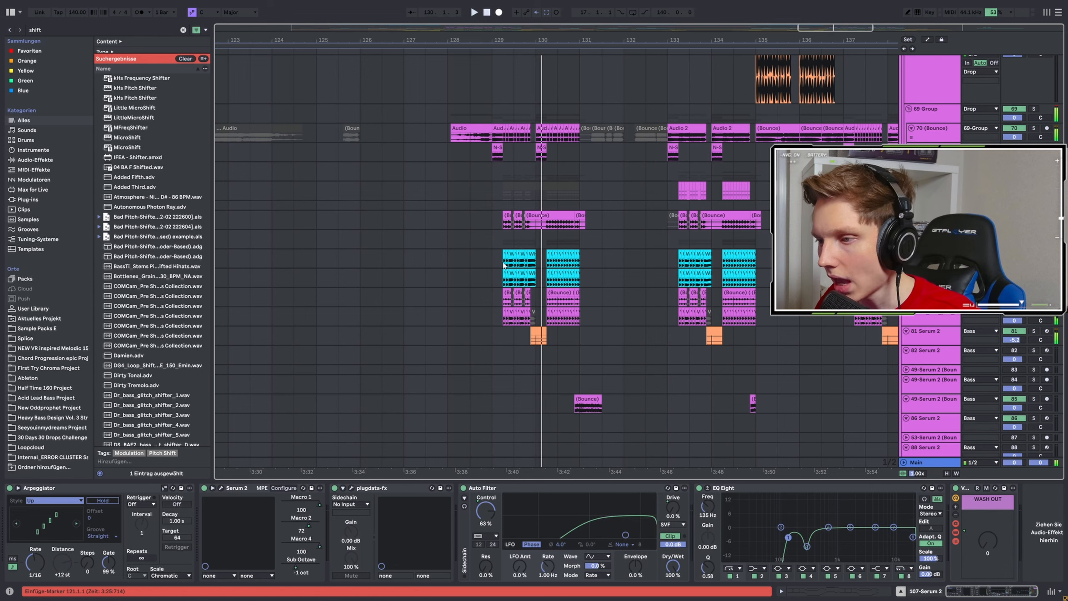
# Audition the 78 and 77 WHE Verse vocal chop tracks separately in solo from bar 129.2.
pyautogui.click(504, 265)
pyautogui.scroll(3, 579, 290)
pyautogui.scroll(3, 564, 314)
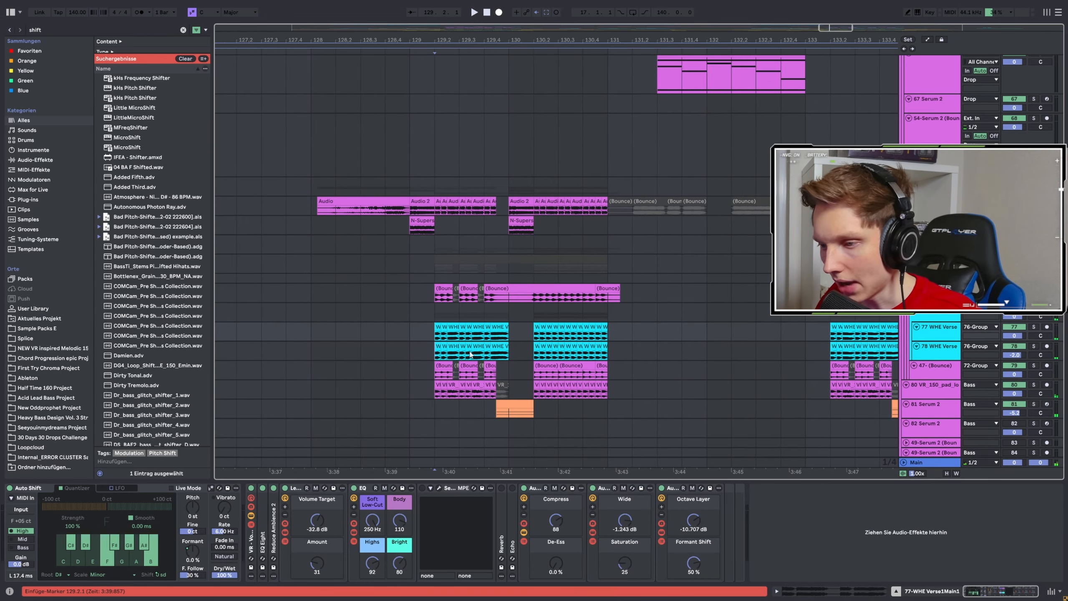
pyautogui.click(1033, 346)
pyautogui.press('space')
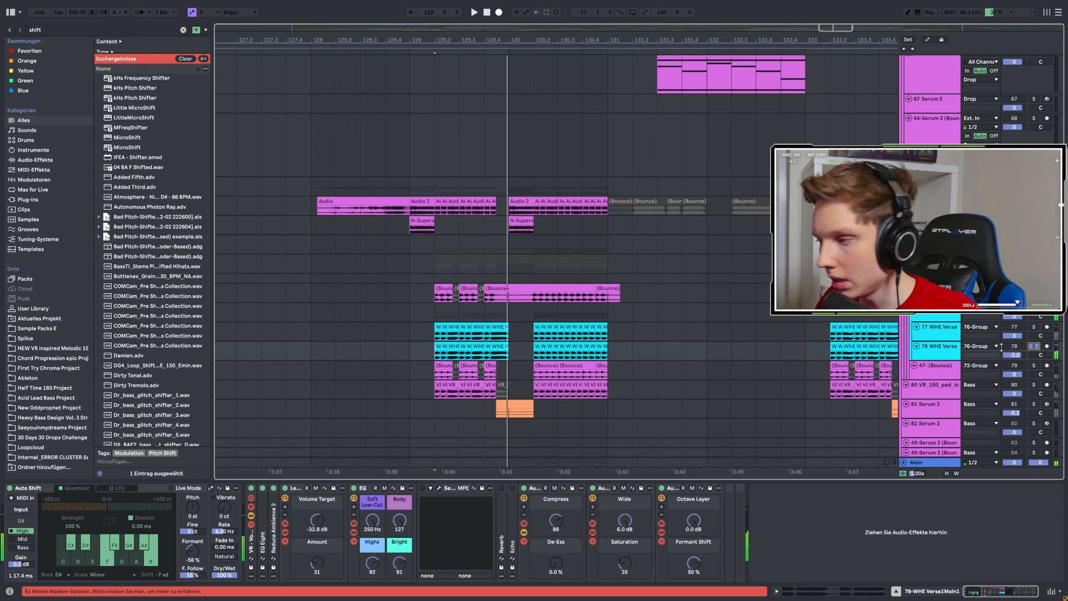
pyautogui.press('space')
pyautogui.press('space')
pyautogui.click(1034, 327)
# Play the 76 Group vocal chops together in solo from bar 129.2 and clear the solo.
pyautogui.press('space')
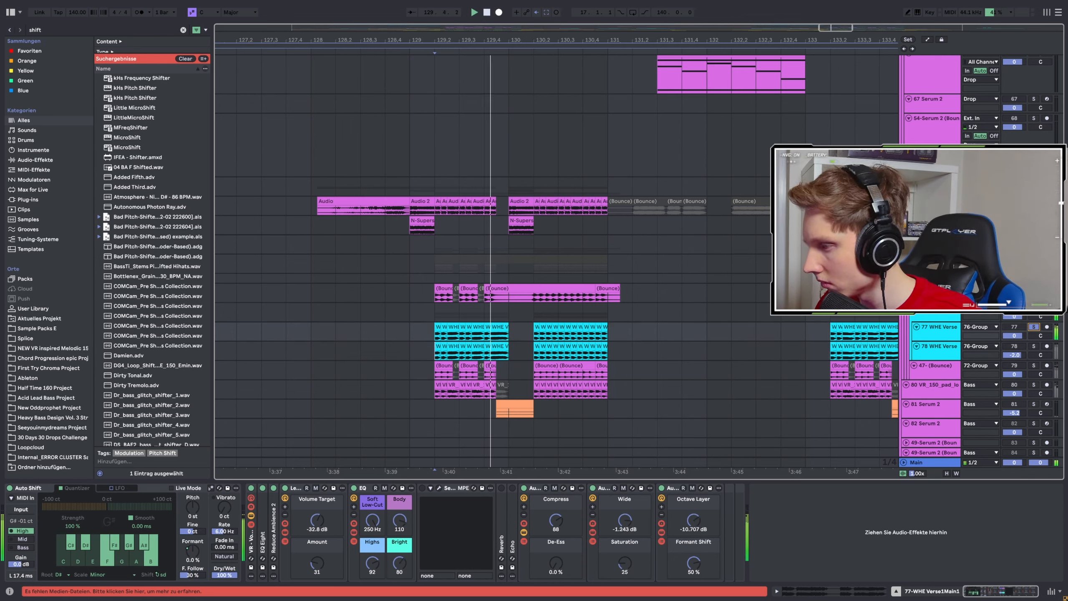
pyautogui.press('space')
pyautogui.click(1034, 307)
pyautogui.press('space')
pyautogui.press('space')
pyautogui.click(1034, 308)
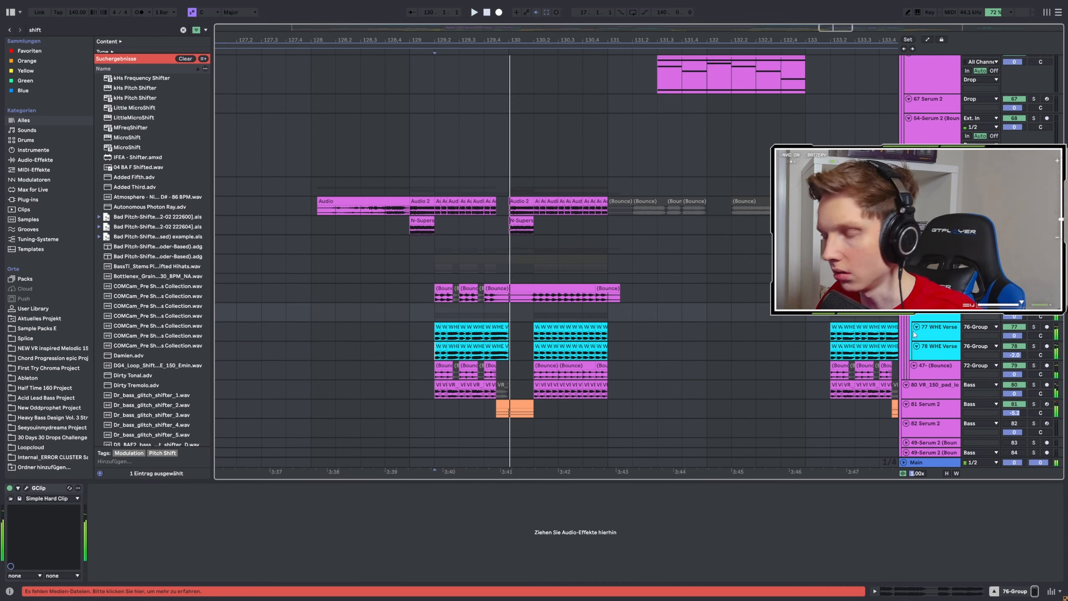
# Play the second drop from bar 129.2 and again from bar 132.3 while looking over its tracks.
pyautogui.press('space')
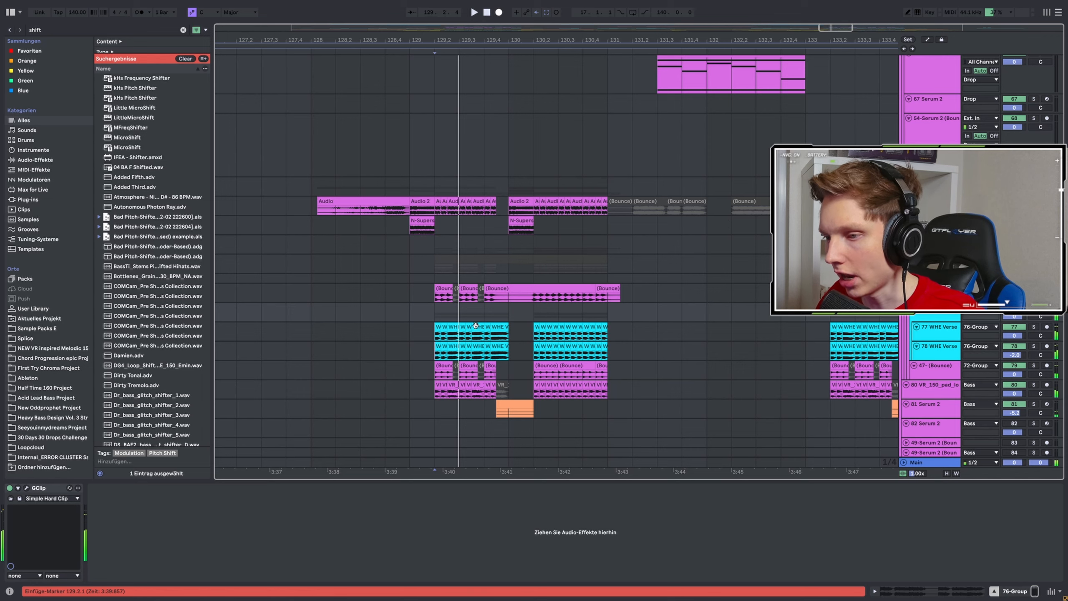
pyautogui.press('space')
pyautogui.scroll(-3, 515, 328)
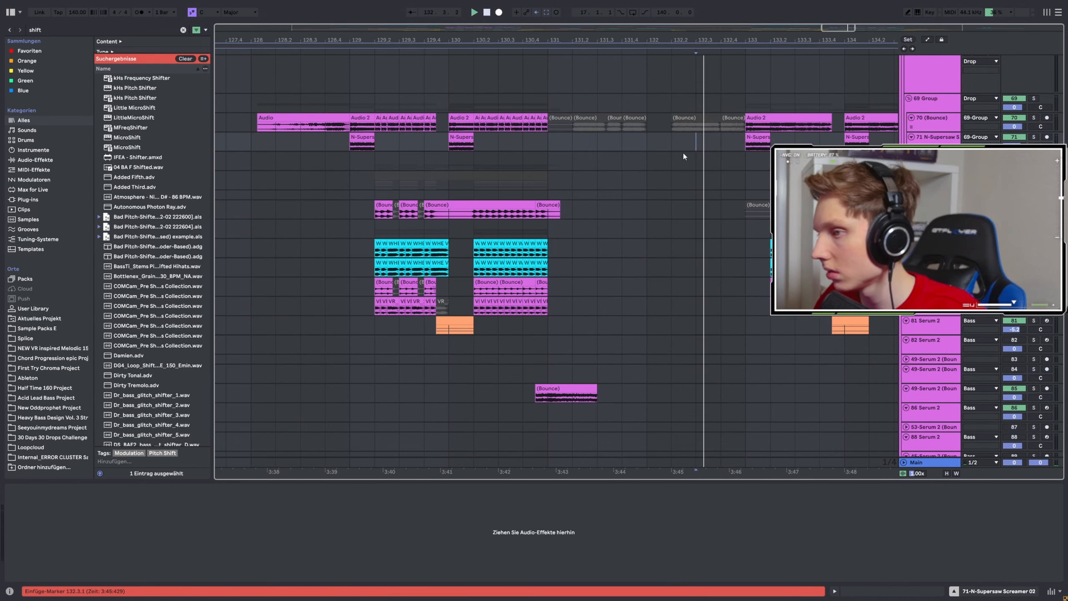
pyautogui.scroll(-3, 488, 240)
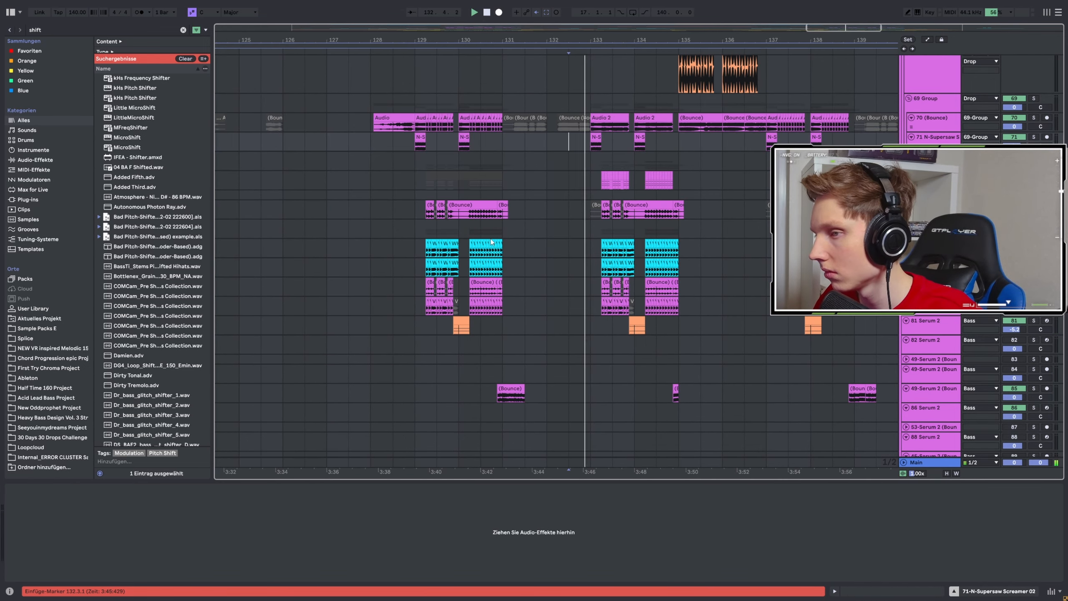
pyautogui.scroll(8, 609, 307)
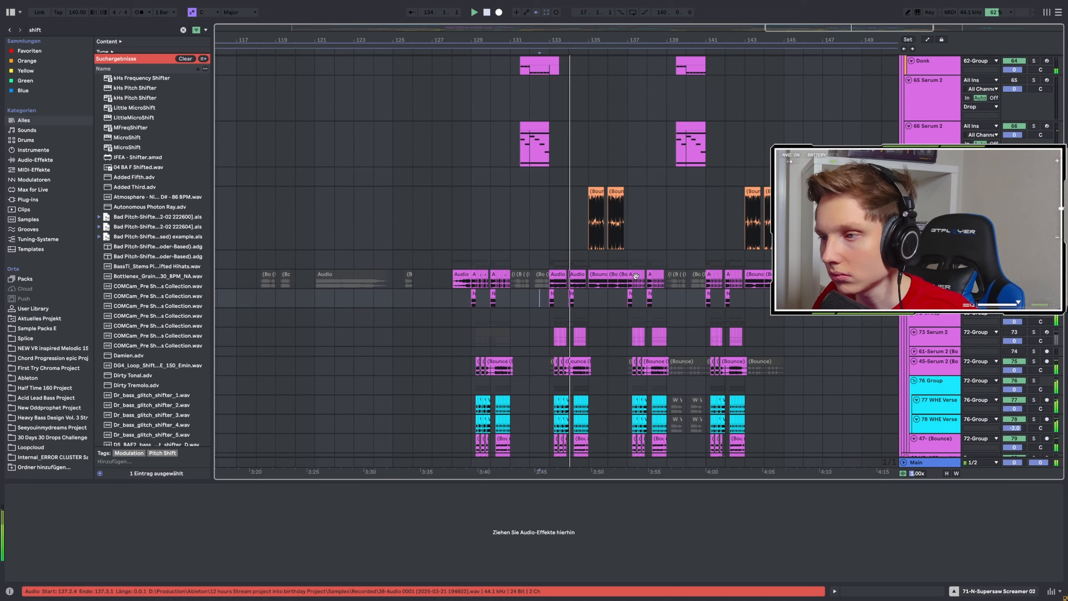
pyautogui.scroll(4, 452, 254)
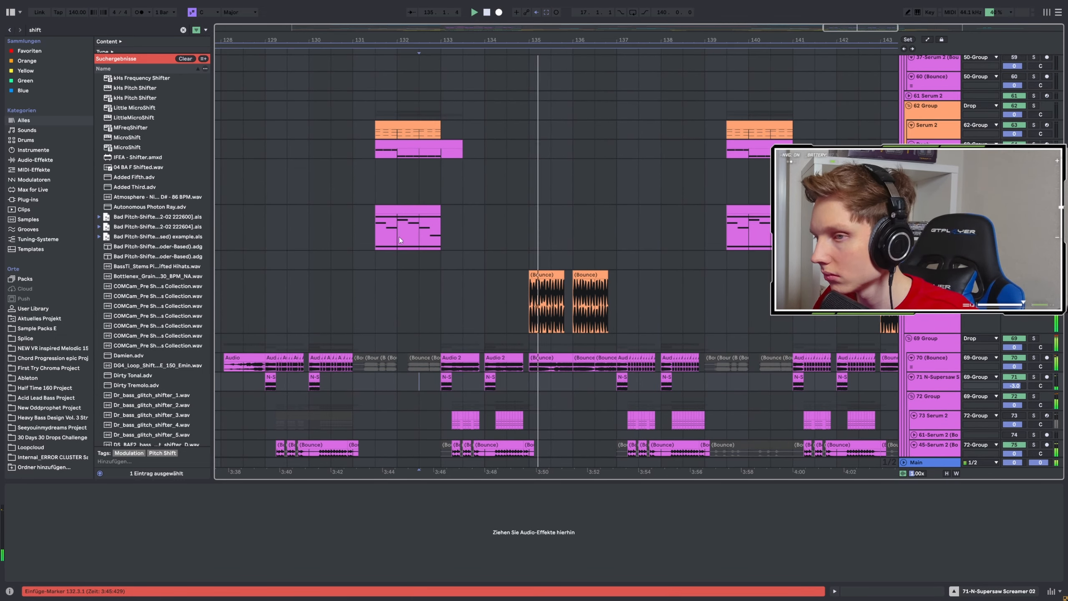
# Play the 66 Serum 2 clip from bar 131.3, view its Serum 2 oscillators and effects, and close the plug-in window.
pyautogui.click(381, 232)
pyautogui.press('space')
pyautogui.press('space')
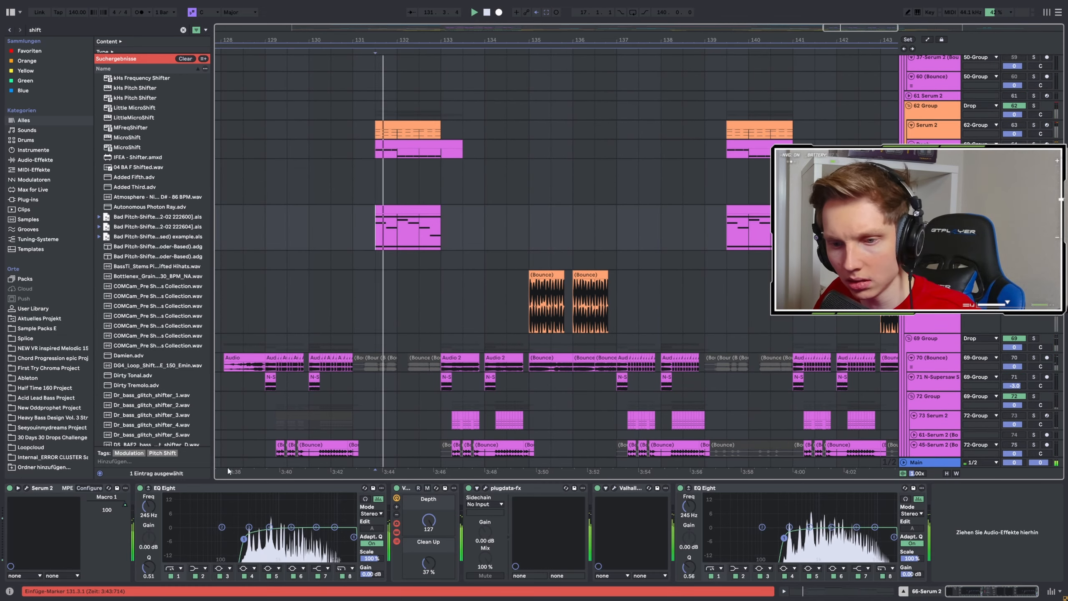
pyautogui.click(26, 489)
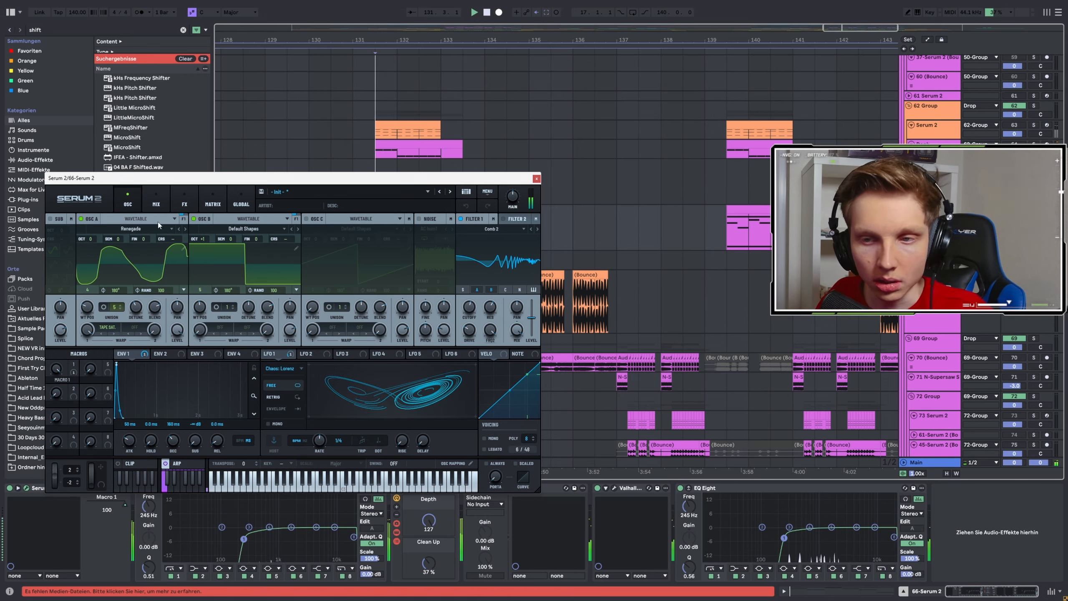
pyautogui.click(169, 205)
pyautogui.click(184, 205)
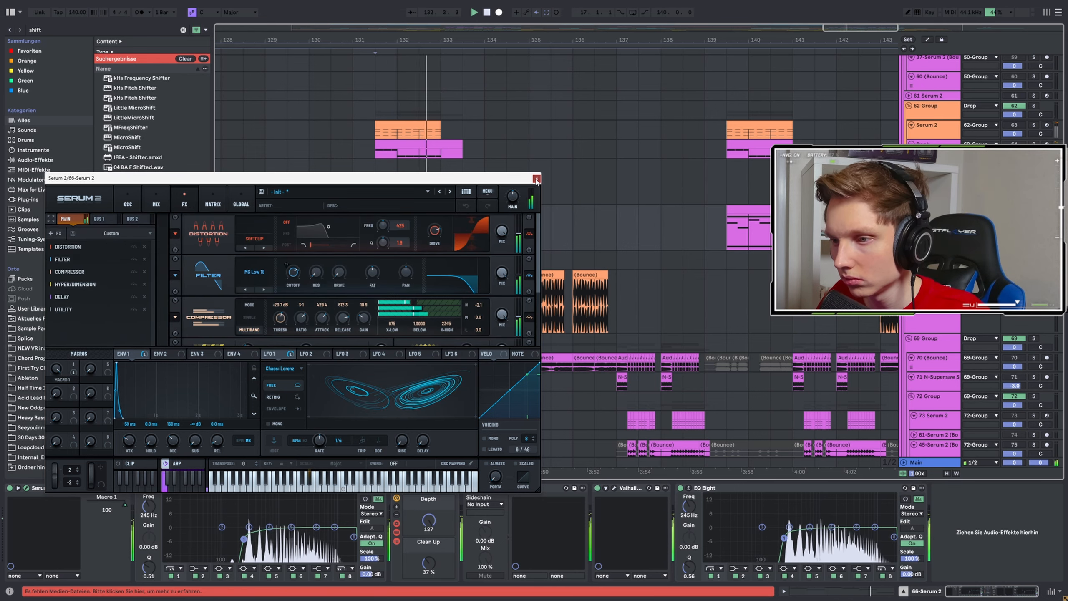
pyautogui.press('Escape')
pyautogui.press('space')
# Play the second drop from the 71 N-Supersaw Screamer 02 clip at bar 137.1.
pyautogui.click(1034, 209)
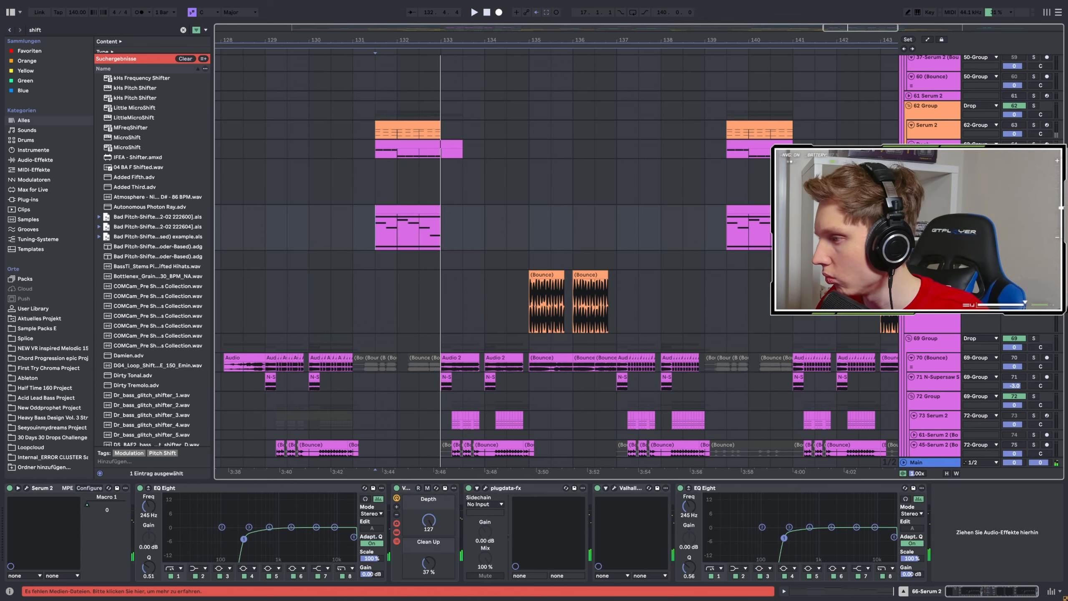
pyautogui.press('space')
pyautogui.scroll(-3, 546, 305)
pyautogui.click(622, 242)
pyautogui.press('space')
pyautogui.press('space')
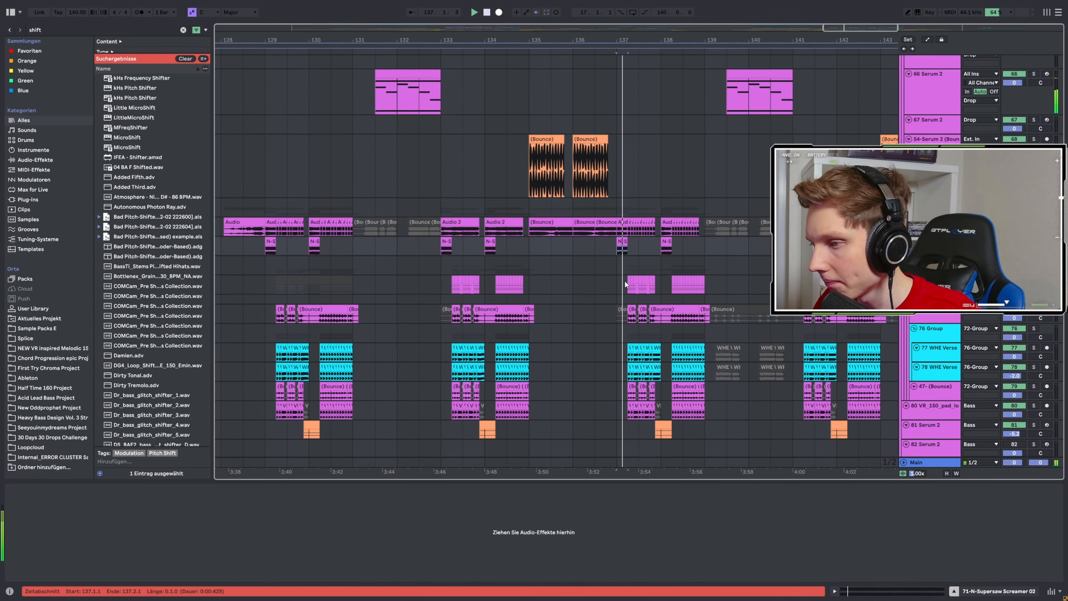
# Look over the bass, vocal and synth tracks below while the drop plays, and stop playback.
pyautogui.scroll(-5, 627, 286)
pyautogui.scroll(-3, 669, 323)
pyautogui.scroll(3, 753, 224)
pyautogui.scroll(-8, 753, 225)
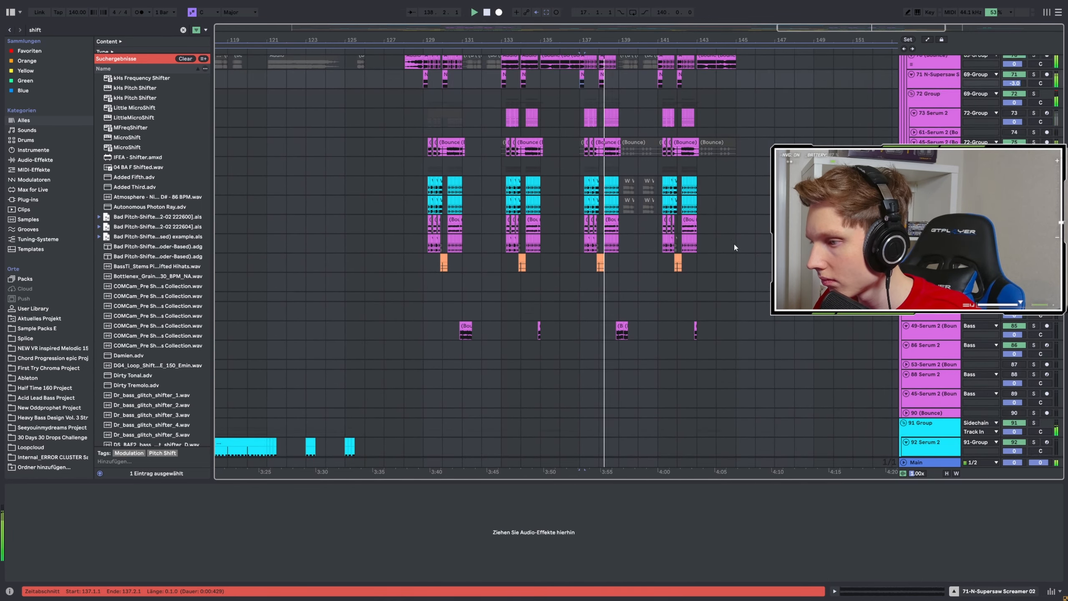
pyautogui.scroll(-8, 753, 269)
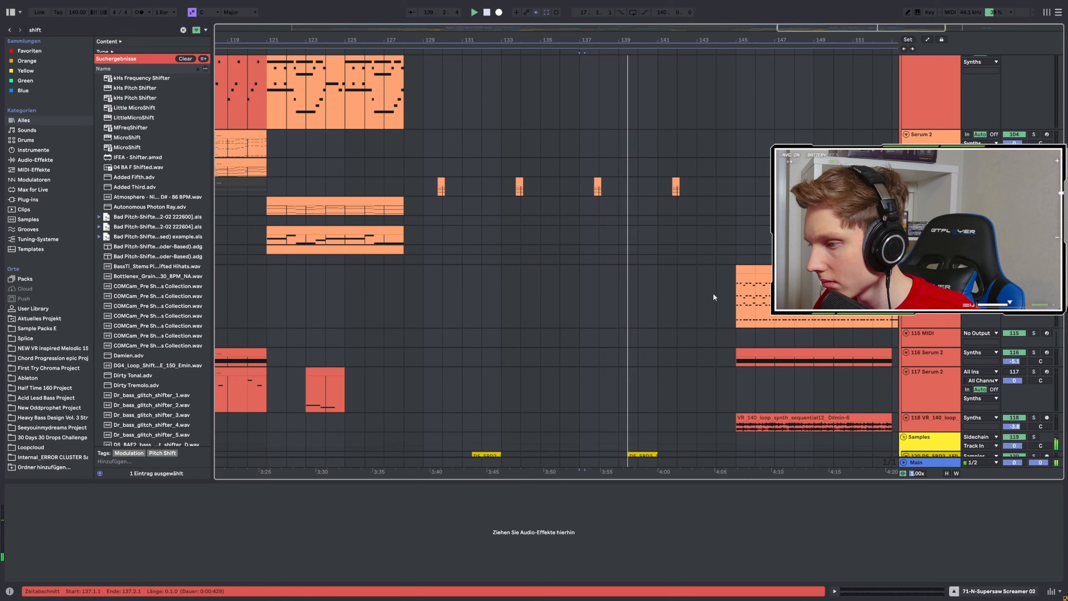
pyautogui.scroll(-3, 715, 295)
pyautogui.press('space')
# Select the 114 Serum 2 track, look over its clips in the arrangement and play its intro clip from bar 29.1.
pyautogui.click(700, 302)
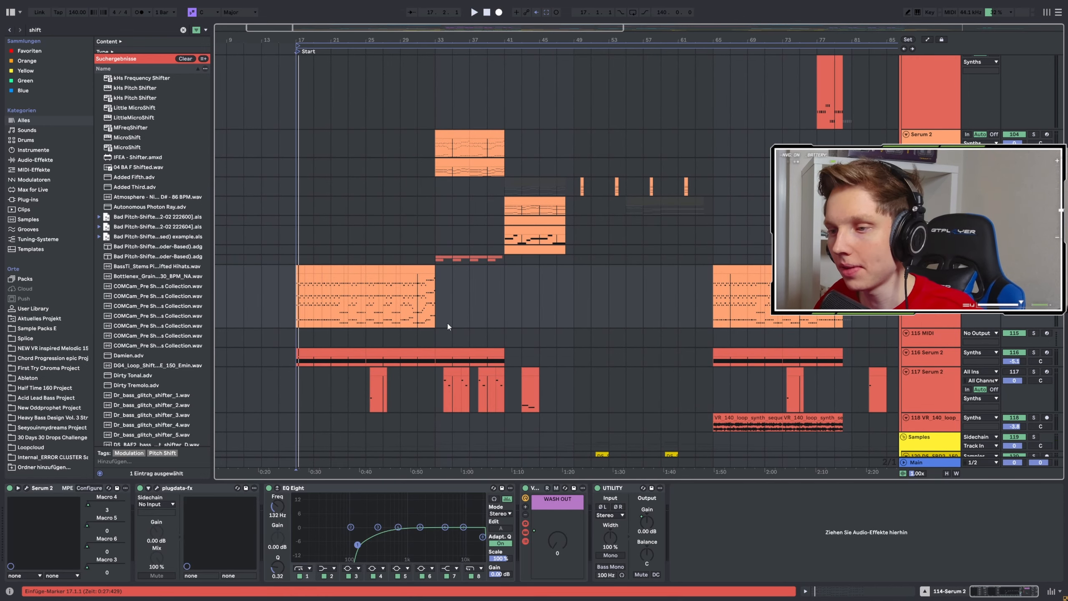
pyautogui.scroll(-3, 449, 327)
pyautogui.scroll(3, 388, 325)
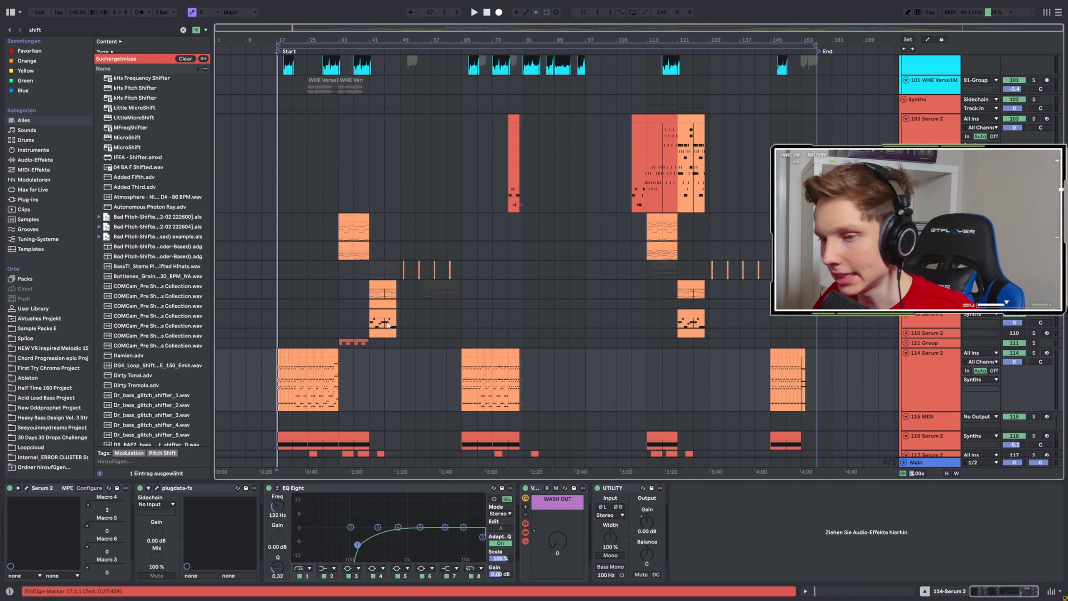
pyautogui.scroll(5, 255, 350)
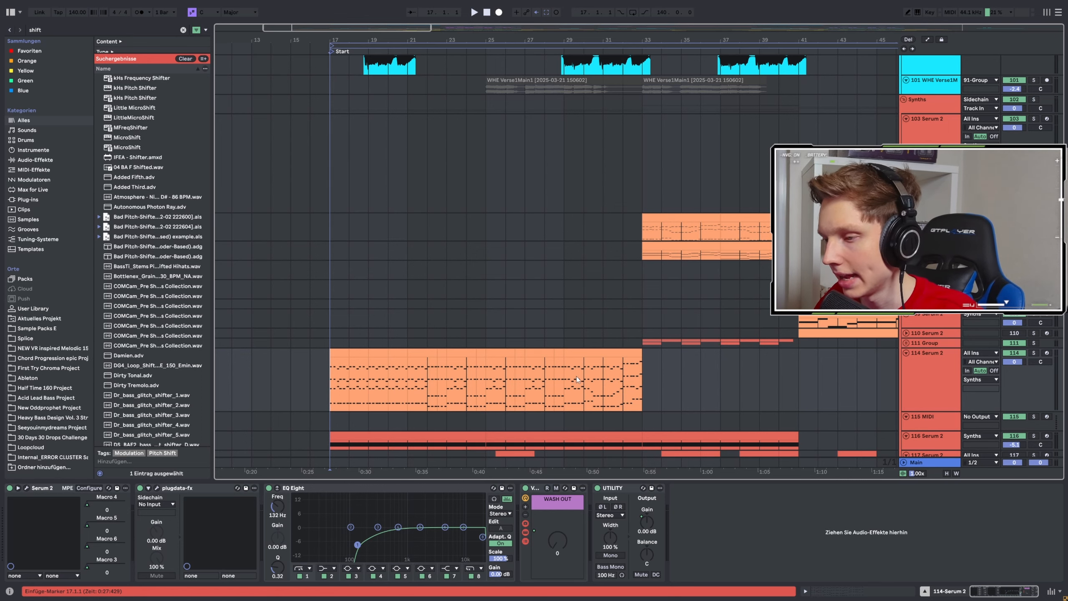
pyautogui.click(564, 377)
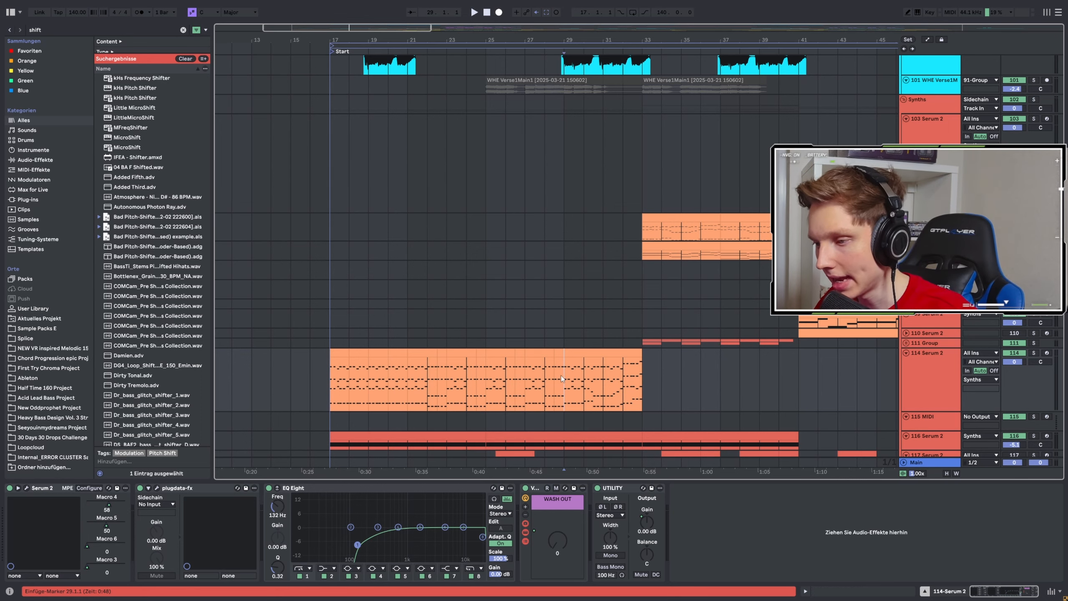
pyautogui.press('space')
pyautogui.scroll(-2, 597, 372)
pyautogui.scroll(-2, 599, 371)
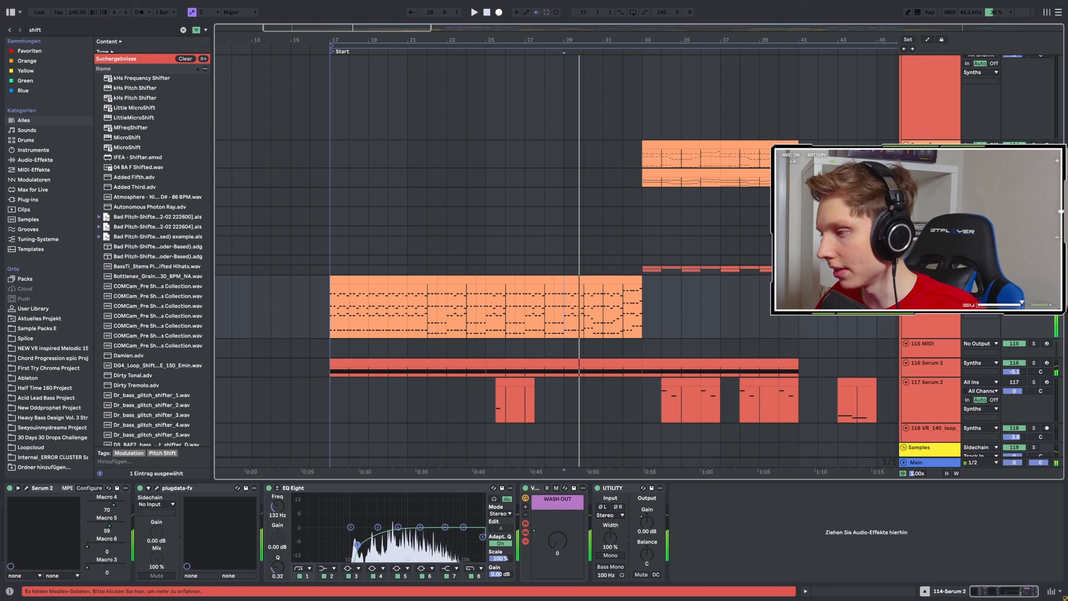
pyautogui.press('space')
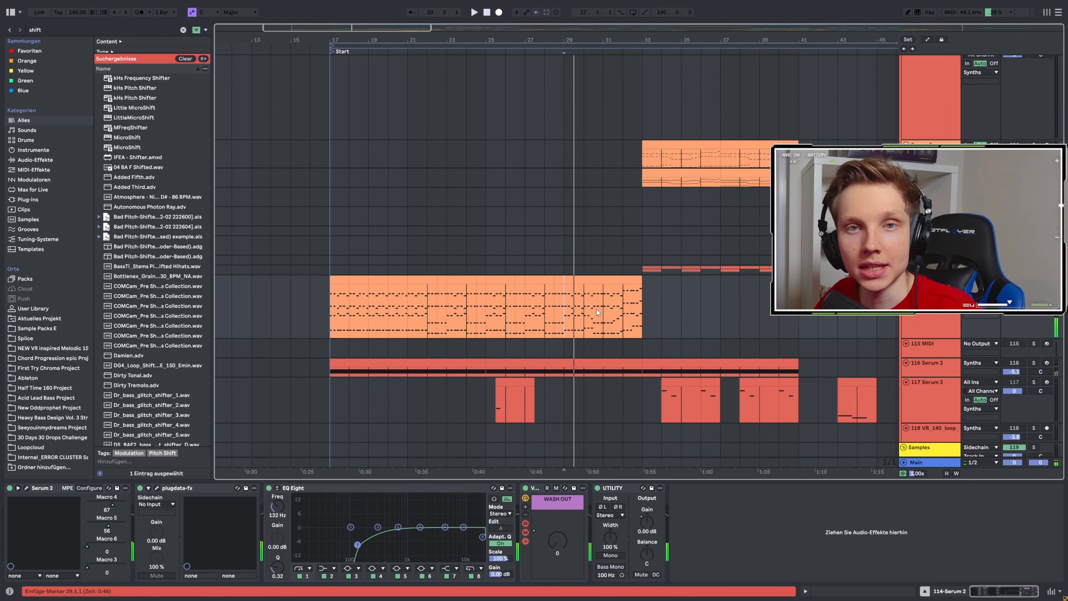
# Replay the 114 Serum 2 intro clip from bar 29.1 through its transition and view the whole arrangement.
pyautogui.press('space')
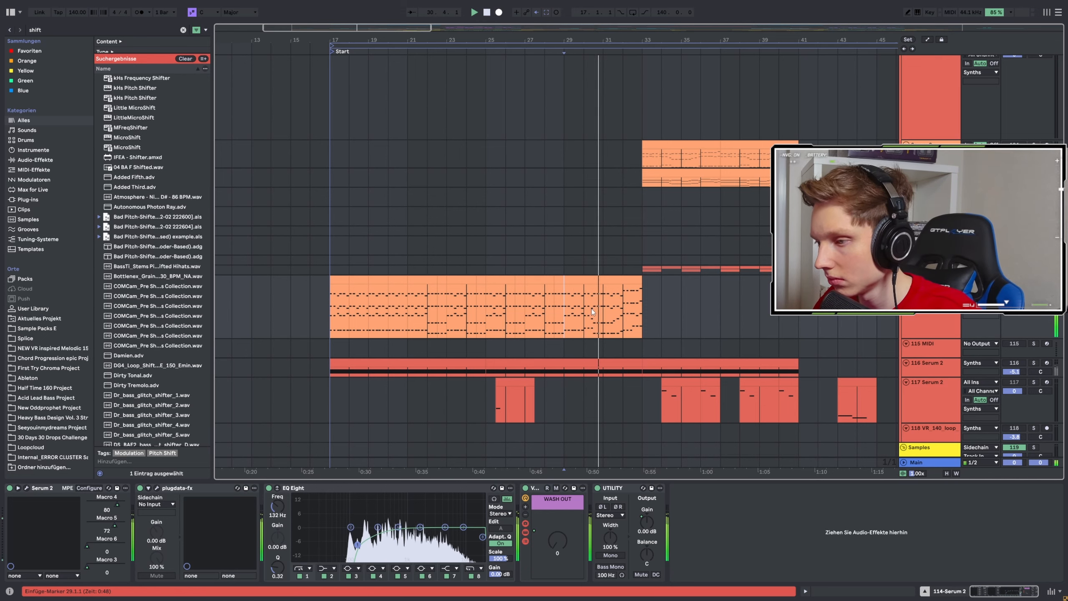
pyautogui.press('-')
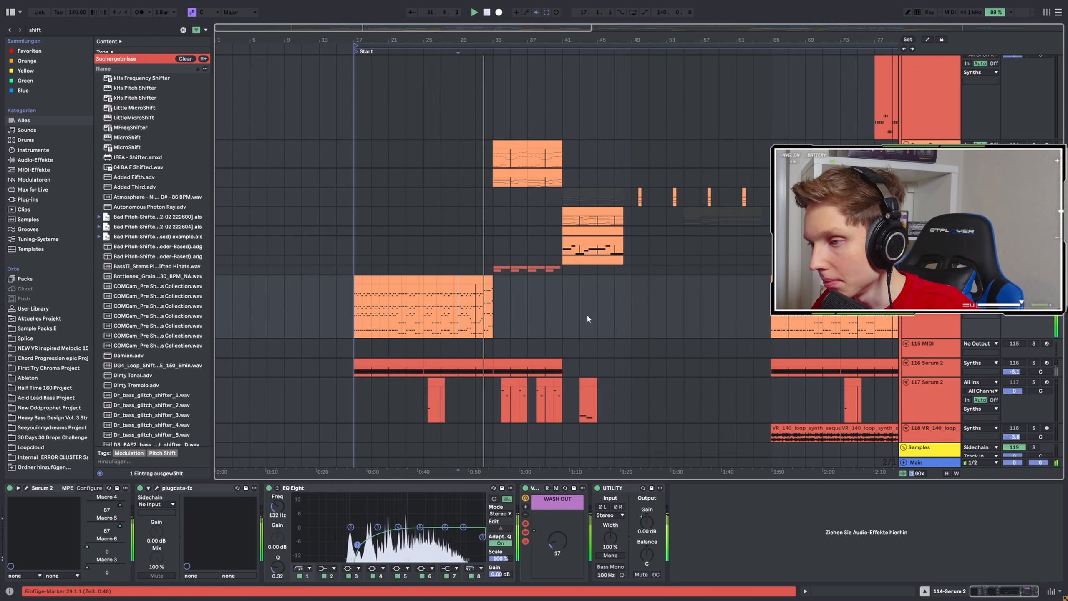
pyautogui.press('+')
pyautogui.press('-')
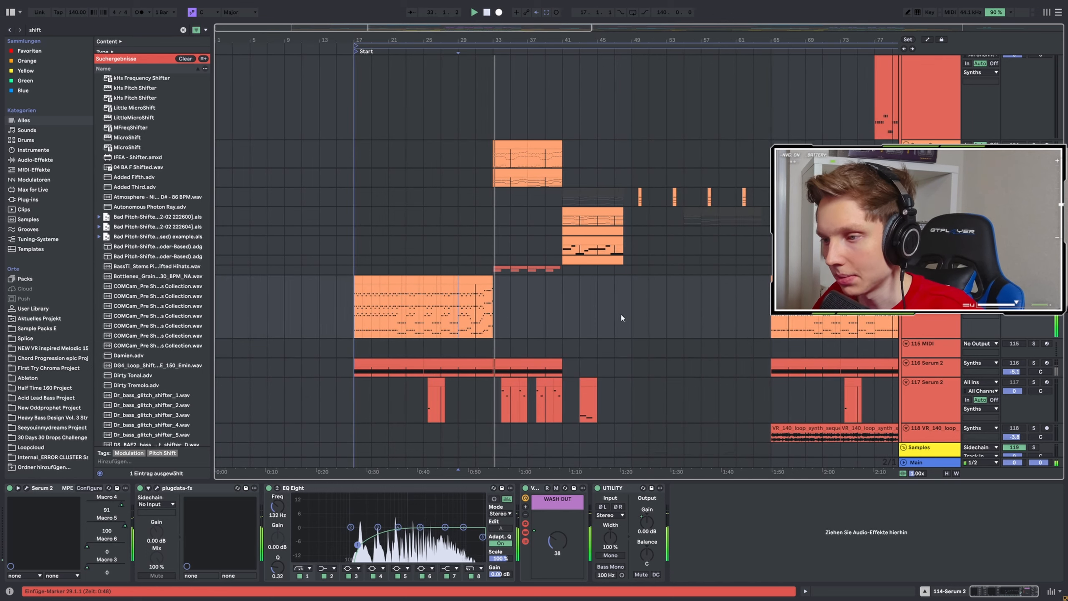
pyautogui.press('-')
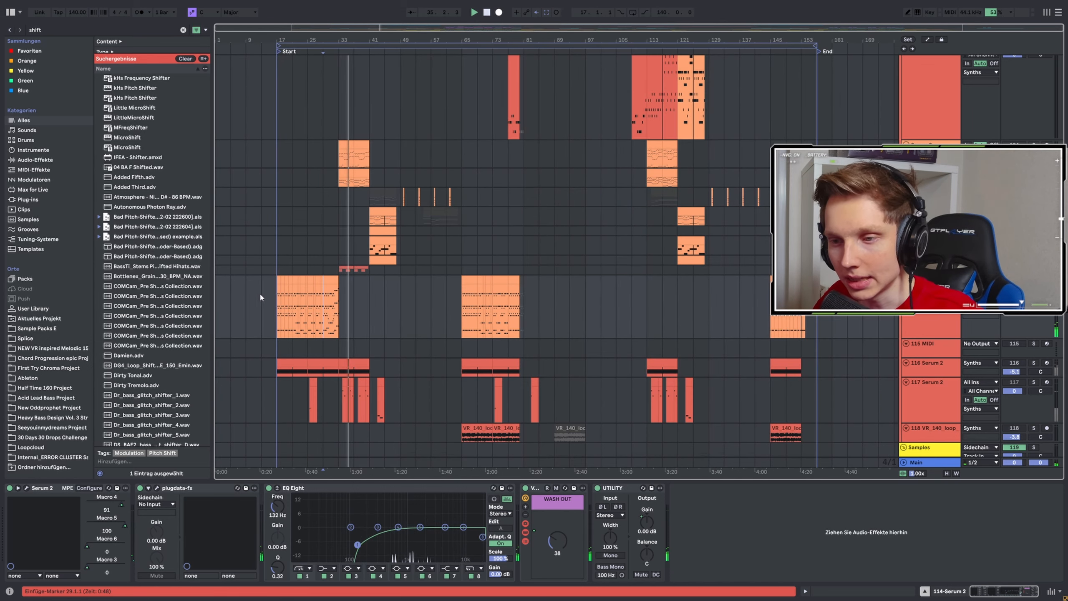
# Play the 114 Serum 2 intro clip from its beginning at bar 17.1.
pyautogui.press('+')
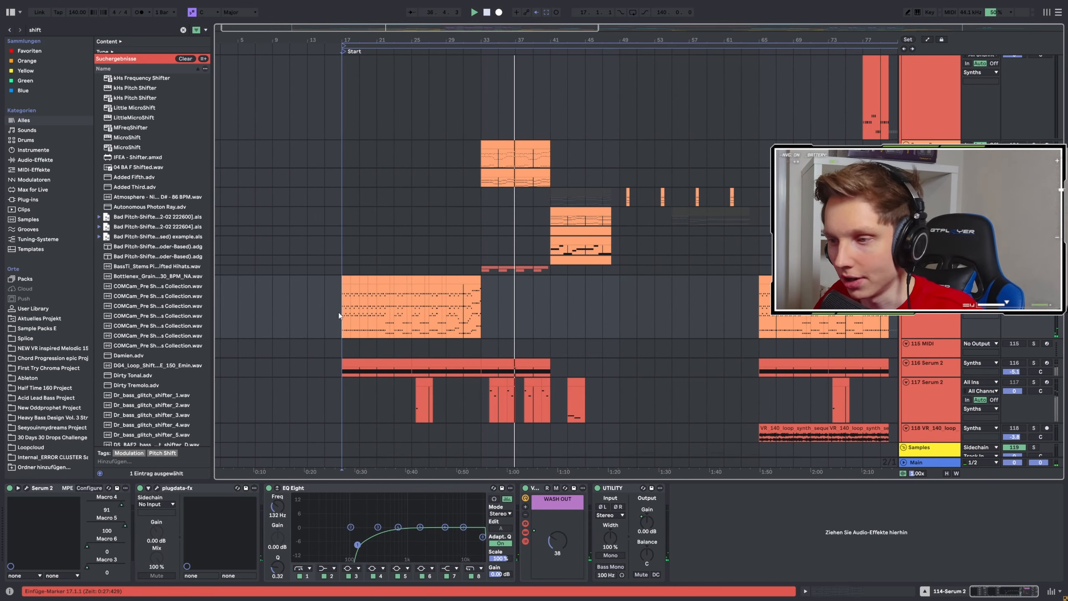
pyautogui.press('space')
pyautogui.press('space')
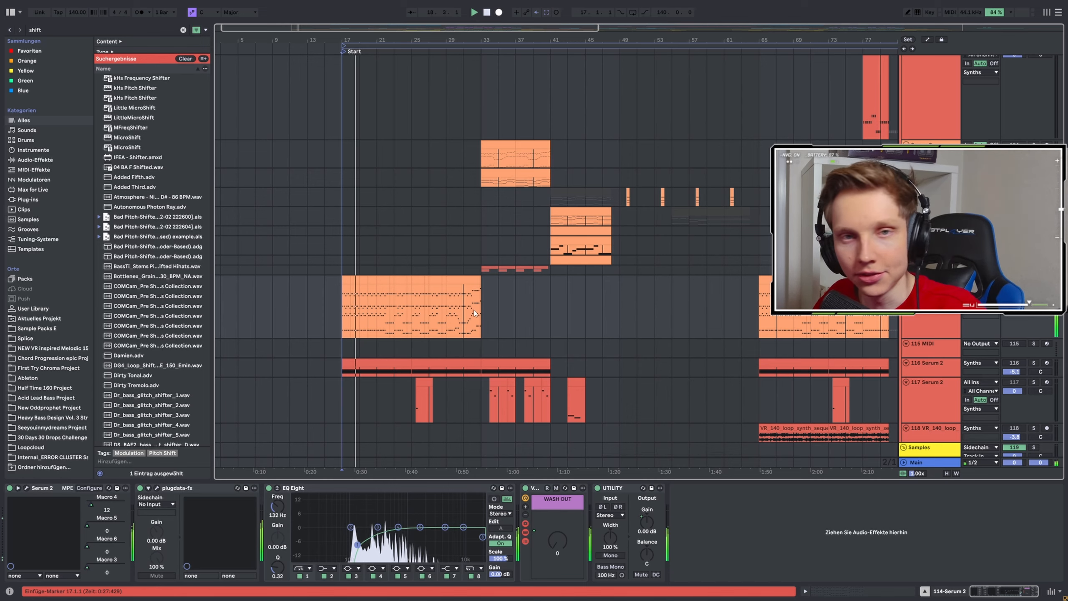
# Look over the sample, synth, vocal and bass tracks across the arrangement, including the bounced Serum 2 clips.
pyautogui.scroll(-5, 479, 314)
pyautogui.scroll(-7, 585, 303)
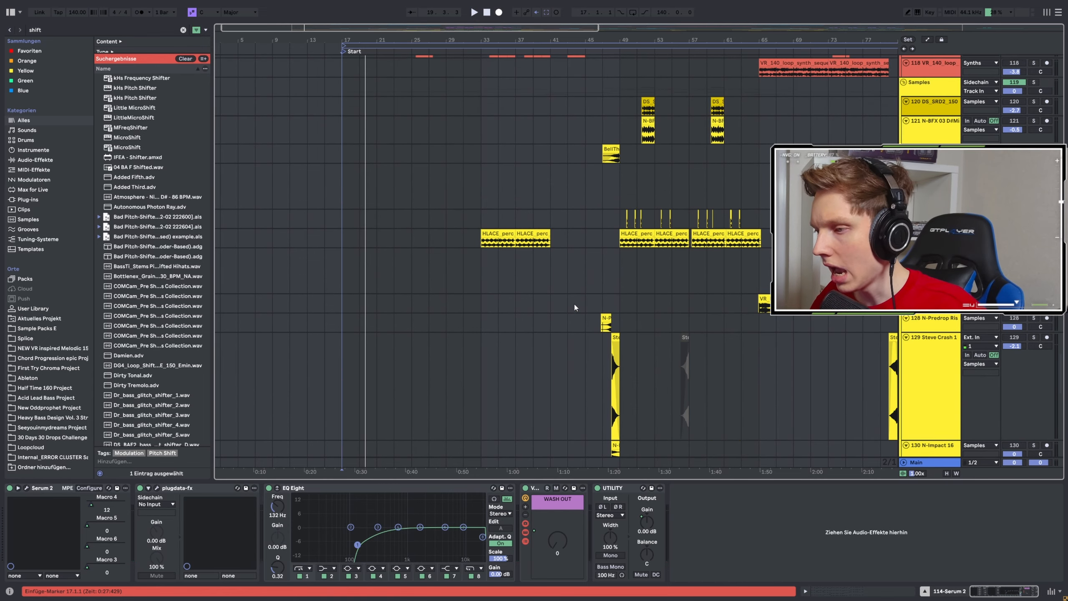
pyautogui.press('-')
pyautogui.scroll(3, 610, 302)
pyautogui.scroll(12, 621, 308)
pyautogui.scroll(4, 301, 274)
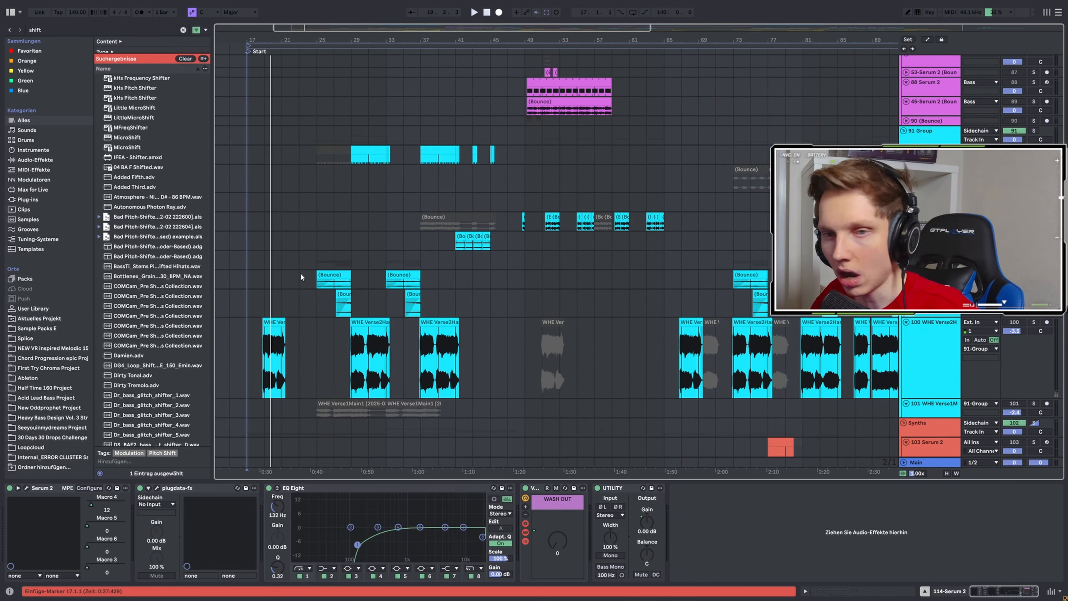
pyautogui.scroll(-2, 327, 272)
pyautogui.scroll(-1, 329, 263)
pyautogui.scroll(8, 708, 262)
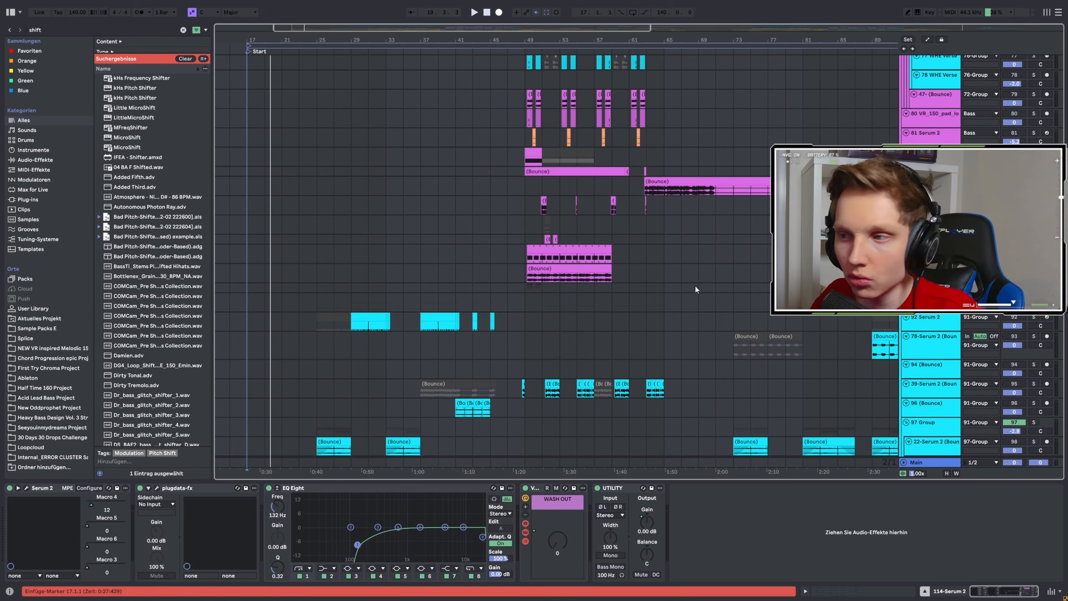
pyautogui.scroll(-2, 691, 287)
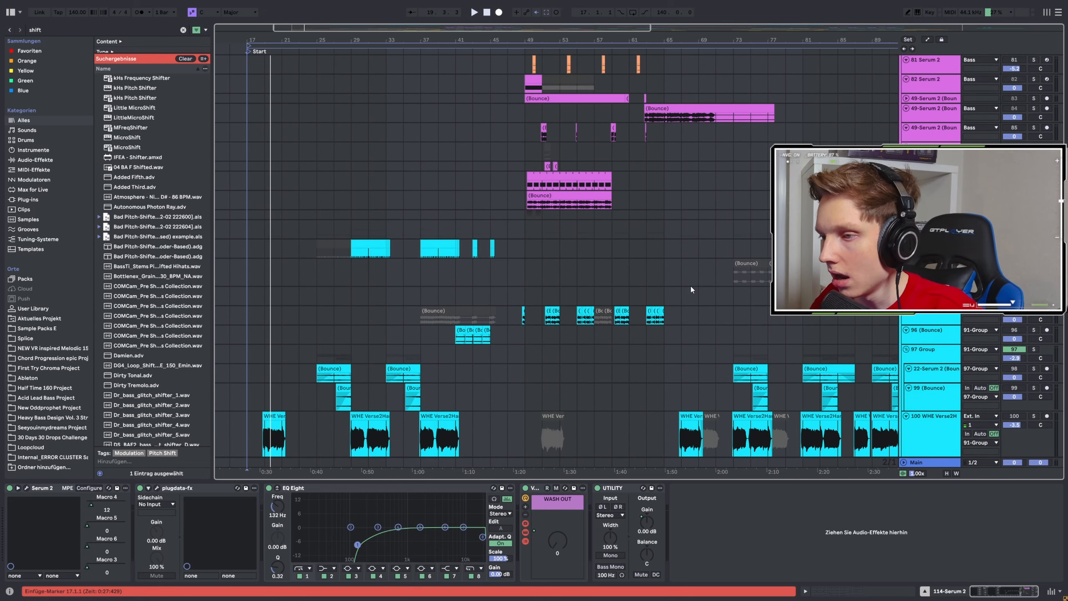
pyautogui.scroll(-3, 690, 288)
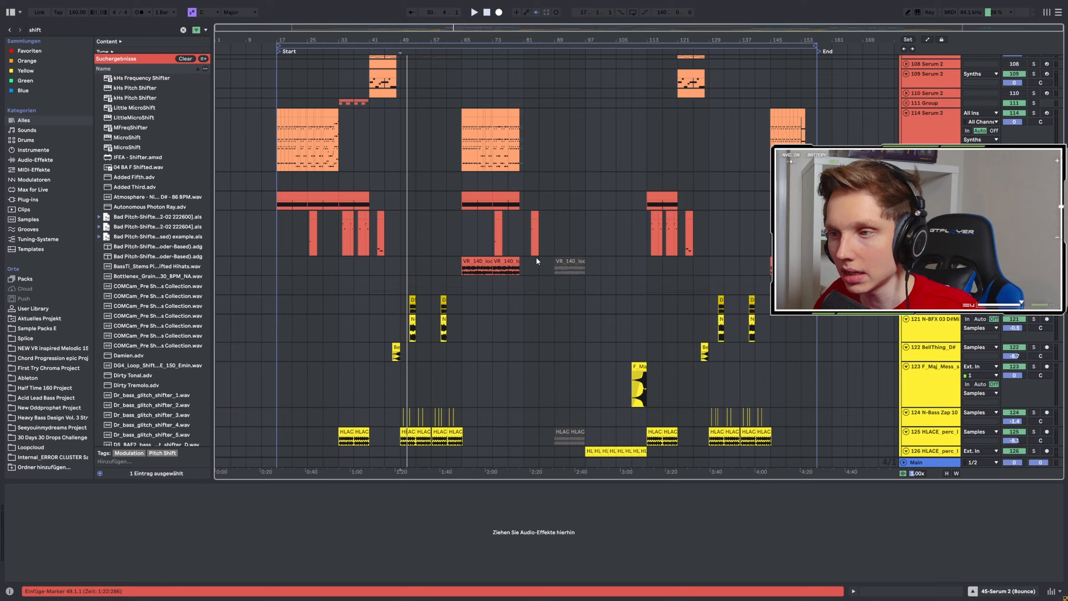
pyautogui.scroll(10, 535, 255)
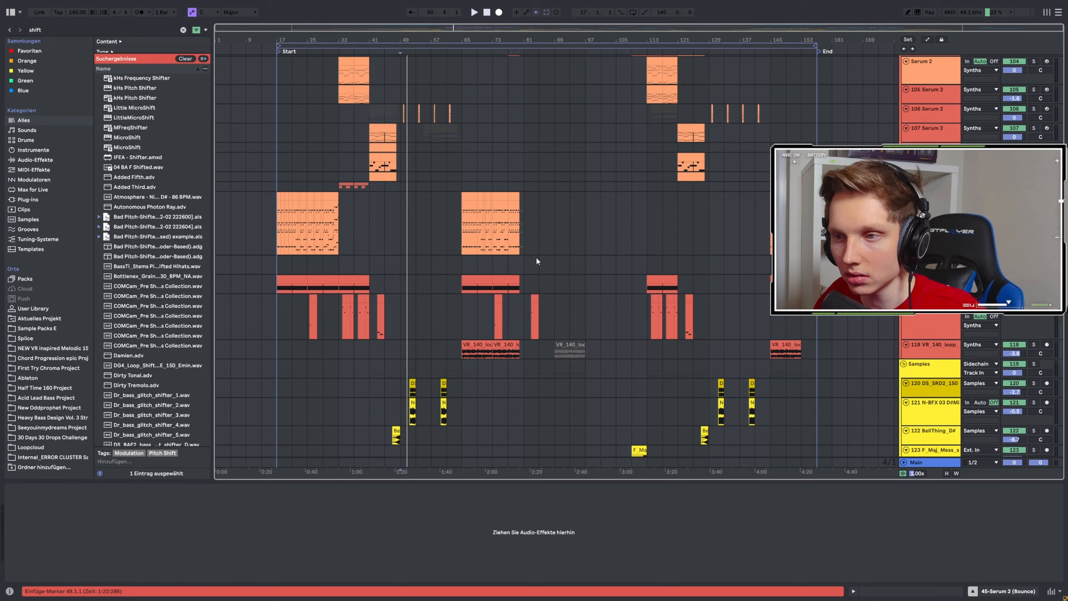
pyautogui.scroll(10, 534, 264)
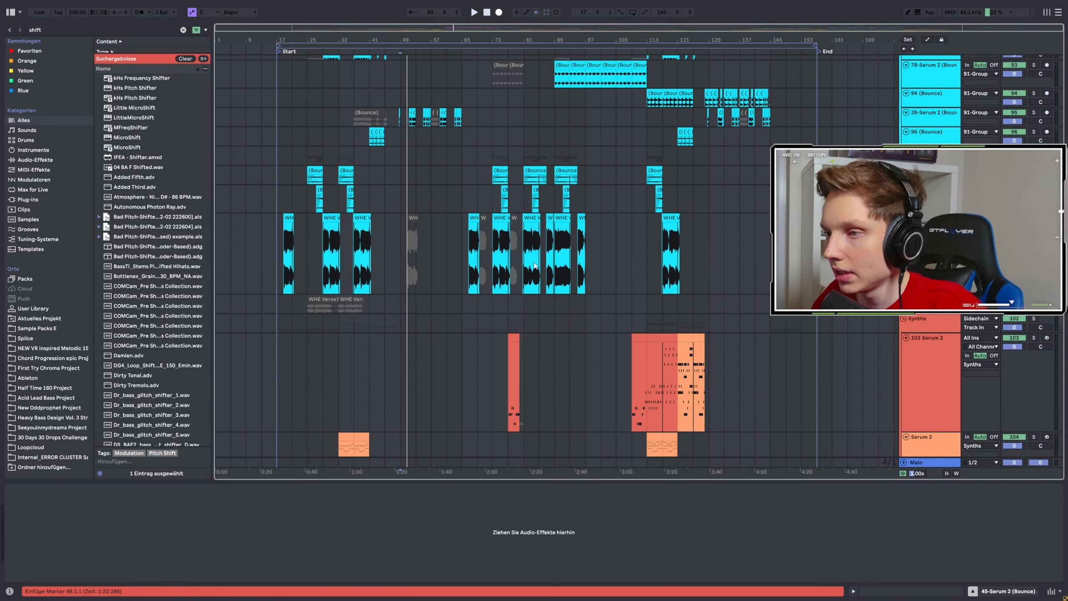